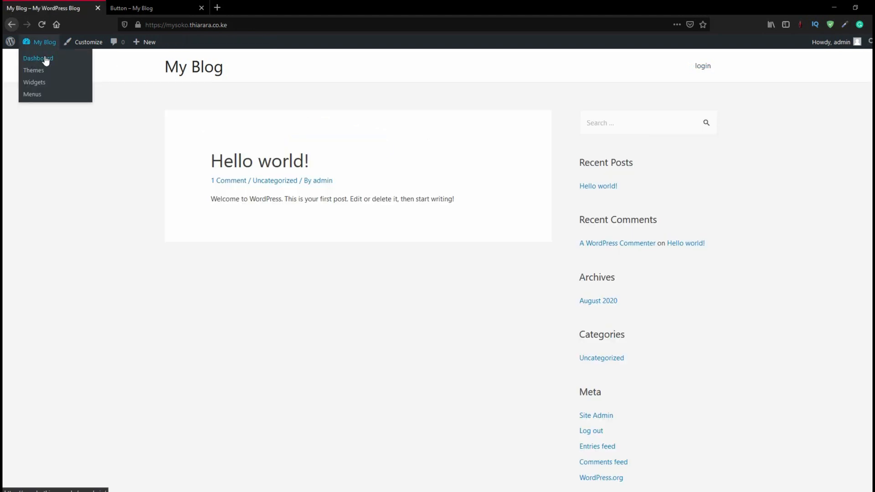
# Open the site's installed plugins list from the admin dashboard and check the Elementor entry
pyautogui.click(46, 59)
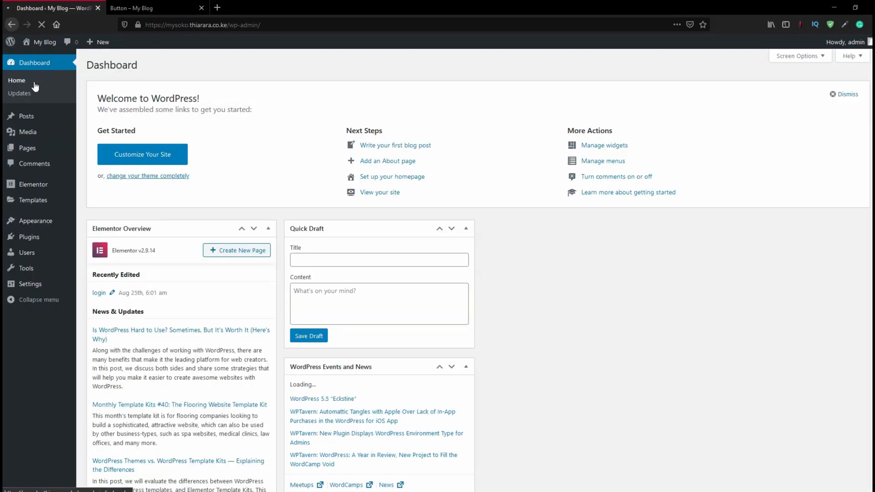
pyautogui.moveTo(29, 237)
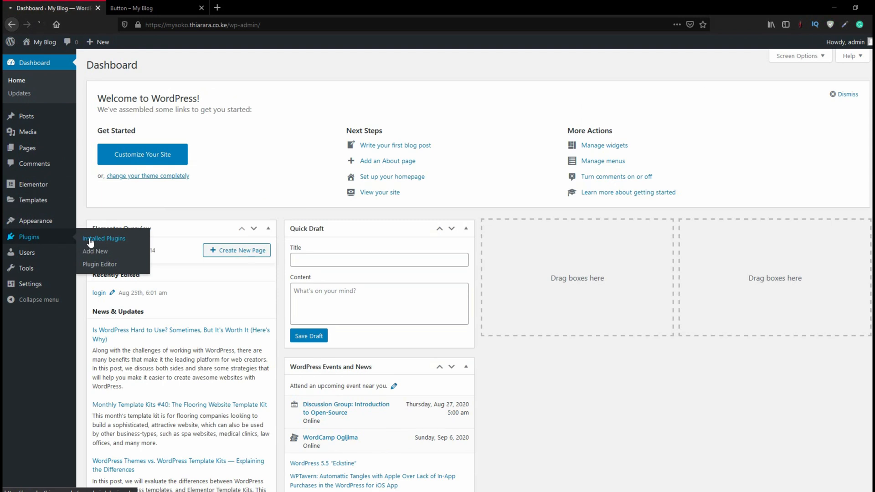
pyautogui.click(90, 241)
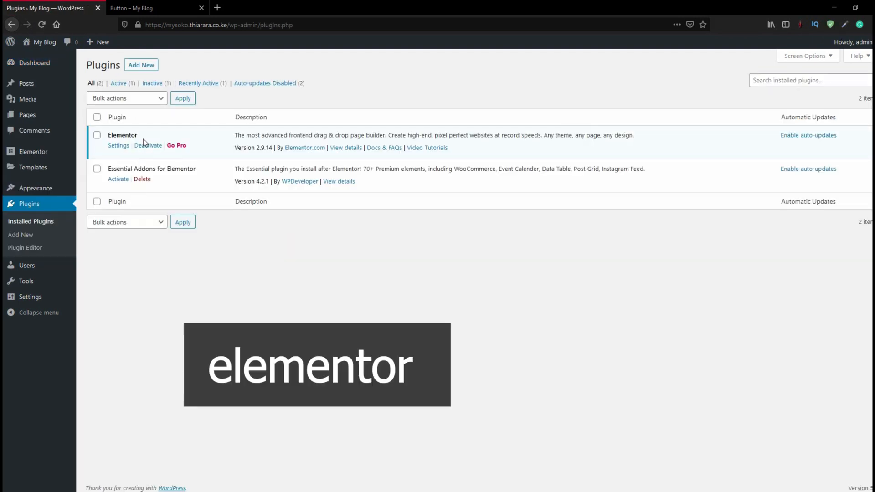
pyautogui.moveTo(136, 135); pyautogui.dragTo(108, 137)
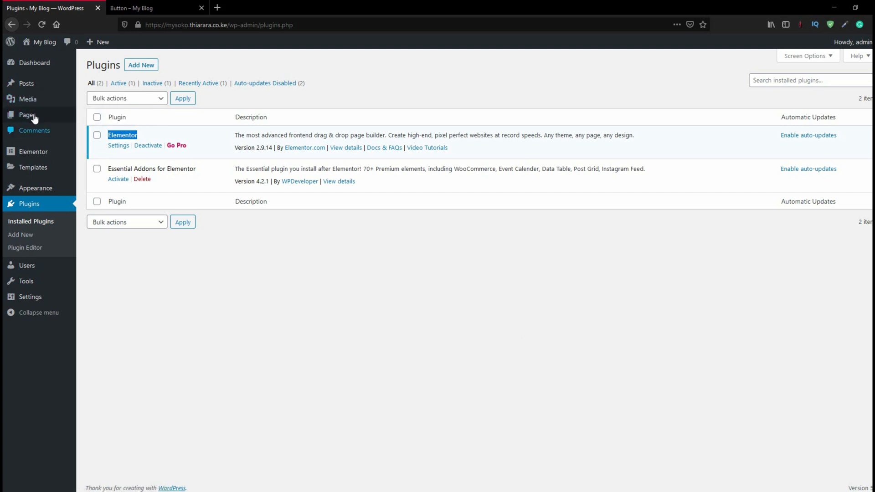
# Create a new page titled "Button test" and publish it
pyautogui.moveTo(34, 116)
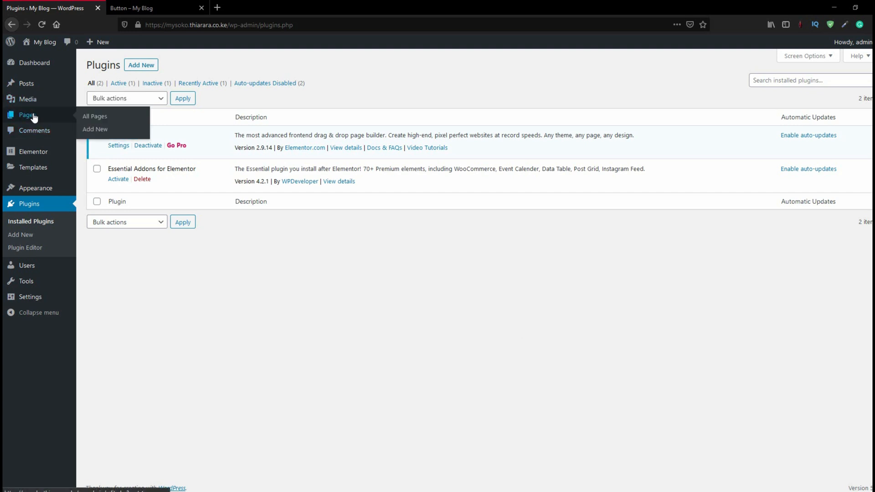
pyautogui.click(96, 130)
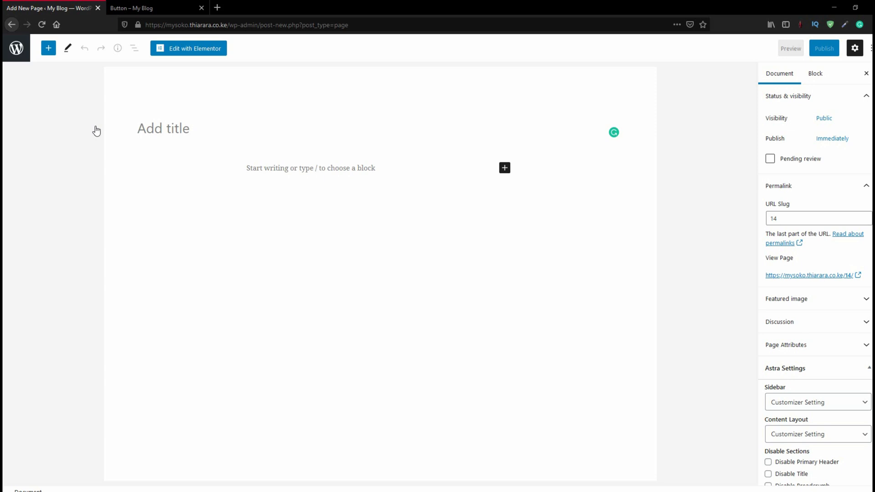
pyautogui.write('B')
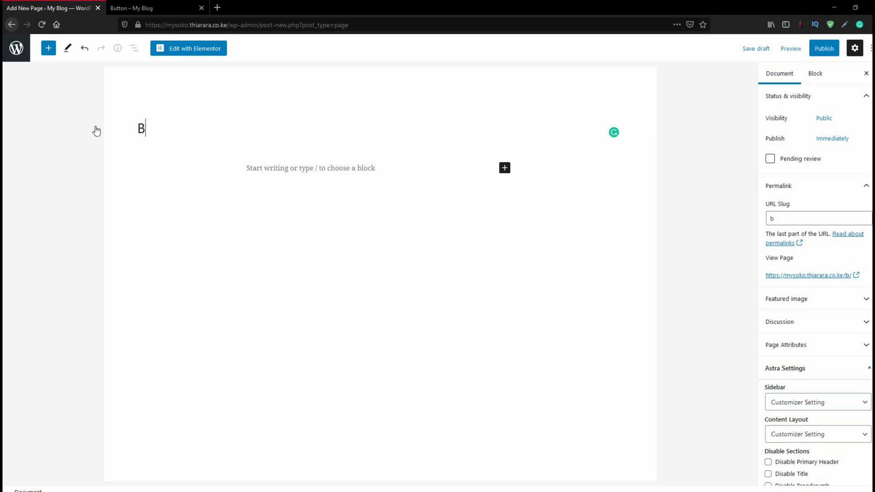
pyautogui.write('utton te')
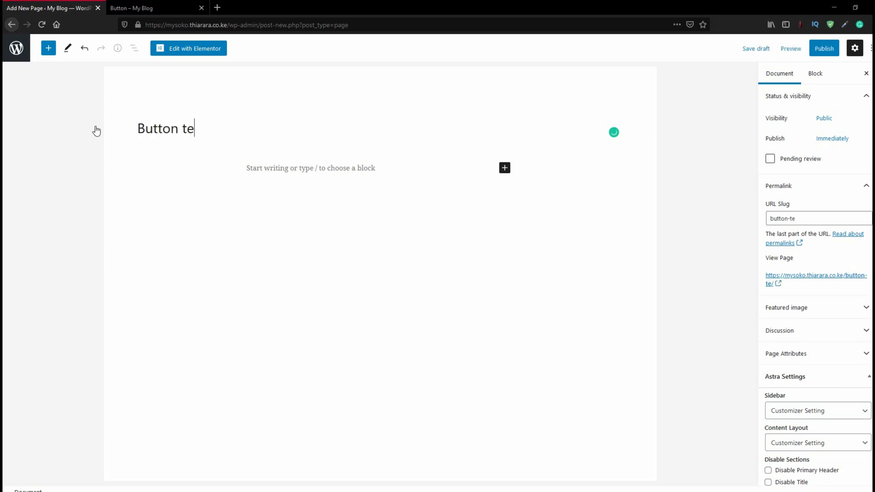
pyautogui.write('st')
pyautogui.click(825, 51)
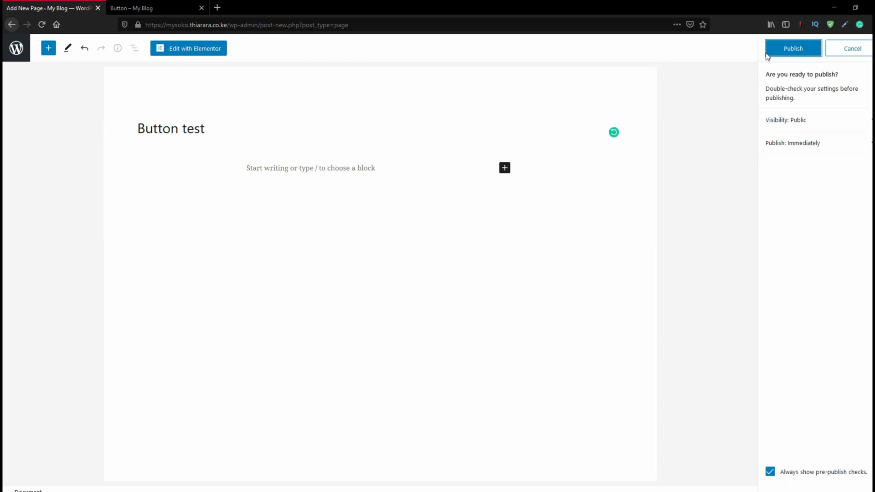
pyautogui.click(794, 49)
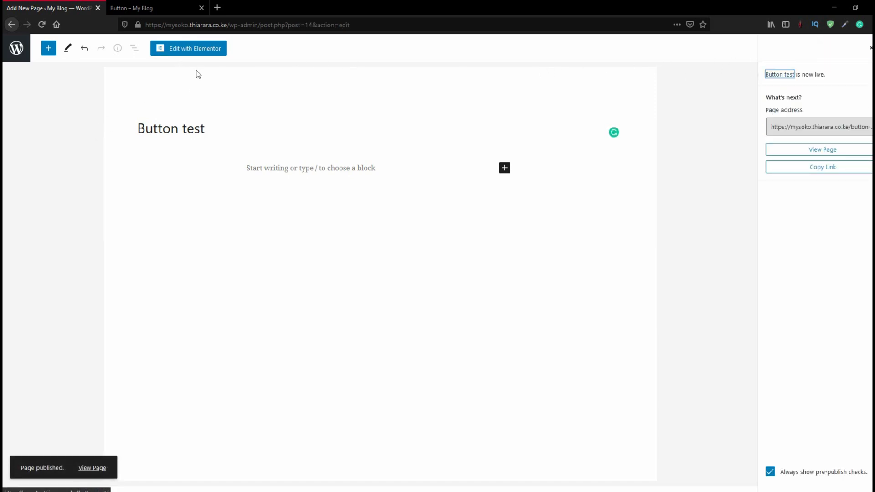
# Open the page for editing with Elementor and add a section with a single-column structure
pyautogui.click(194, 50)
pyautogui.rightClick(195, 52)
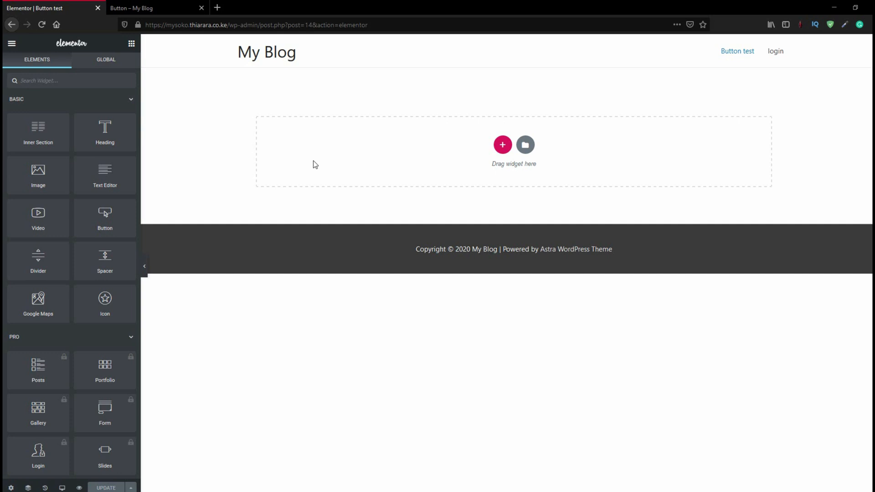
pyautogui.click(503, 145)
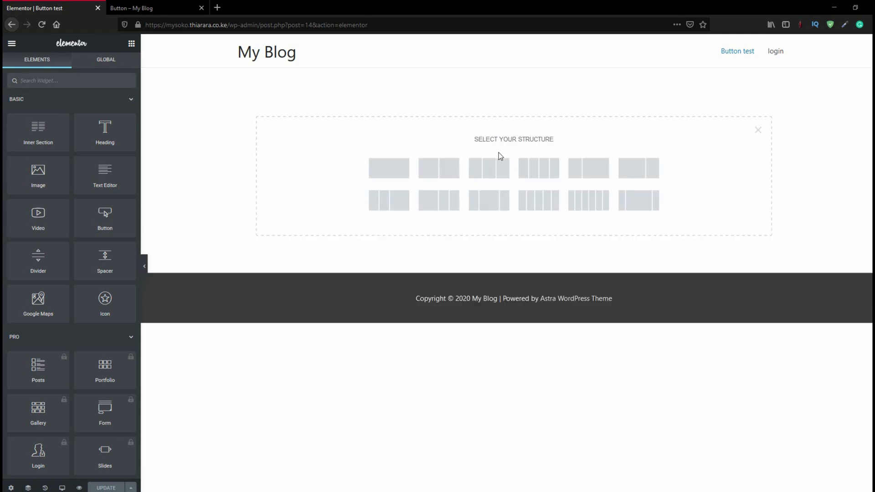
pyautogui.click(389, 175)
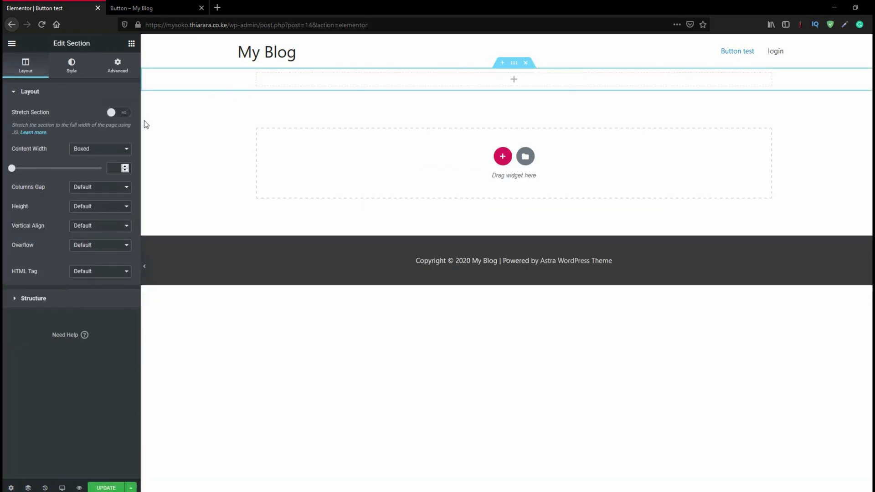
# Turn on Stretch Section for the new section and set its content width to Full Width
pyautogui.click(123, 114)
pyautogui.click(100, 149)
pyautogui.click(93, 163)
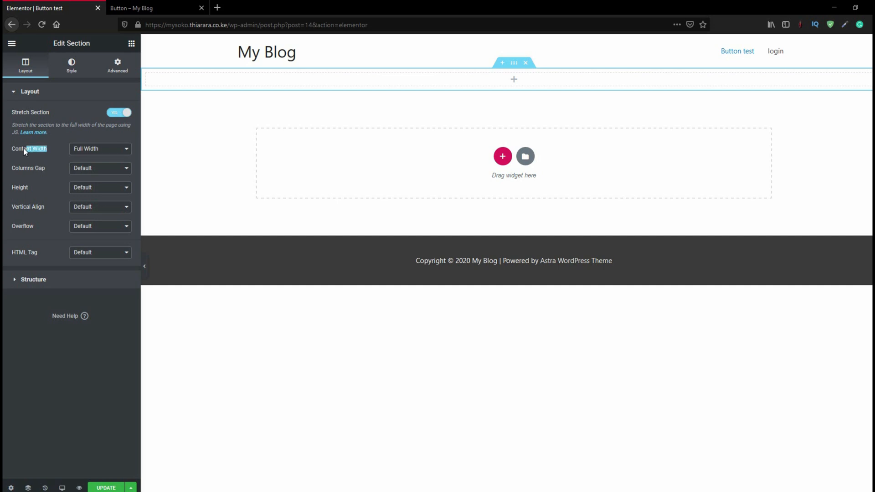
pyautogui.moveTo(24, 149); pyautogui.dragTo(9, 148)
pyautogui.click(63, 147)
pyautogui.moveTo(16, 148); pyautogui.dragTo(11, 149)
pyautogui.click(110, 148)
pyautogui.click(214, 144)
# Add an Inner Section widget inside the section and set its content width to Full Width
pyautogui.click(131, 44)
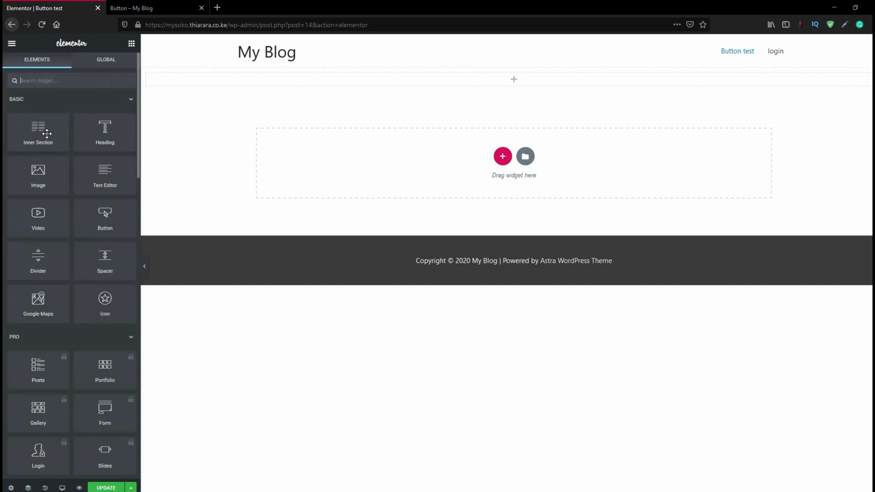
pyautogui.moveTo(46, 134); pyautogui.dragTo(234, 80)
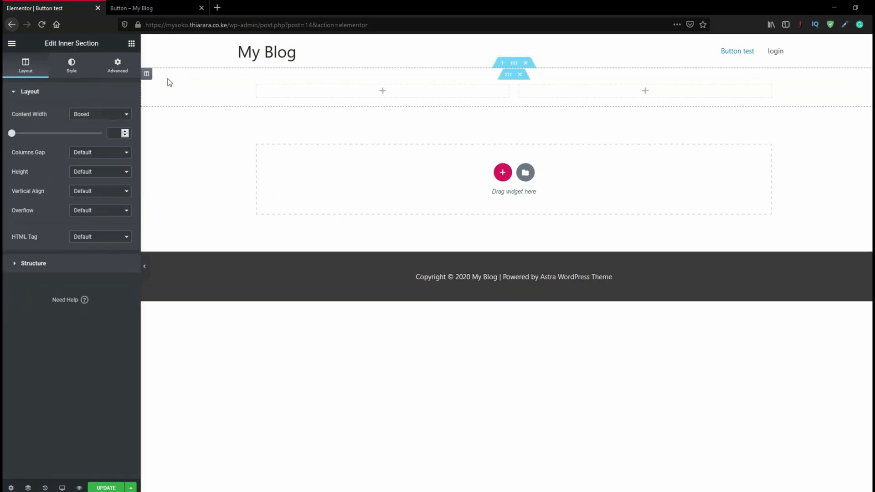
pyautogui.click(84, 115)
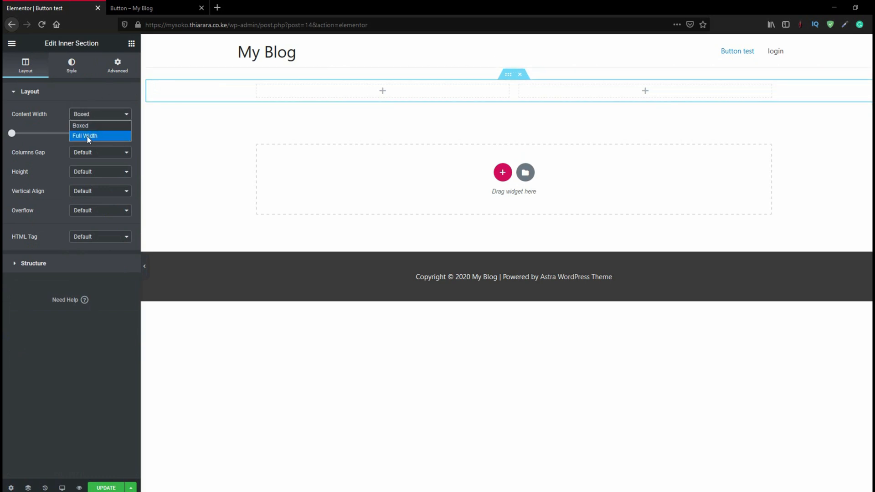
pyautogui.click(86, 136)
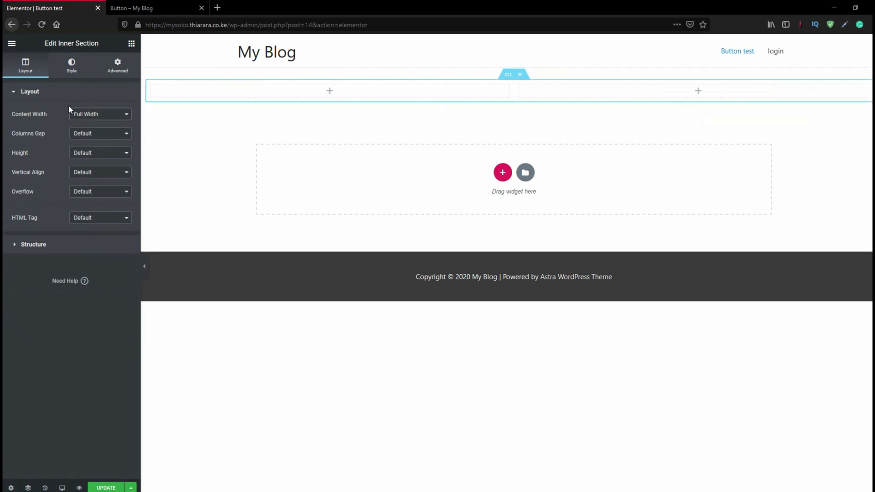
pyautogui.tripleClick(23, 115)
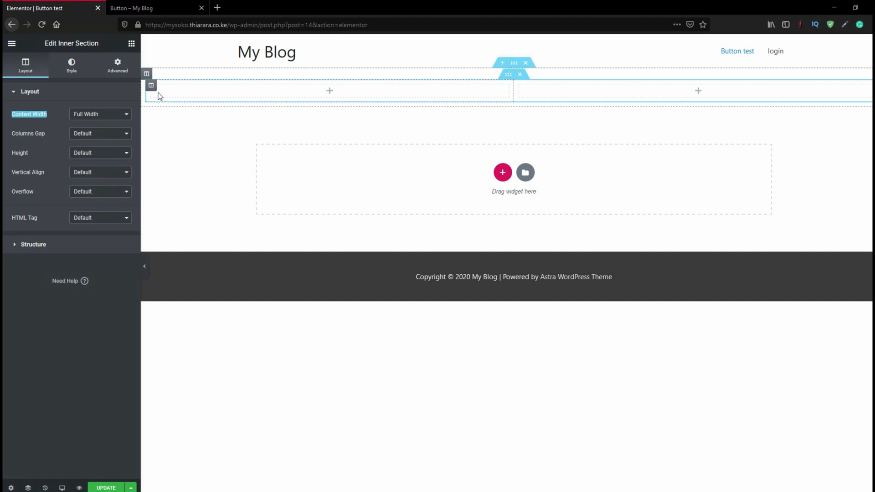
# Duplicate the inner section's first column twice to make four columns
pyautogui.rightClick(151, 84)
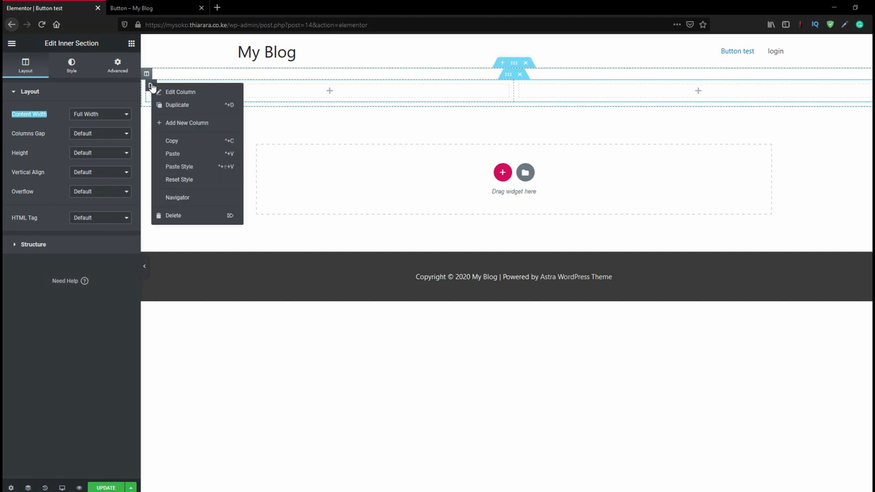
pyautogui.click(171, 106)
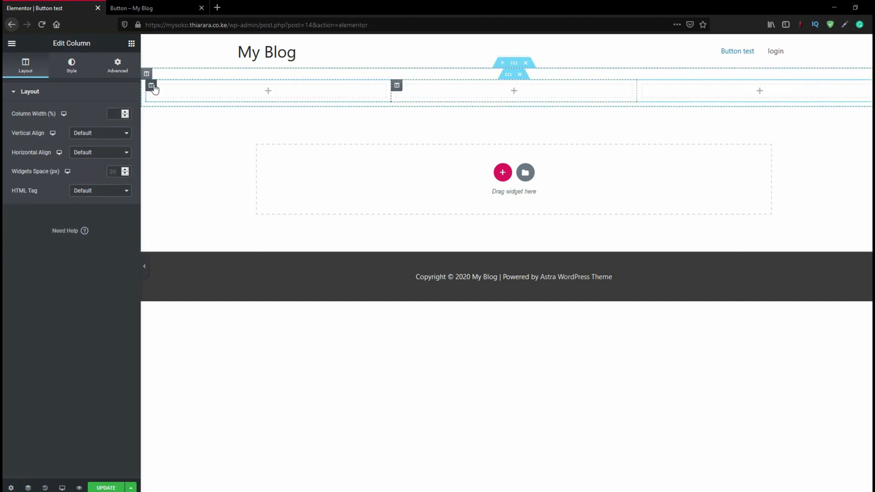
pyautogui.rightClick(154, 88)
pyautogui.click(176, 106)
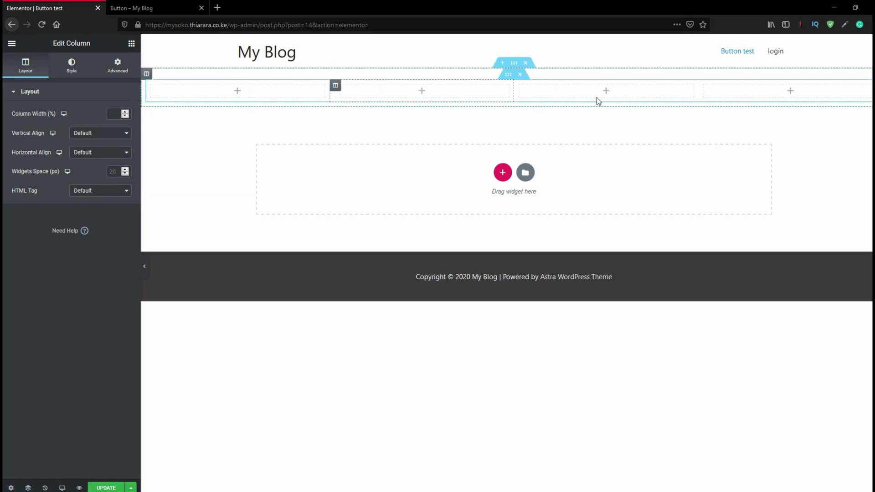
# Search the widgets for "bu" and place a Button widget in the inner section's first column
pyautogui.click(132, 46)
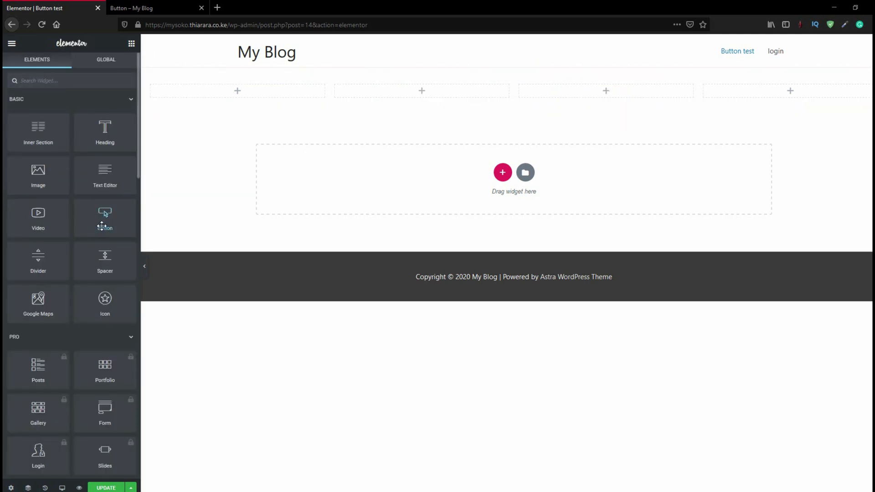
pyautogui.click(59, 86)
pyautogui.write('butt')
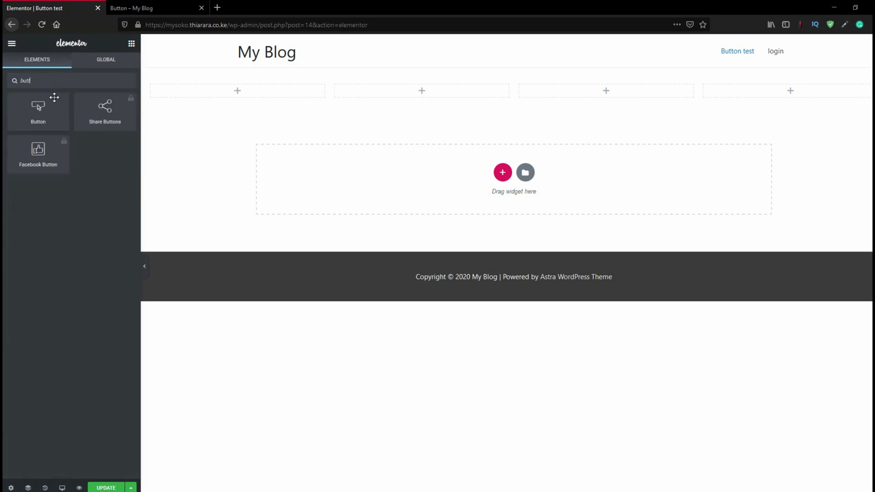
pyautogui.moveTo(54, 97); pyautogui.dragTo(235, 97)
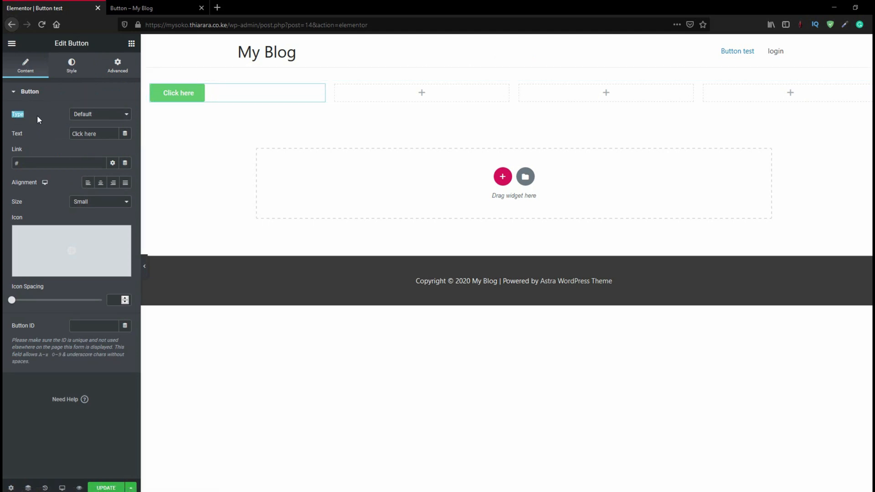
pyautogui.click(59, 119)
# Change the button's text to "Check it out"
pyautogui.moveTo(102, 133); pyautogui.dragTo(65, 137)
pyautogui.write('C')
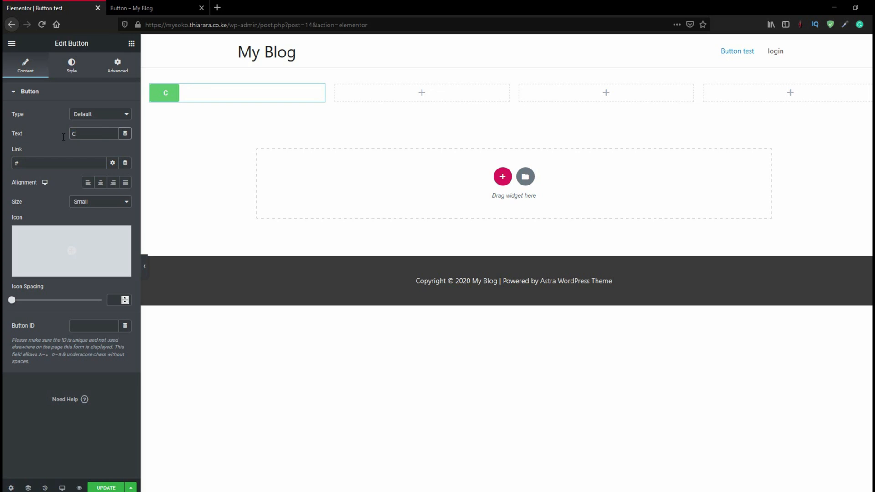
pyautogui.write('heck it')
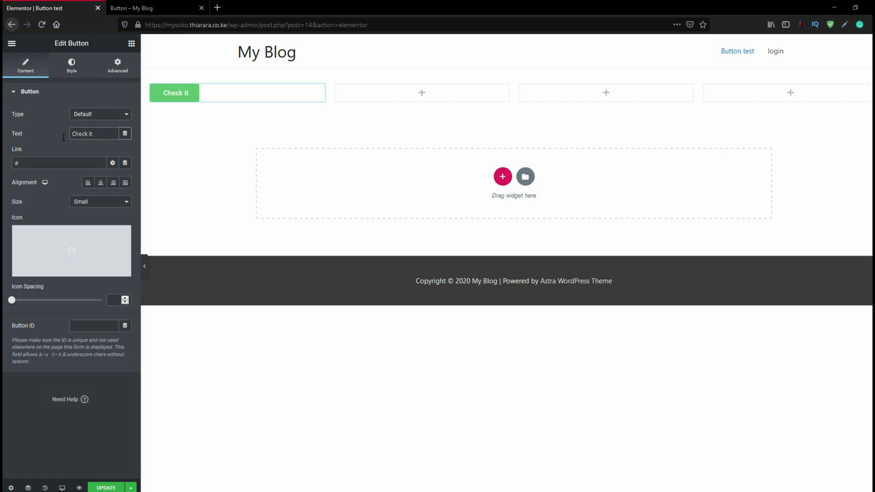
pyautogui.write(' out')
pyautogui.moveTo(22, 162); pyautogui.dragTo(10, 162)
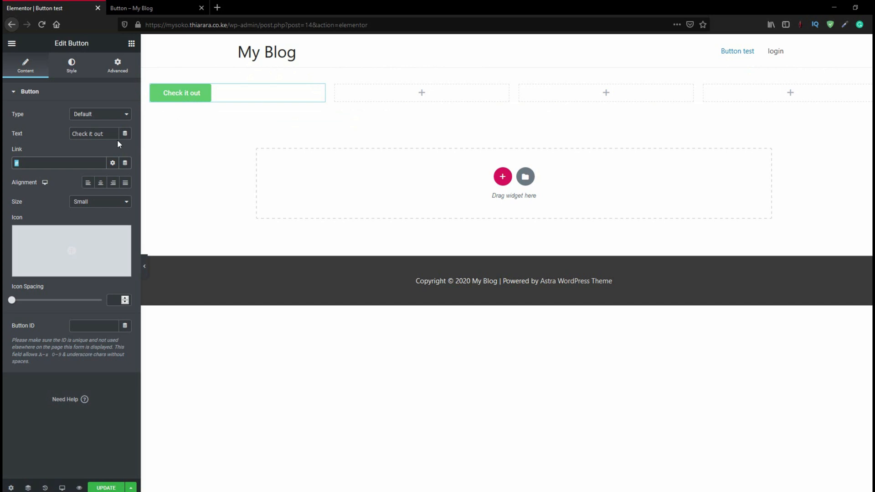
pyautogui.click(154, 5)
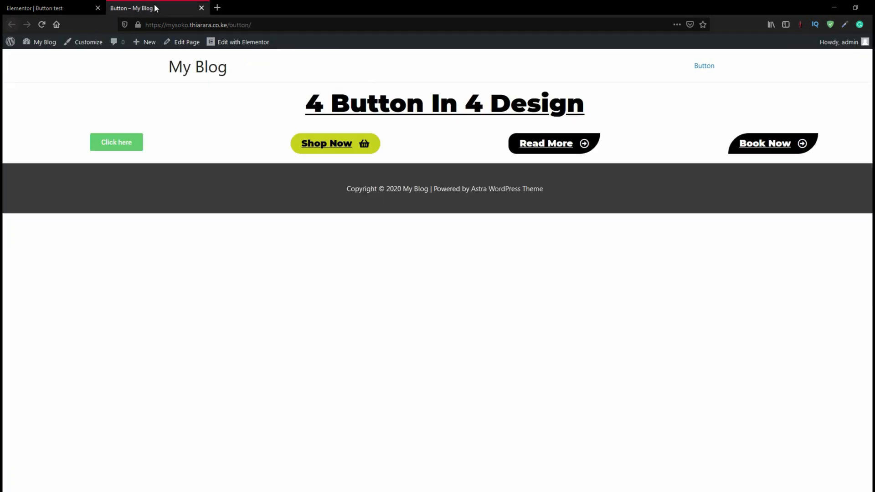
pyautogui.click(92, 13)
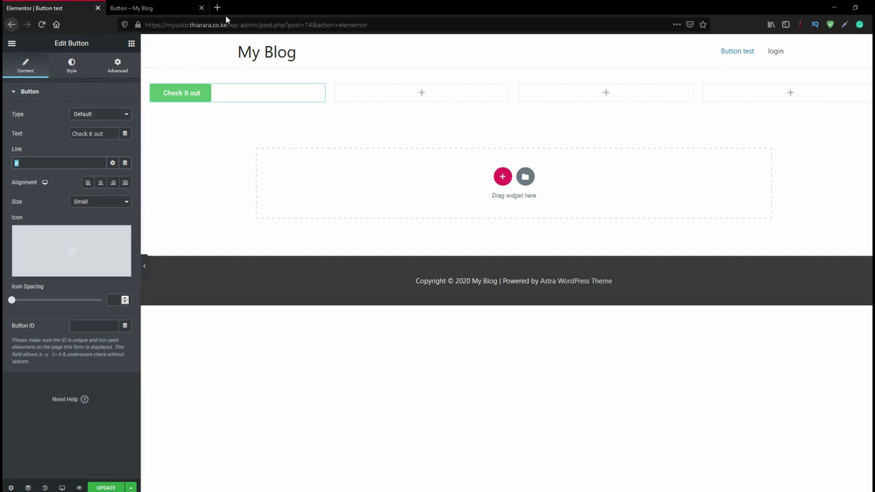
pyautogui.moveTo(227, 25); pyautogui.dragTo(145, 25)
pyautogui.rightClick(151, 25)
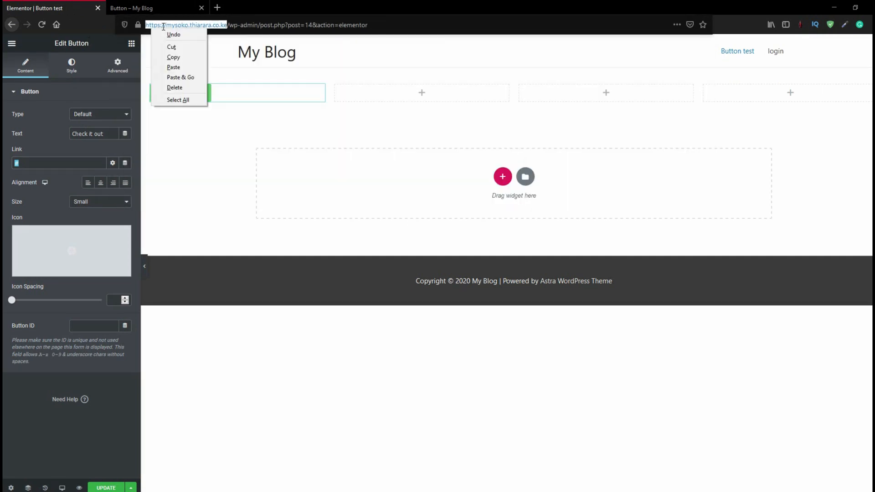
pyautogui.click(165, 55)
pyautogui.click(41, 163)
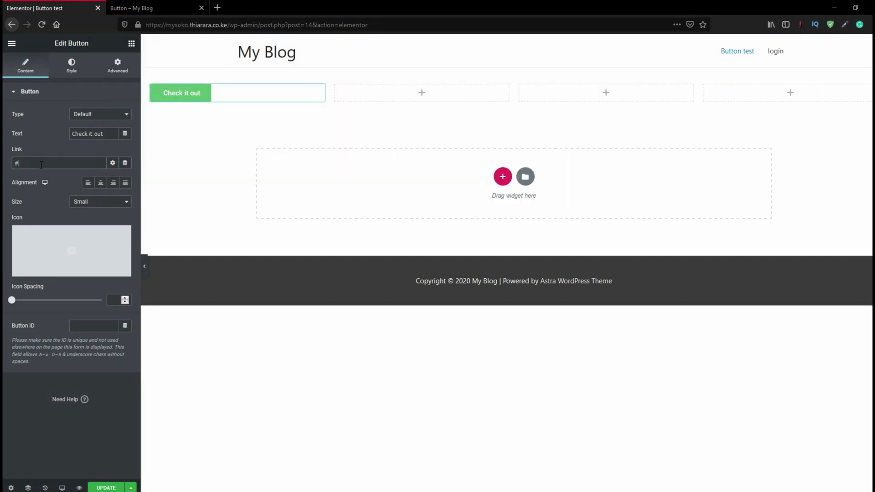
pyautogui.rightClick(40, 164)
pyautogui.moveTo(31, 165); pyautogui.dragTo(7, 166)
pyautogui.rightClick(21, 163)
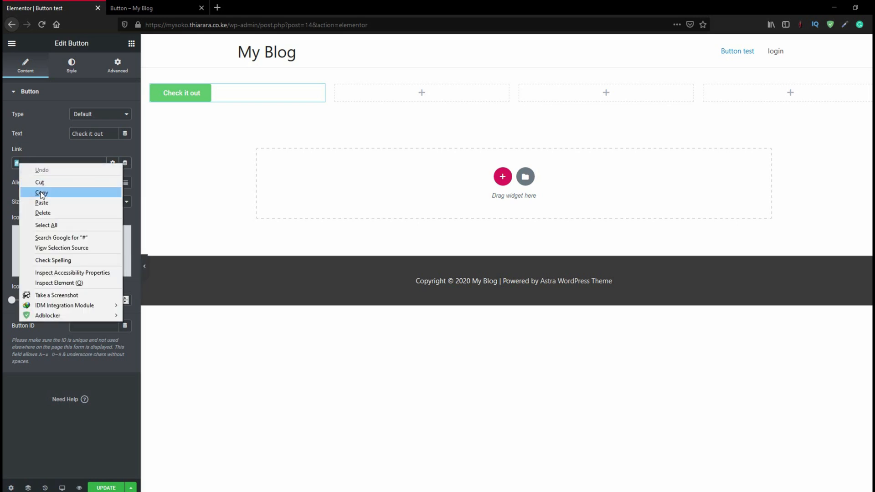
pyautogui.click(41, 196)
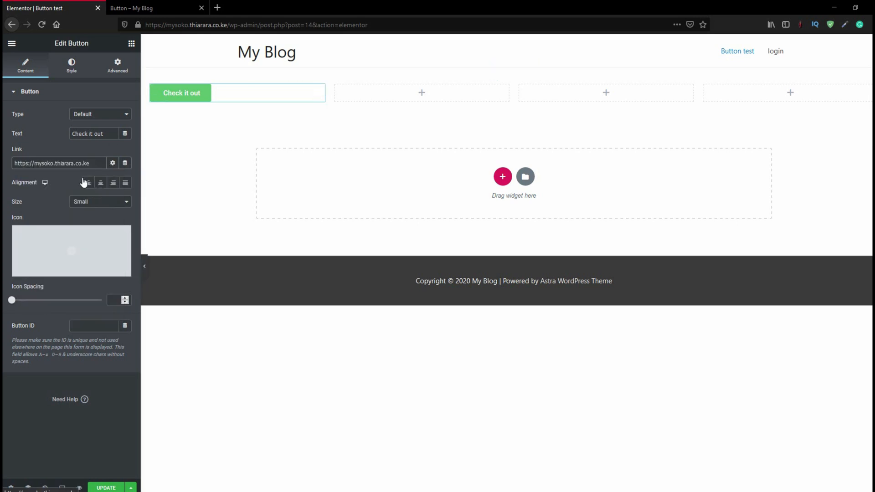
pyautogui.click(102, 184)
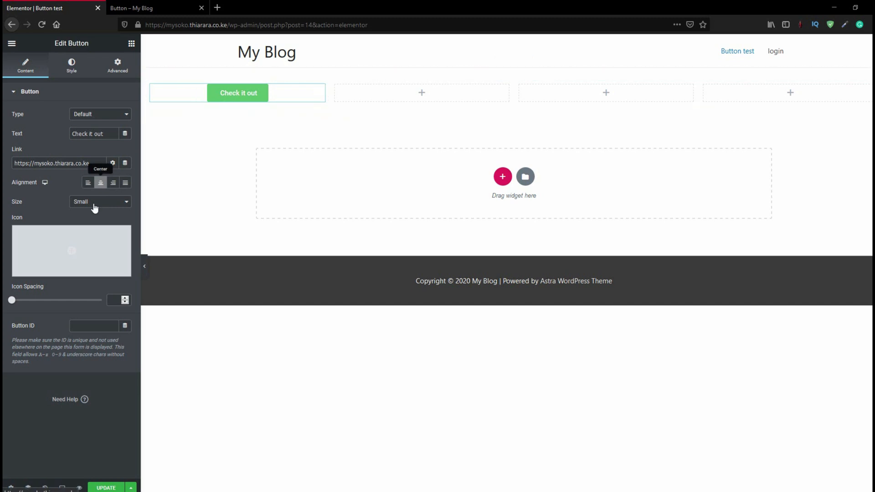
# Search the icon library for "che", insert the outlined check circle icon into the button, and set its position to After
pyautogui.click(77, 249)
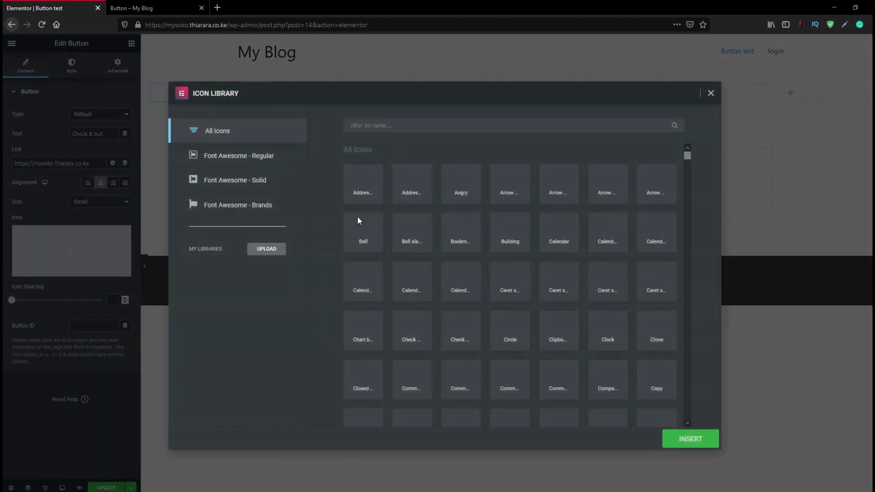
pyautogui.click(387, 128)
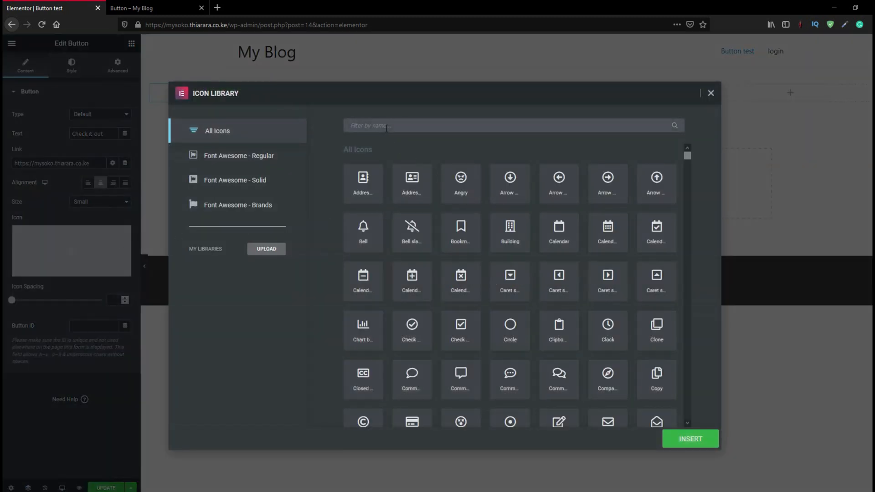
pyautogui.write('che')
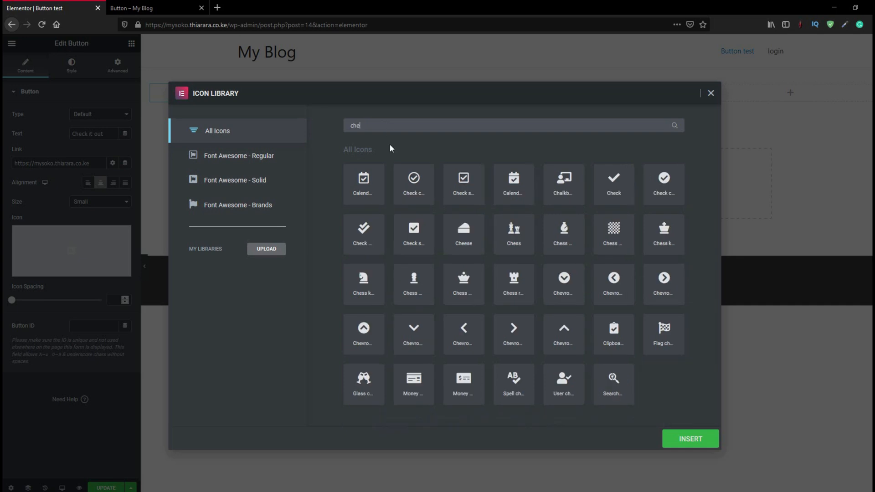
pyautogui.click(414, 185)
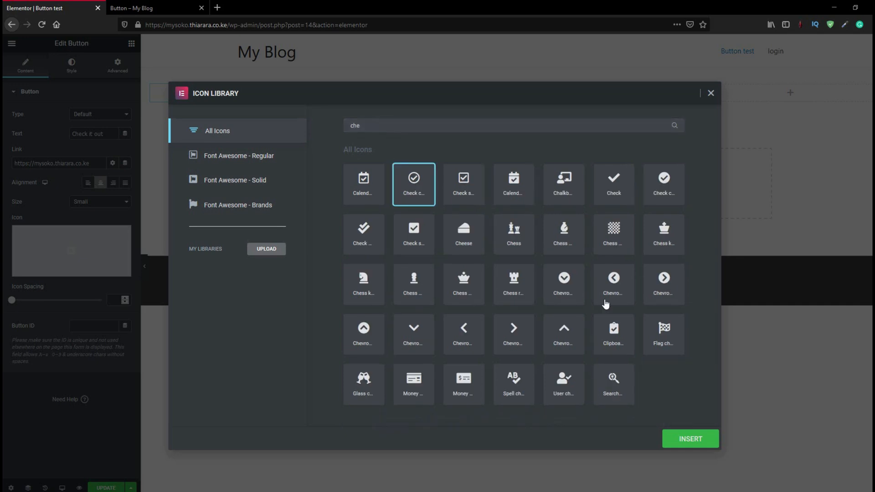
pyautogui.click(689, 447)
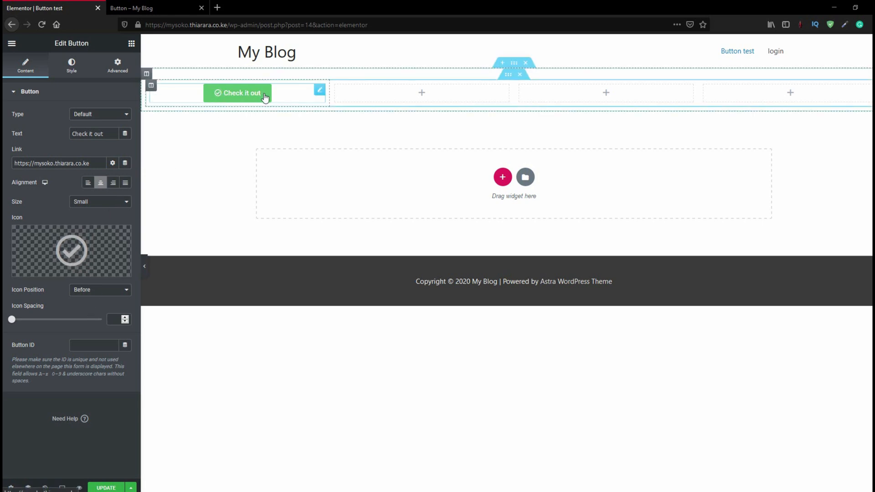
pyautogui.click(108, 292)
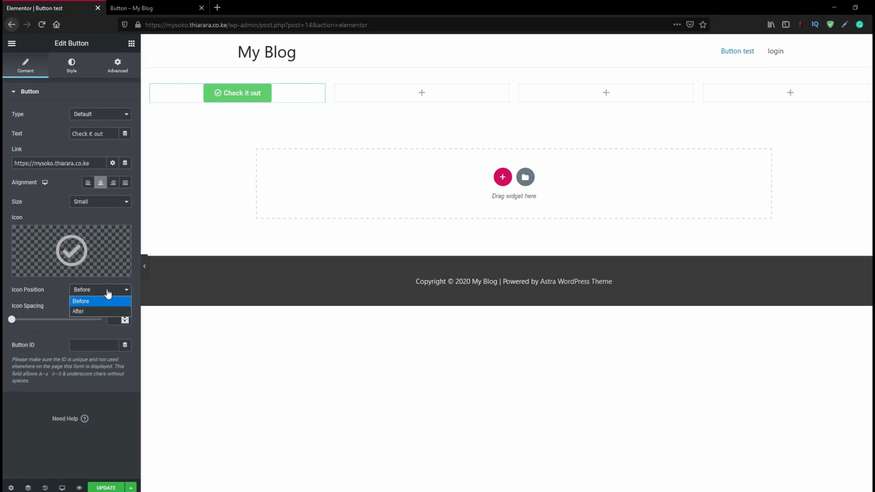
pyautogui.click(83, 311)
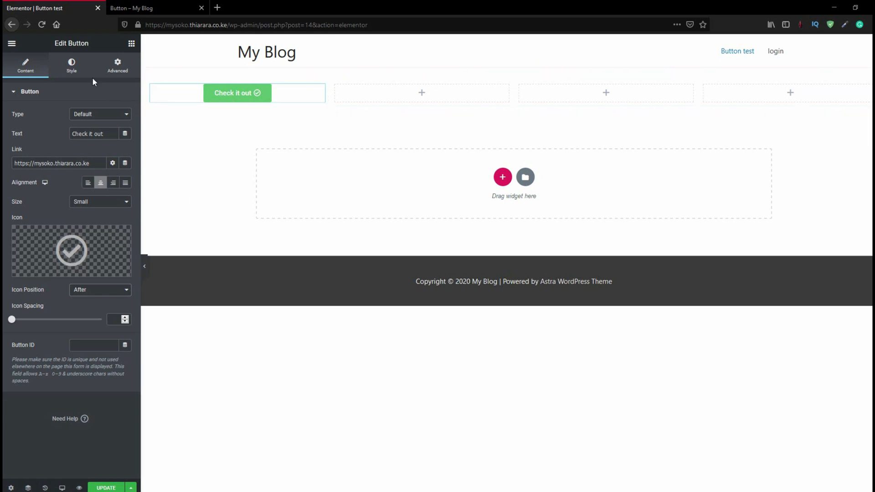
# Set the button's normal text color to black and its normal background color to red (#D70404)
pyautogui.click(70, 67)
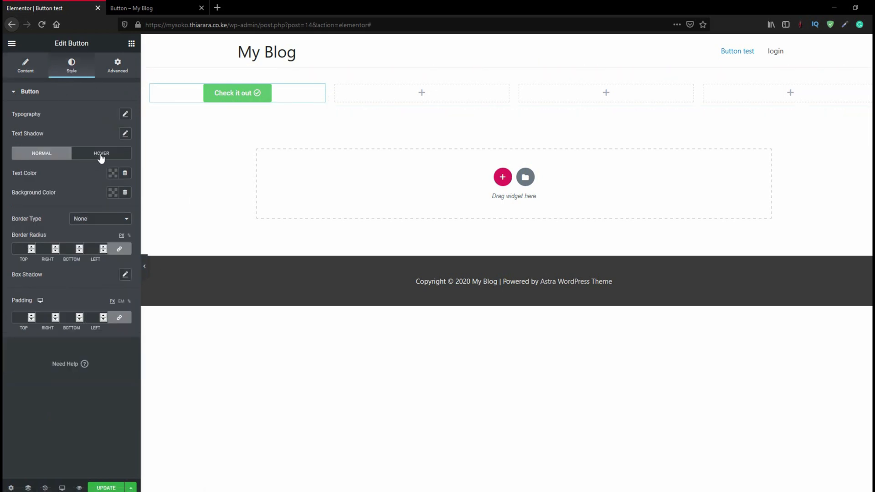
pyautogui.click(113, 176)
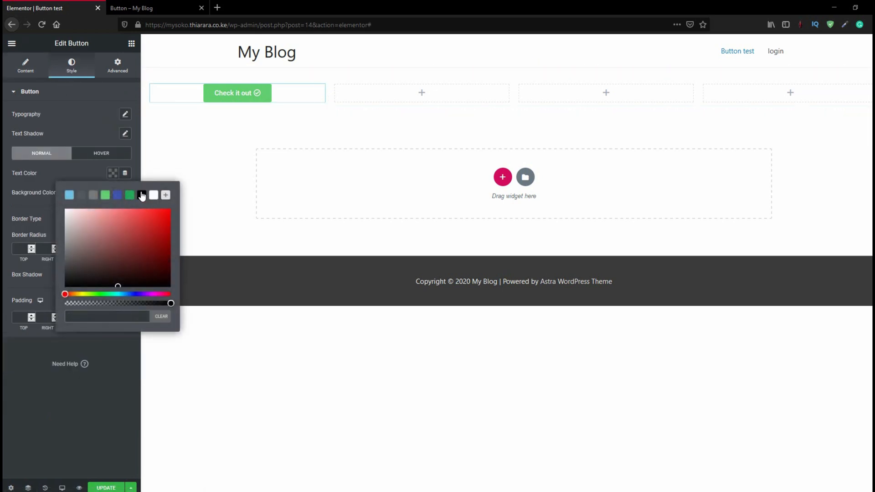
pyautogui.click(141, 195)
pyautogui.click(114, 191)
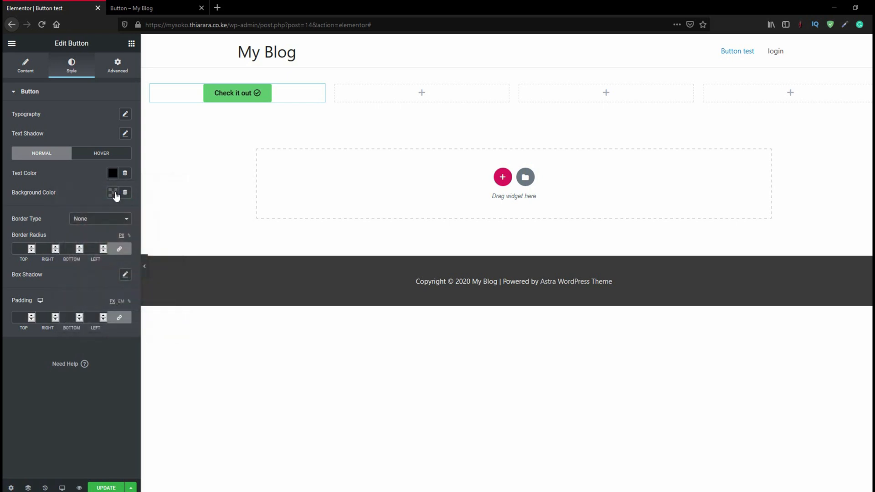
pyautogui.click(114, 193)
pyautogui.moveTo(165, 246); pyautogui.dragTo(168, 241)
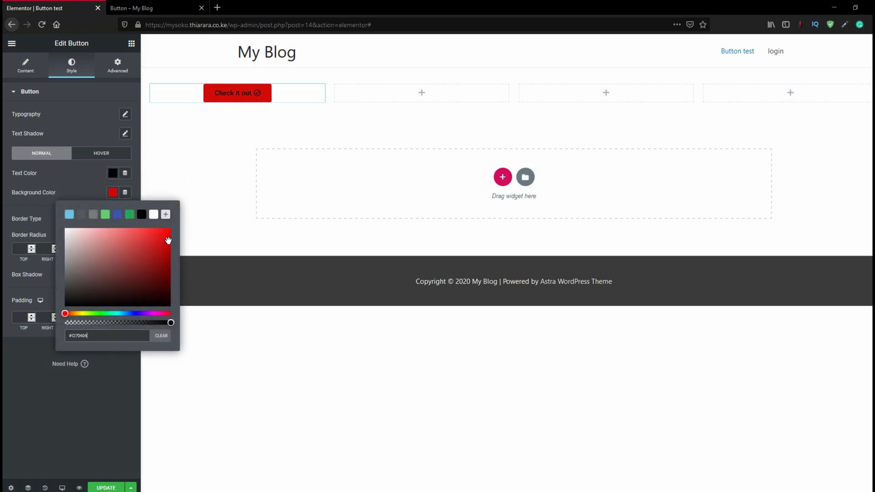
# Change the button's normal text color to white
pyautogui.click(112, 175)
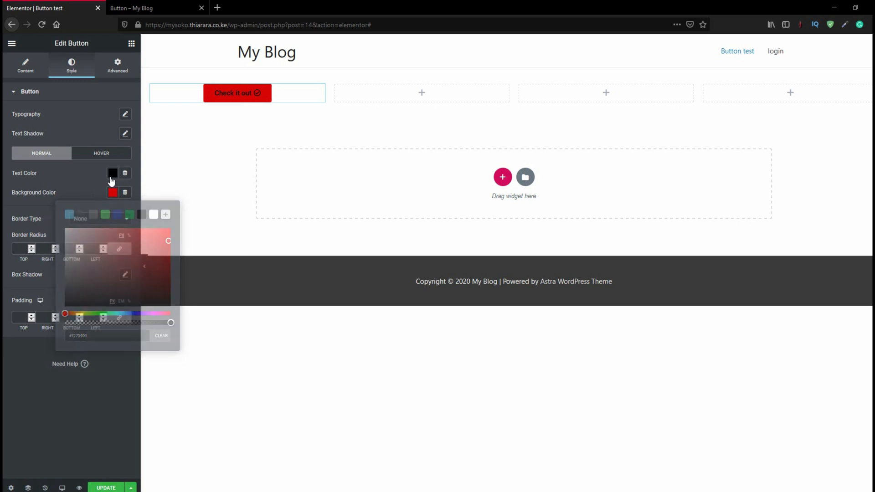
pyautogui.click(153, 196)
pyautogui.click(93, 171)
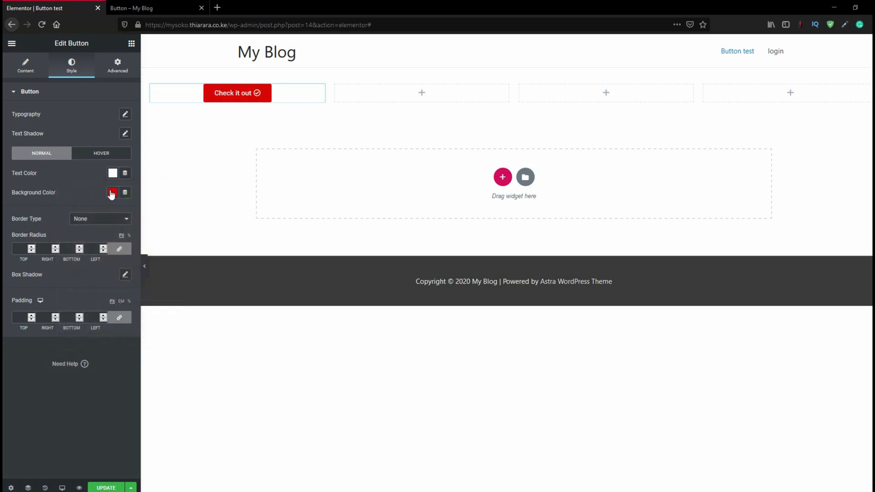
# Set the button's hover text color to green (#23A455) and its hover background color to white (#FFFFFF)
pyautogui.click(102, 154)
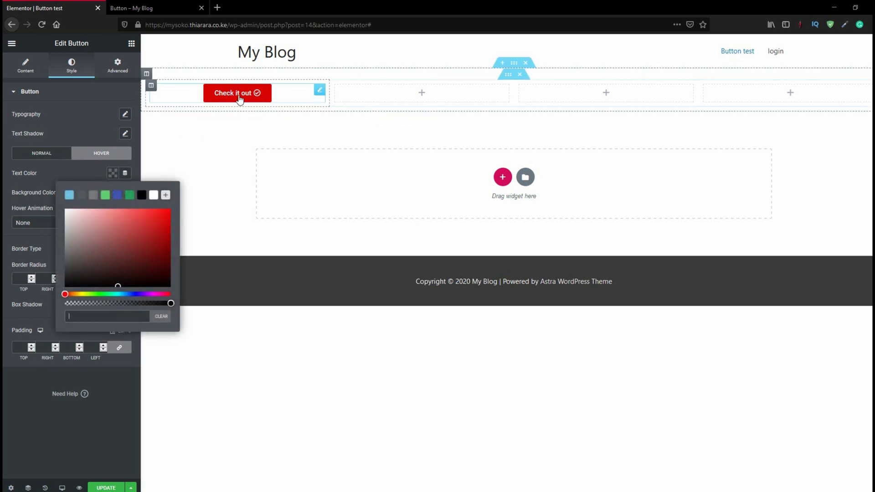
pyautogui.click(129, 199)
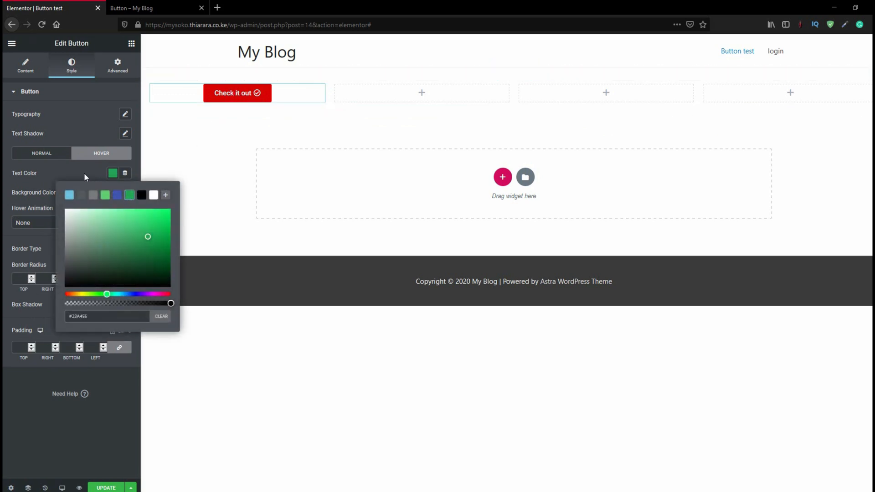
pyautogui.click(103, 185)
pyautogui.click(113, 192)
pyautogui.click(154, 214)
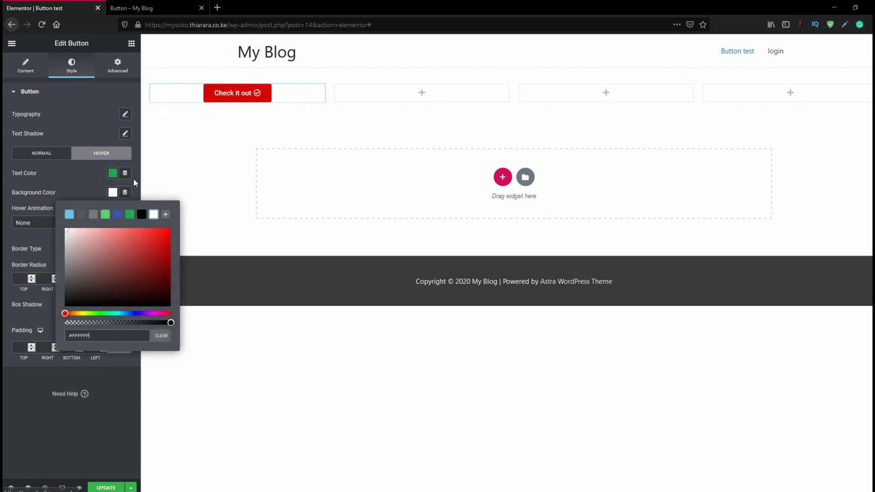
# Set the button's hover text color to white and its hover background color to green (#23A455)
pyautogui.click(112, 174)
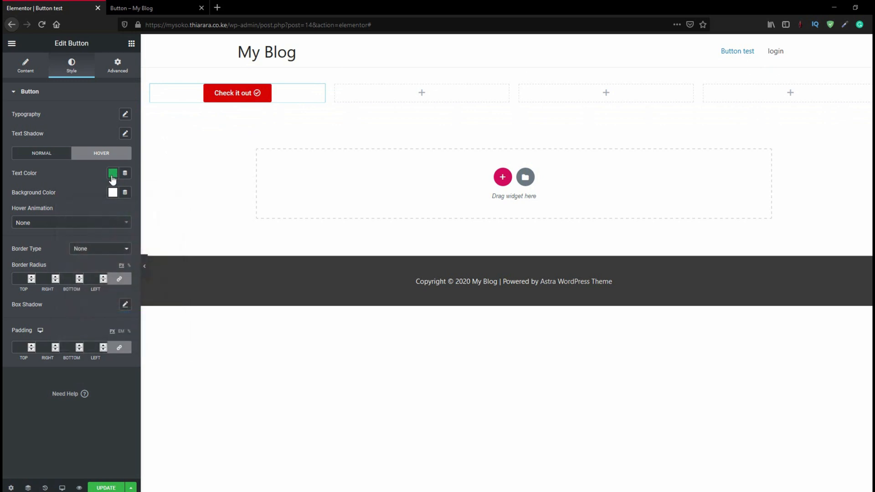
pyautogui.click(113, 174)
pyautogui.click(153, 195)
pyautogui.click(113, 192)
pyautogui.click(113, 193)
pyautogui.click(129, 214)
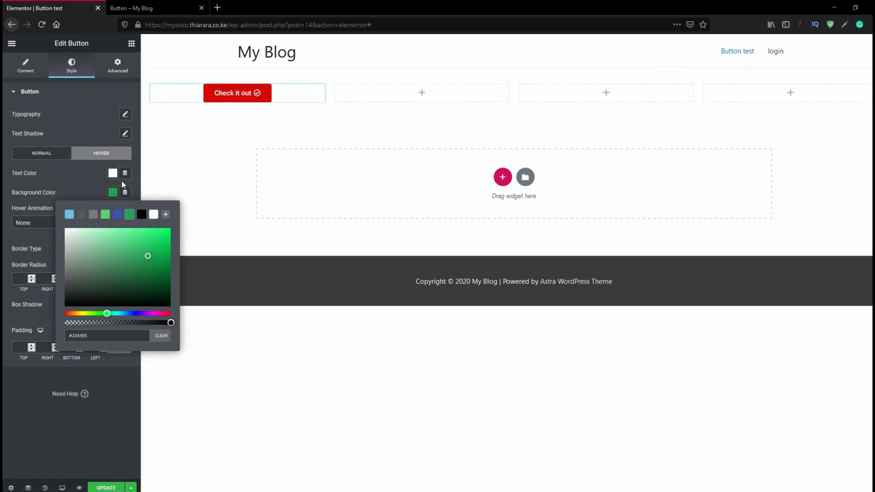
pyautogui.click(113, 192)
# Try the Shrink hover animation on the button and set the hover animation to Pulse Grow
pyautogui.click(49, 223)
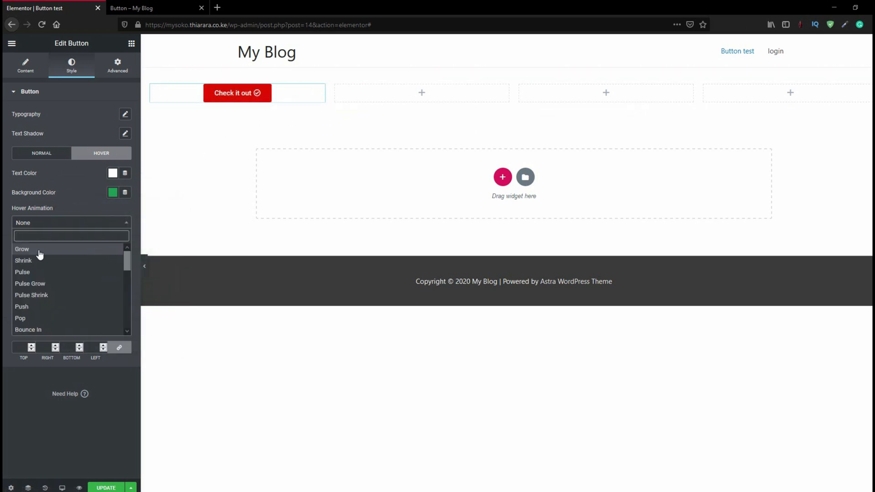
pyautogui.click(23, 261)
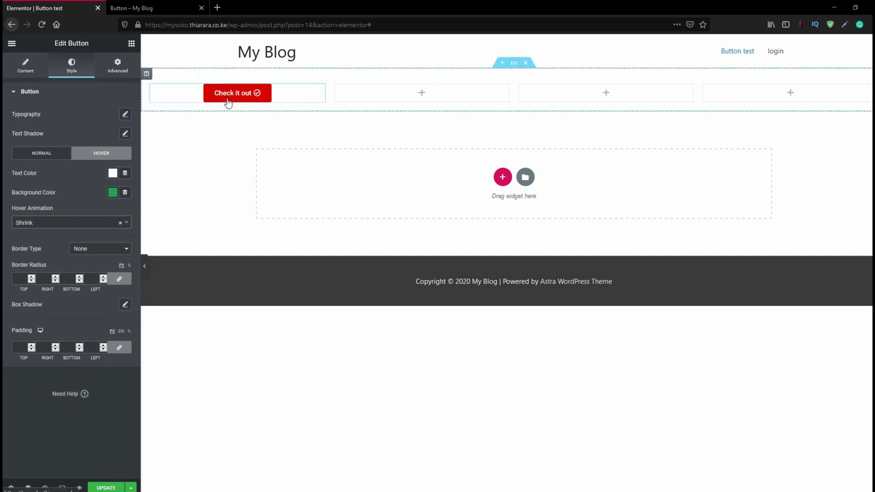
pyautogui.click(77, 225)
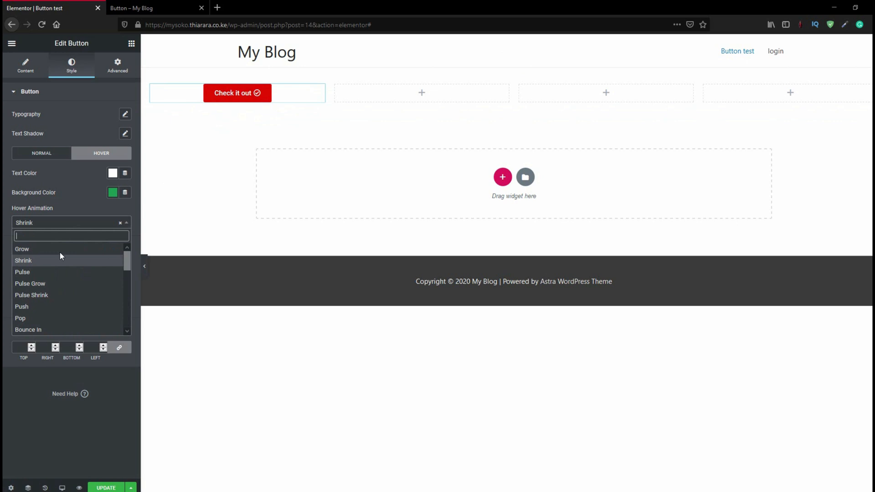
pyautogui.click(38, 283)
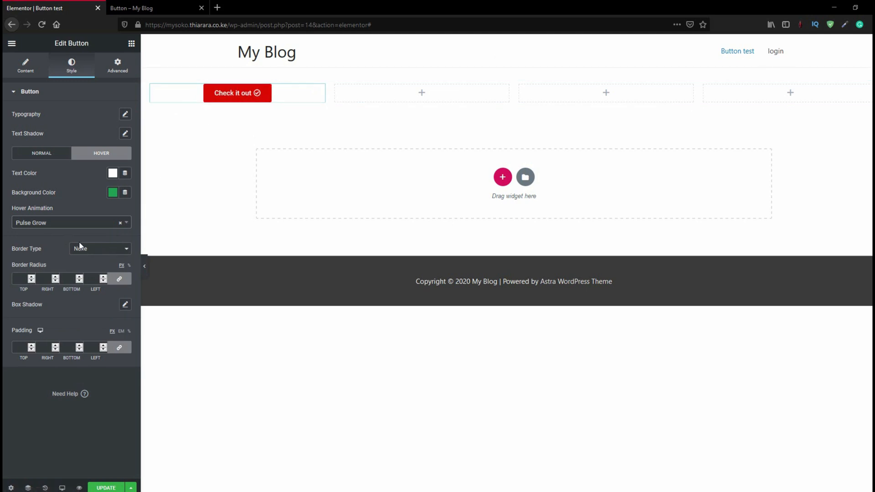
# Give the button a solid border with a width of 2 on all sides and the color black (#000000)
pyautogui.click(94, 250)
pyautogui.click(89, 271)
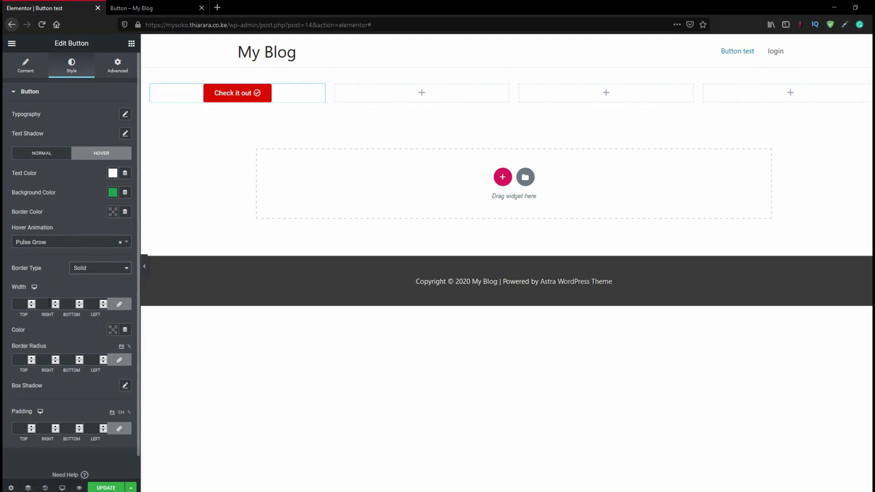
pyautogui.click(23, 303)
pyautogui.write('2')
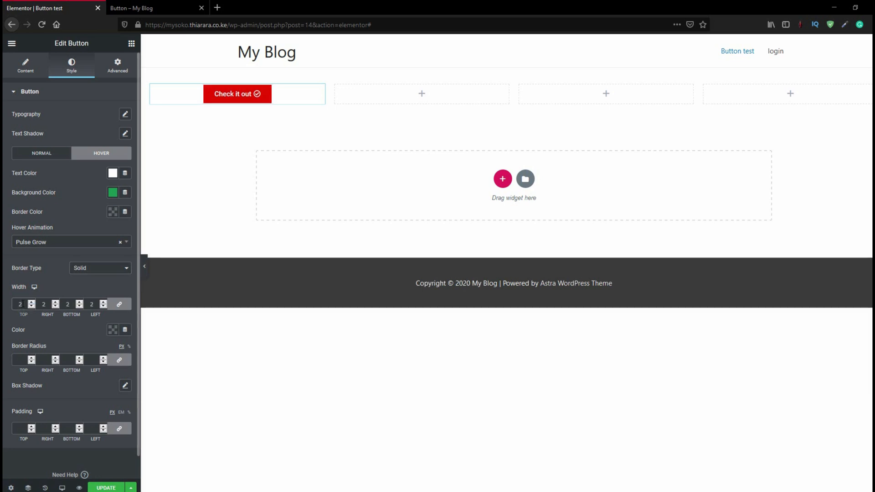
pyautogui.click(112, 330)
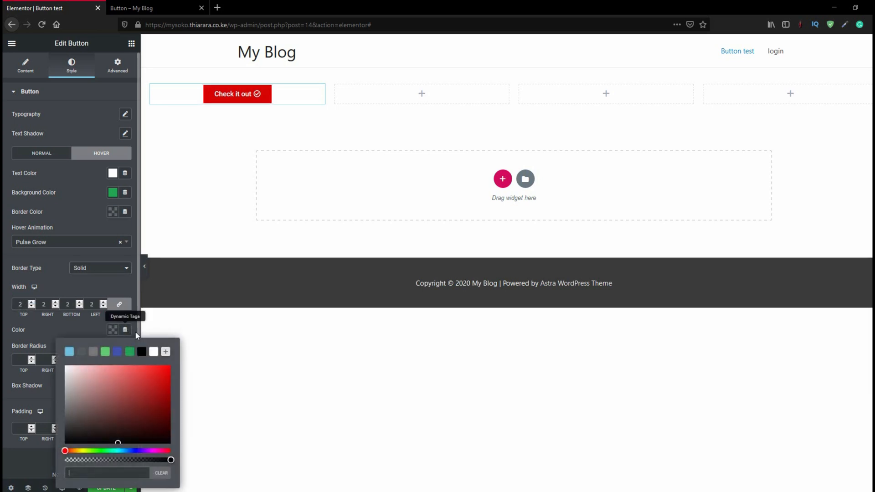
pyautogui.click(141, 351)
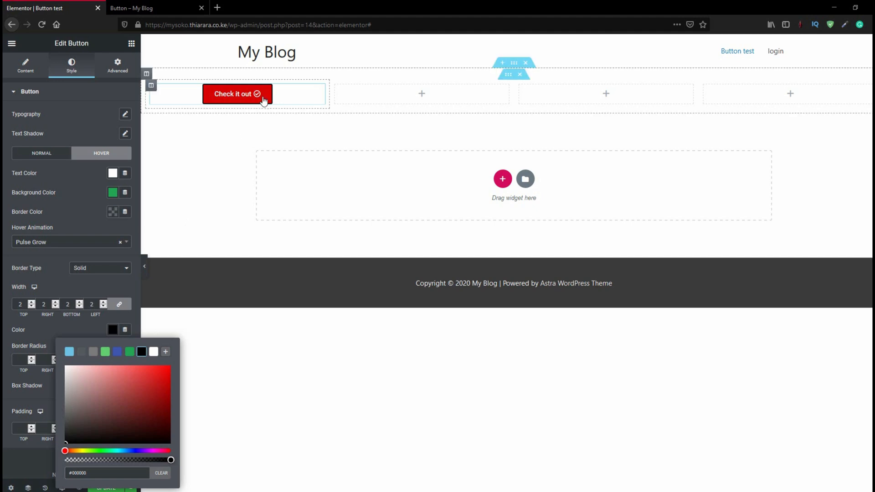
# Duplicate the "Check it out" button within the first column and delete the copy
pyautogui.rightClick(235, 99)
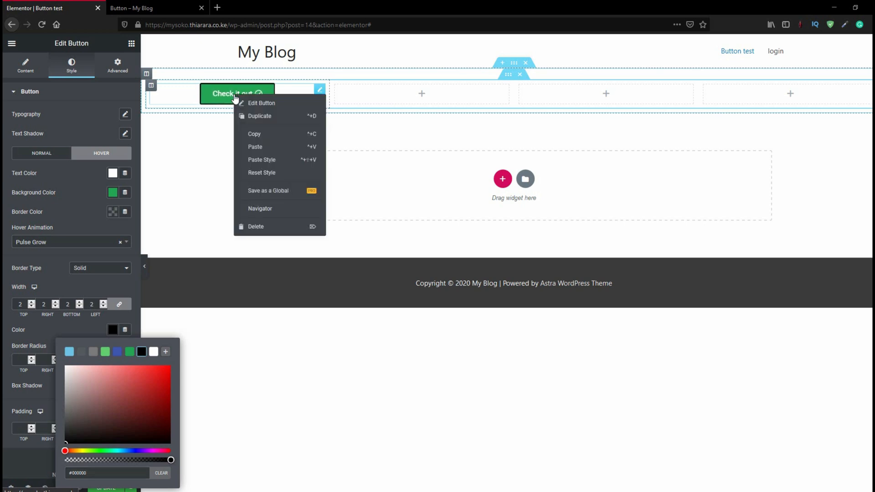
pyautogui.click(255, 117)
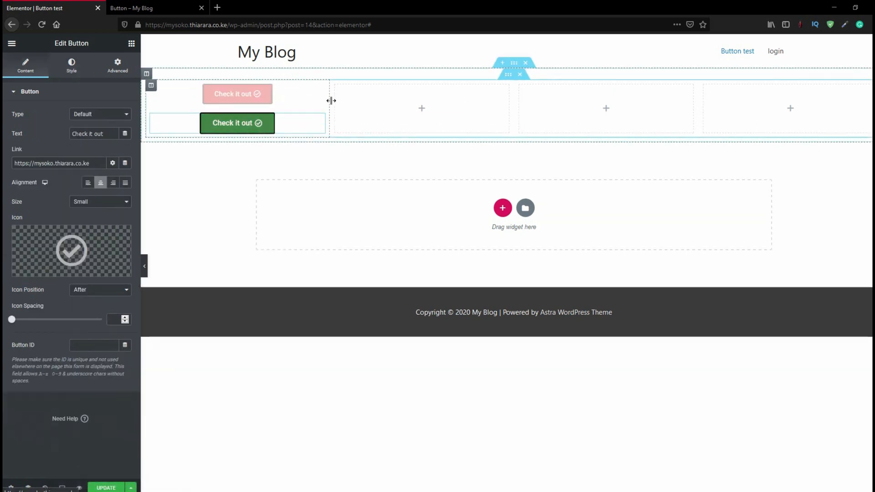
pyautogui.rightClick(313, 122)
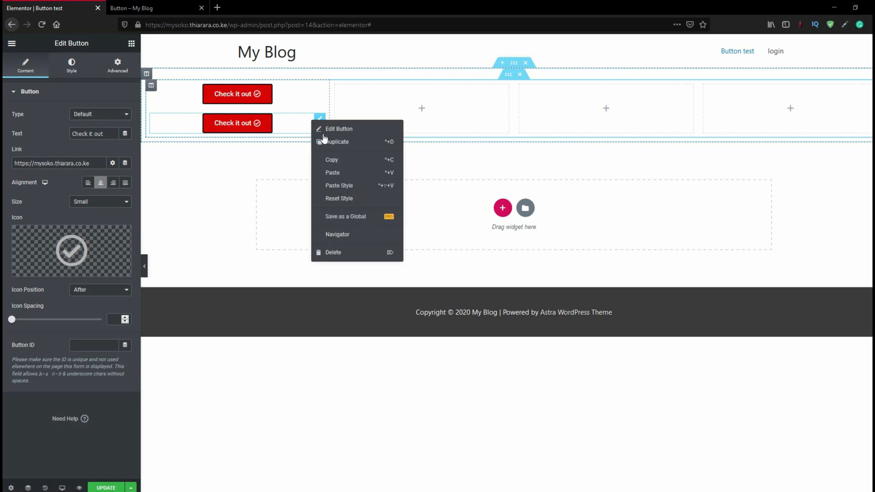
pyautogui.click(347, 252)
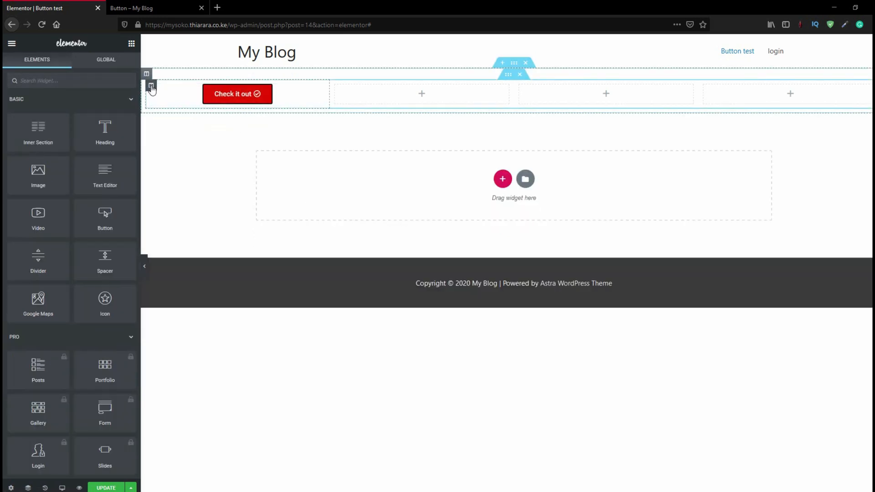
# Duplicate the first column with its button and delete the empty column that follows the copy
pyautogui.rightClick(152, 89)
pyautogui.click(169, 107)
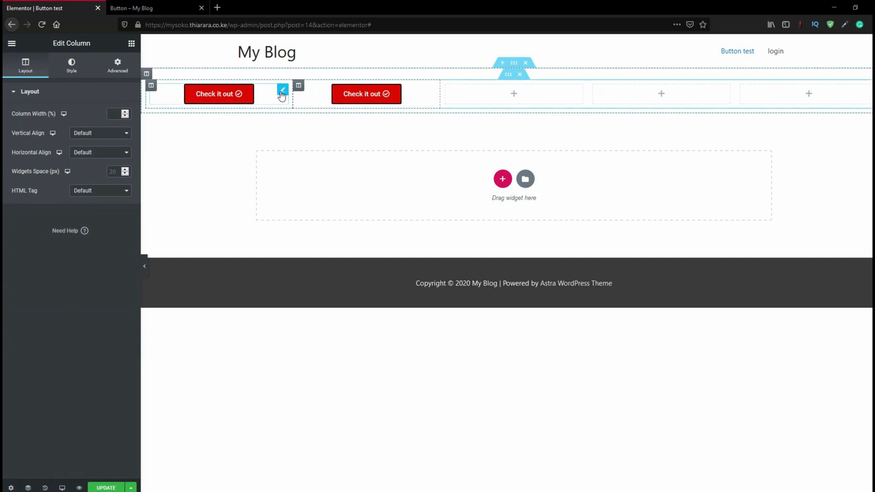
pyautogui.rightClick(453, 92)
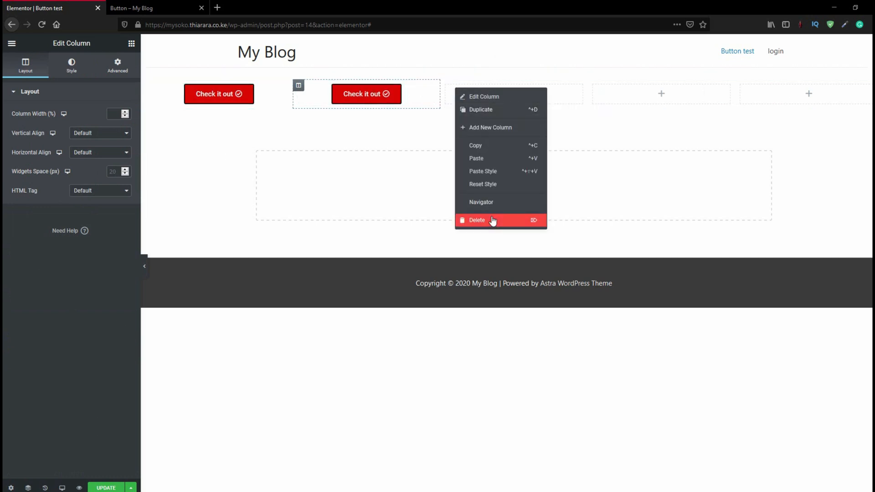
pyautogui.click(478, 219)
# Review the reference button designs on the published Button page and return to the button in the editor's second column
pyautogui.click(133, 6)
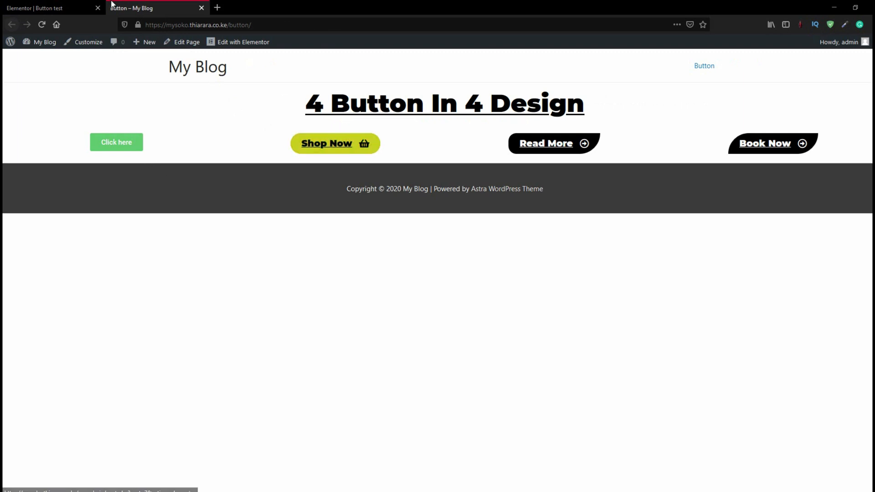
pyautogui.click(68, 7)
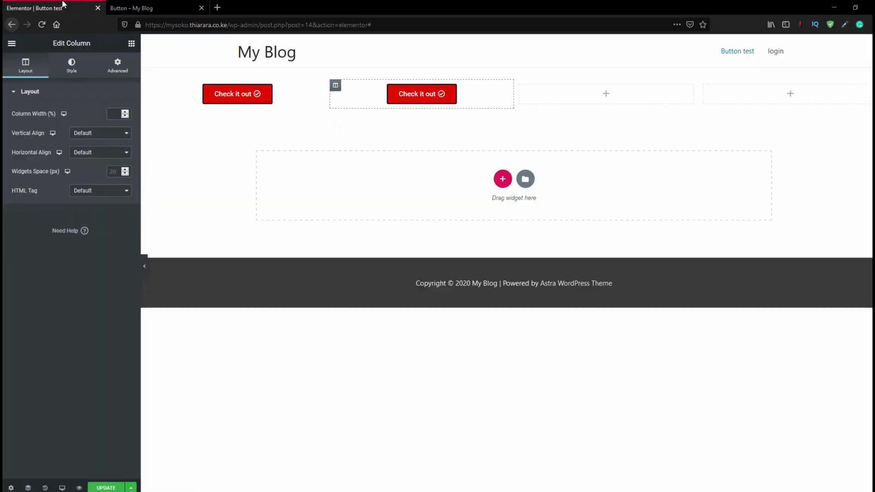
pyautogui.click(406, 98)
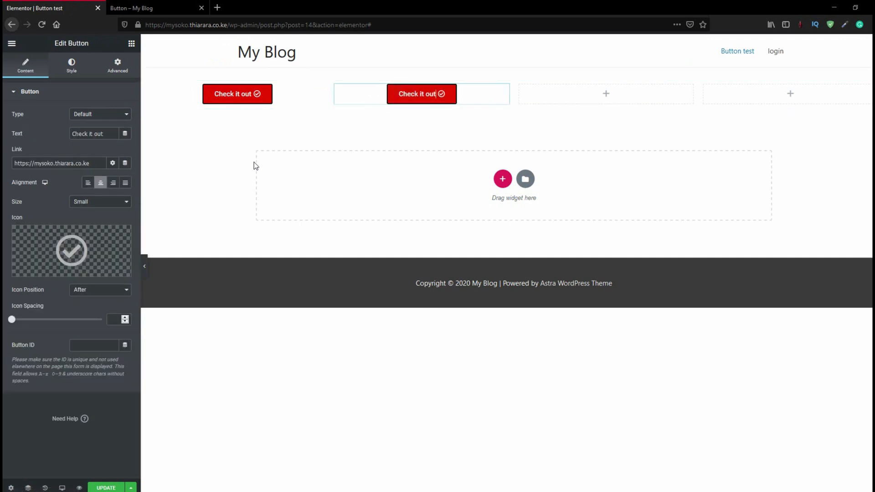
pyautogui.click(72, 251)
pyautogui.press('Escape')
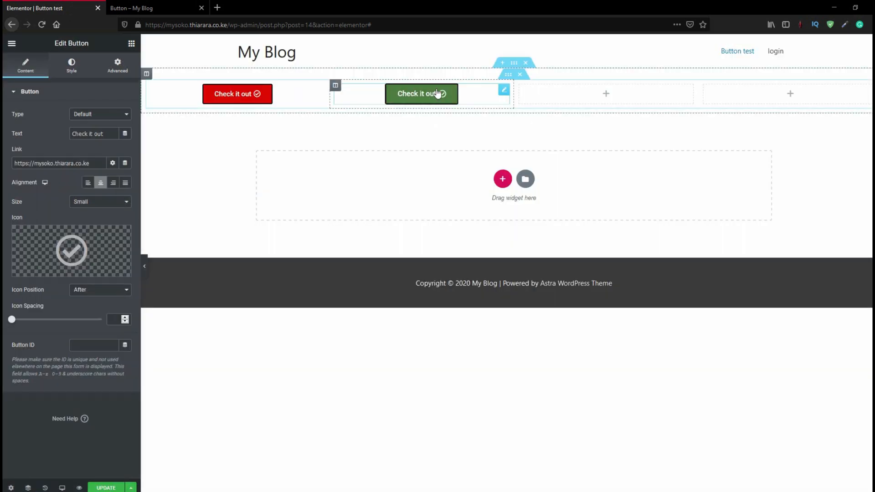
# Replace the copied "Check it out" button in the second column with a new, center-aligned Button widget
pyautogui.rightClick(415, 93)
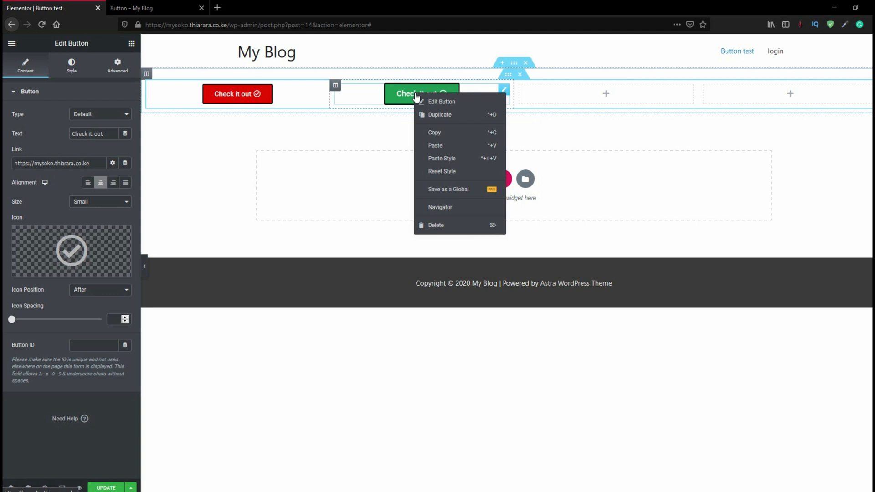
pyautogui.click(445, 226)
pyautogui.moveTo(106, 221); pyautogui.dragTo(388, 97)
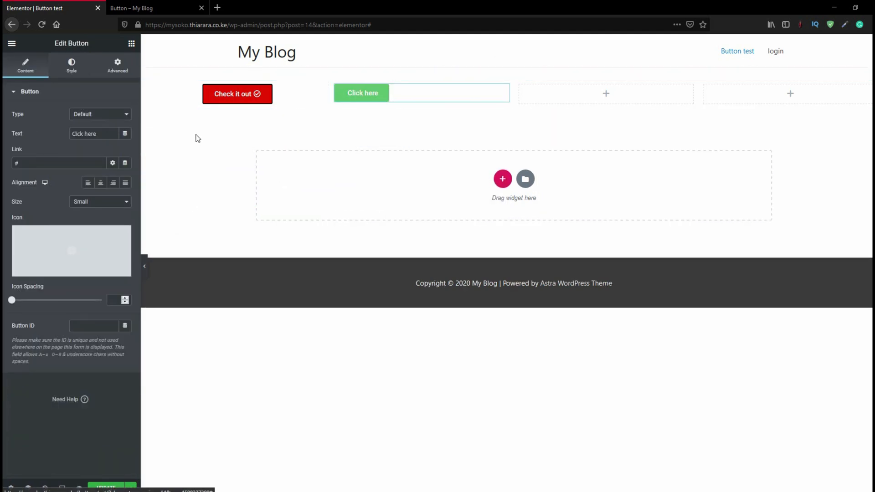
pyautogui.click(101, 184)
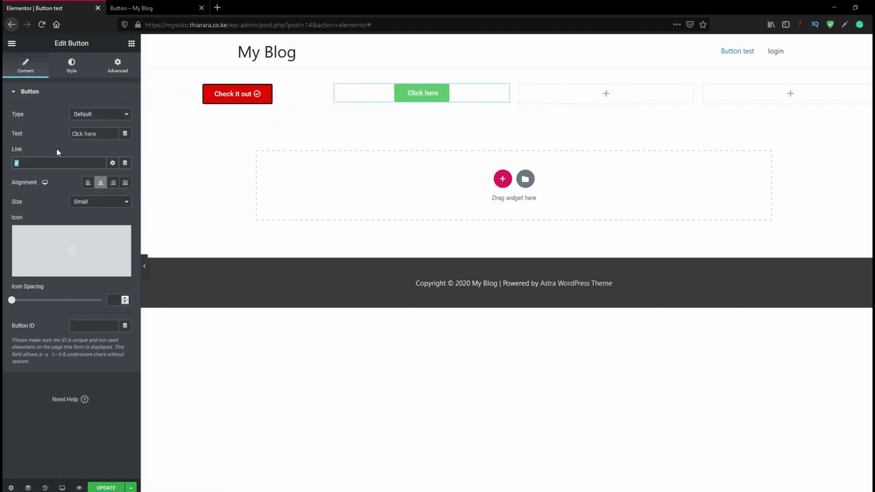
pyautogui.moveTo(226, 25); pyautogui.dragTo(145, 25)
pyautogui.hotkey('ctrl', 'c')
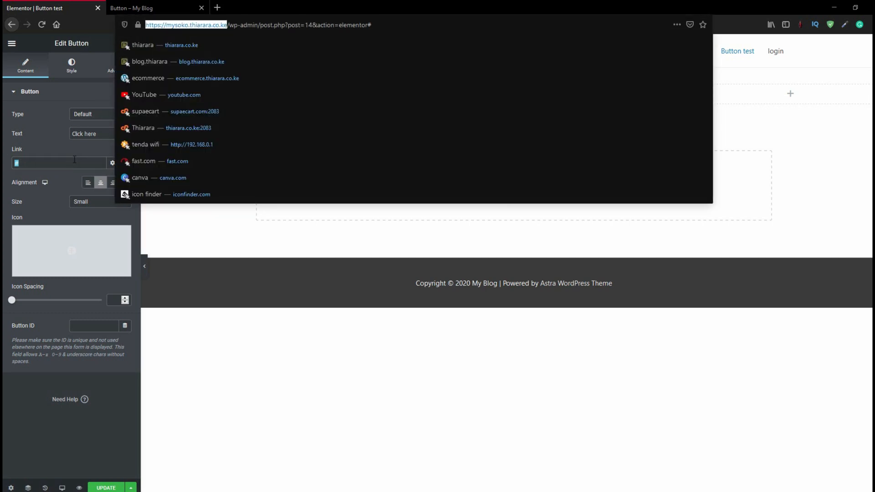
pyautogui.click(56, 164)
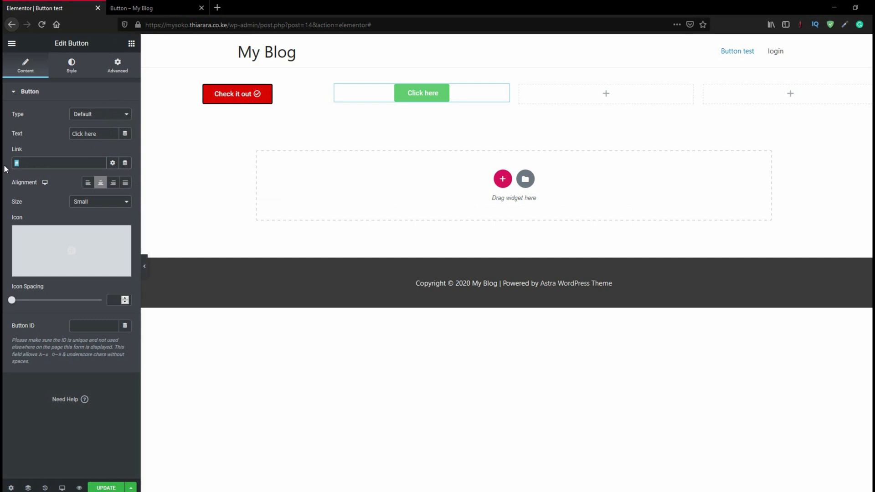
pyautogui.hotkey('ctrl', 'v')
pyautogui.moveTo(101, 138); pyautogui.dragTo(63, 138)
pyautogui.write('sh')
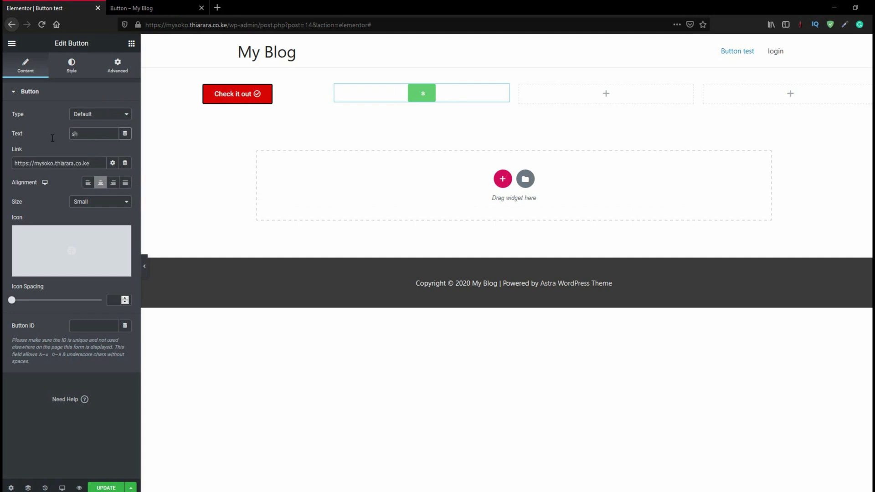
pyautogui.write('op now')
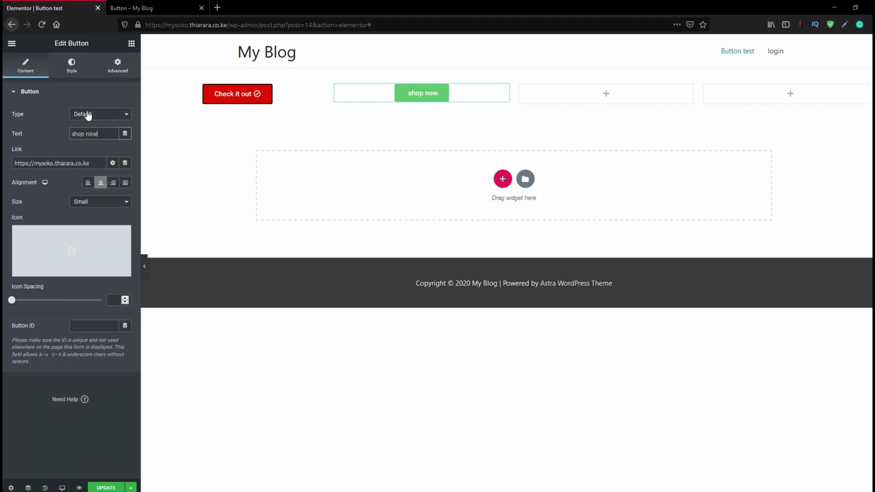
# Find a shopping basket icon with the search "shopp", insert it into the button and set its position to After
pyautogui.click(80, 247)
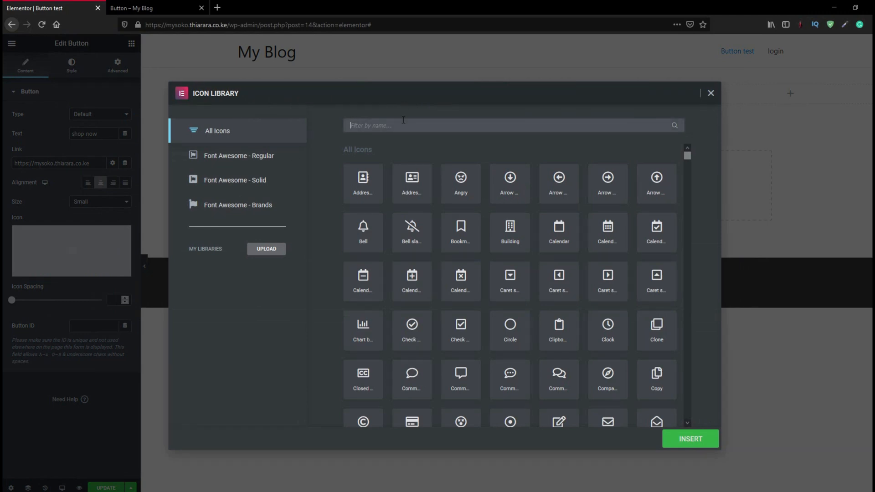
pyautogui.write('shopp')
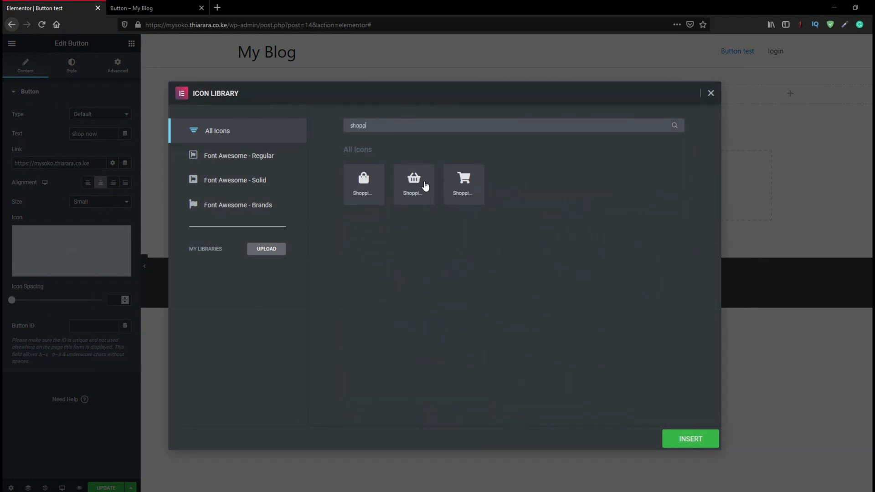
pyautogui.click(424, 185)
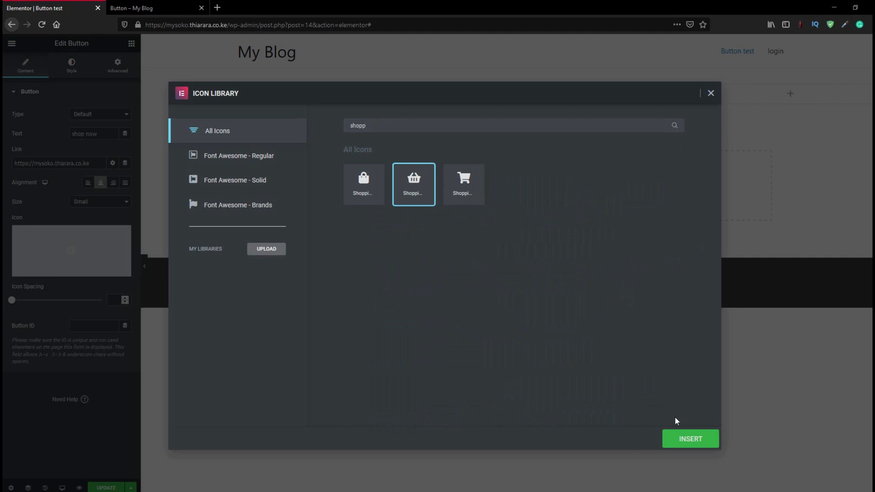
pyautogui.click(681, 439)
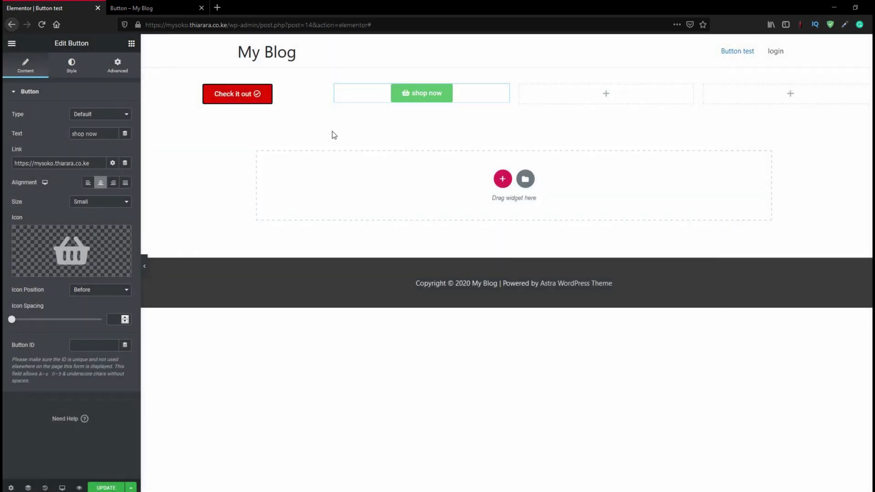
pyautogui.moveTo(88, 258)
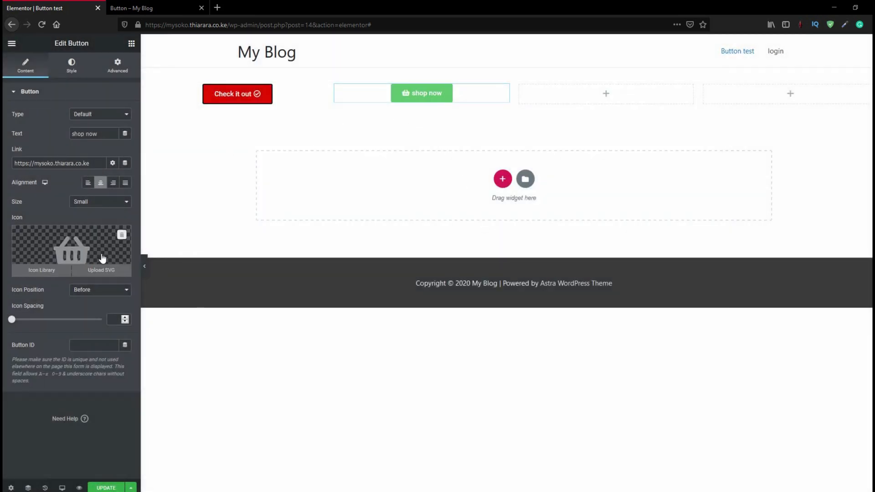
pyautogui.click(93, 290)
pyautogui.click(91, 311)
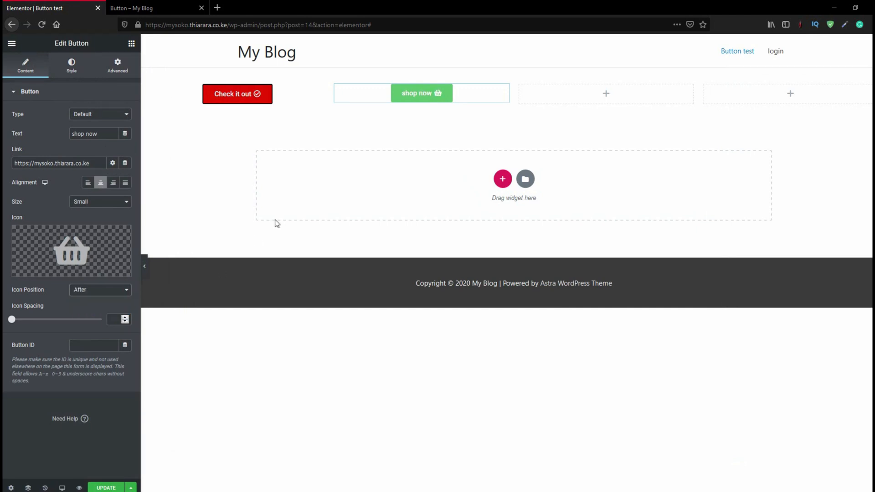
# Set the "shop now" button's font family to Montserrat
pyautogui.click(73, 68)
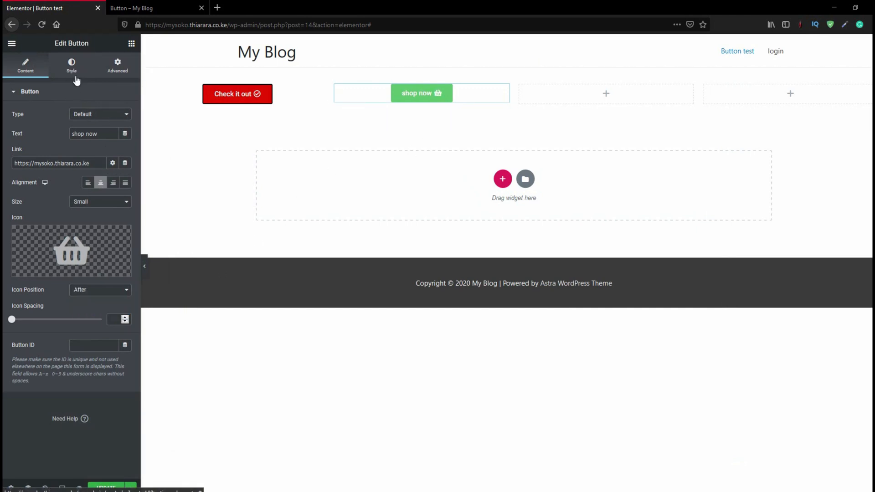
pyautogui.click(126, 116)
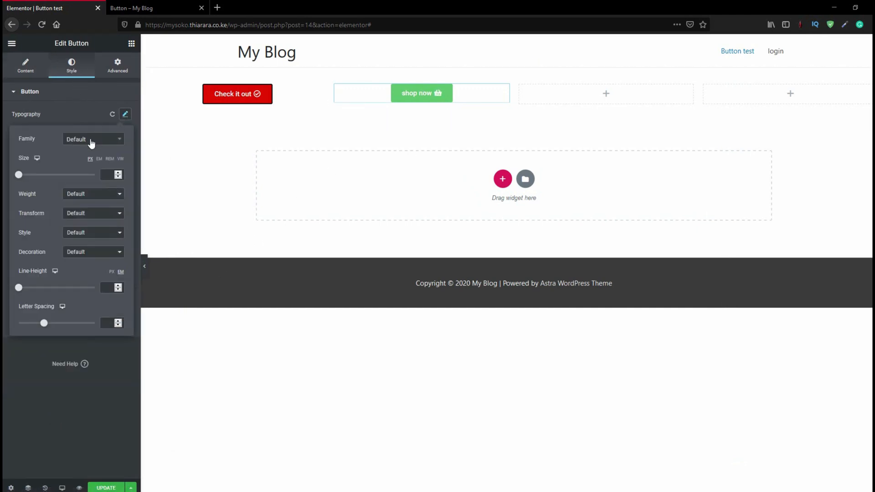
pyautogui.click(92, 143)
pyautogui.write('M')
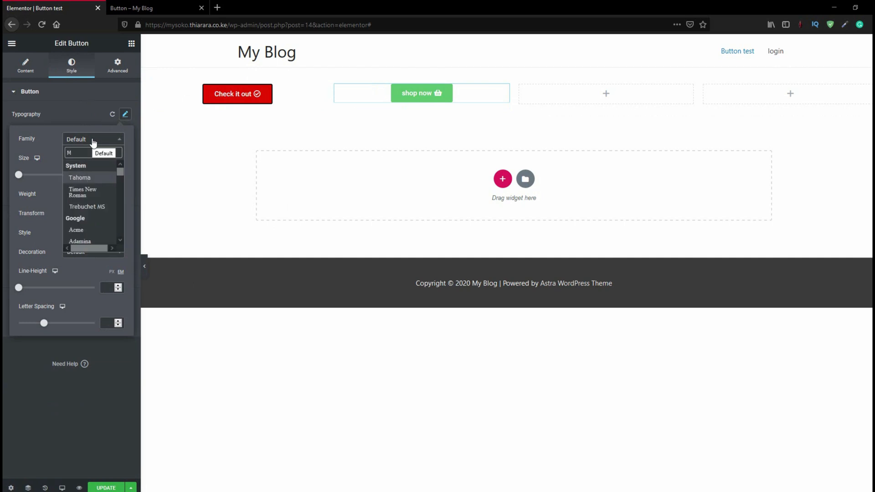
pyautogui.write('ont')
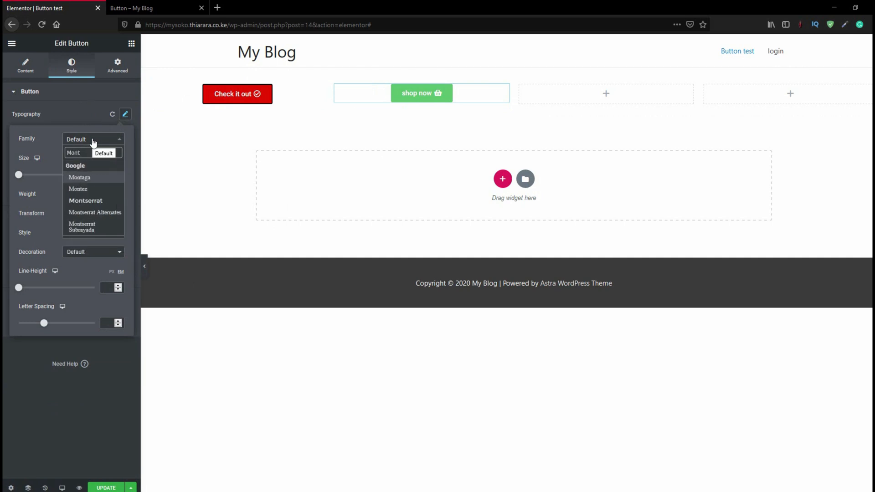
pyautogui.click(95, 201)
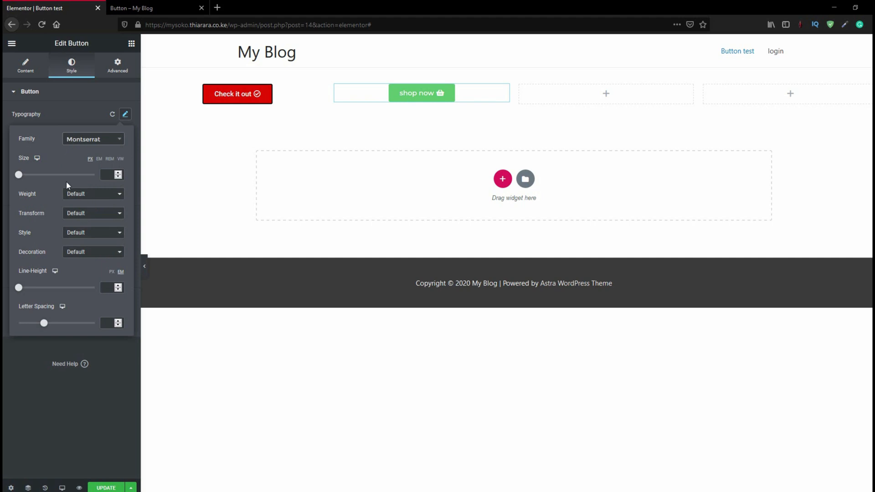
# Set the button text's size to 21 px and weight to 900, and capitalize each word
pyautogui.moveTo(19, 176); pyautogui.dragTo(26, 178)
pyautogui.click(73, 203)
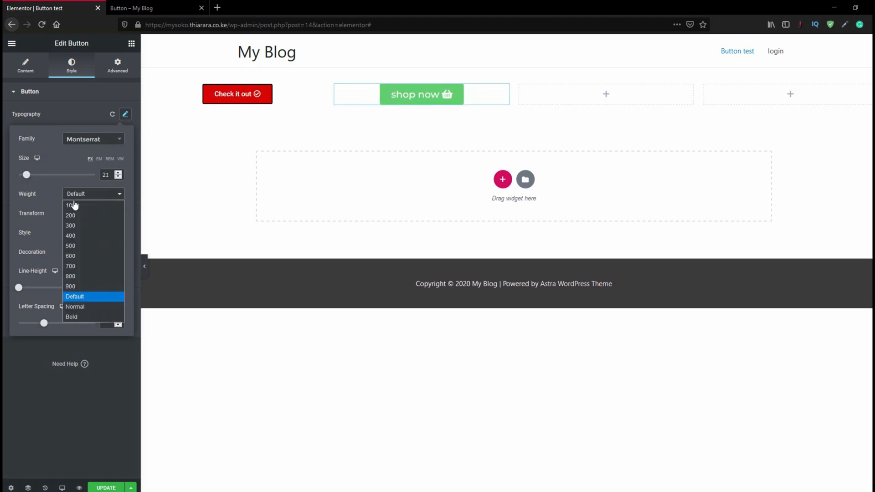
pyautogui.click(81, 286)
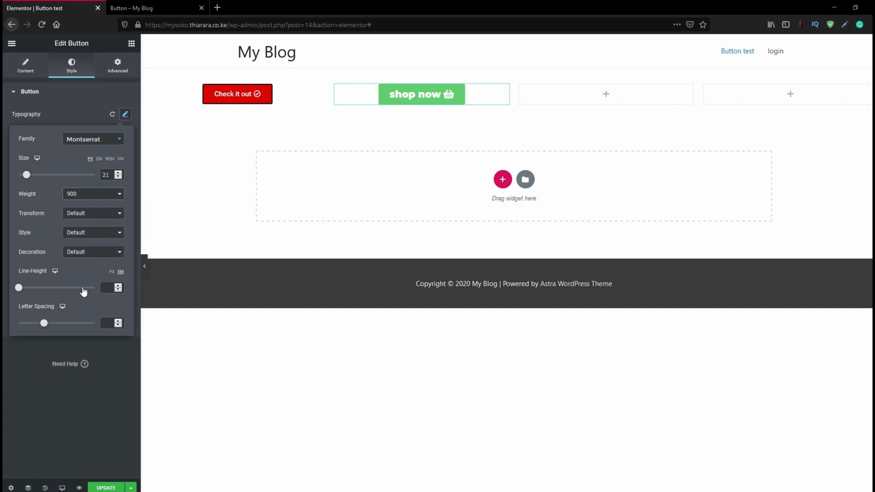
pyautogui.click(82, 219)
pyautogui.click(81, 252)
pyautogui.click(47, 98)
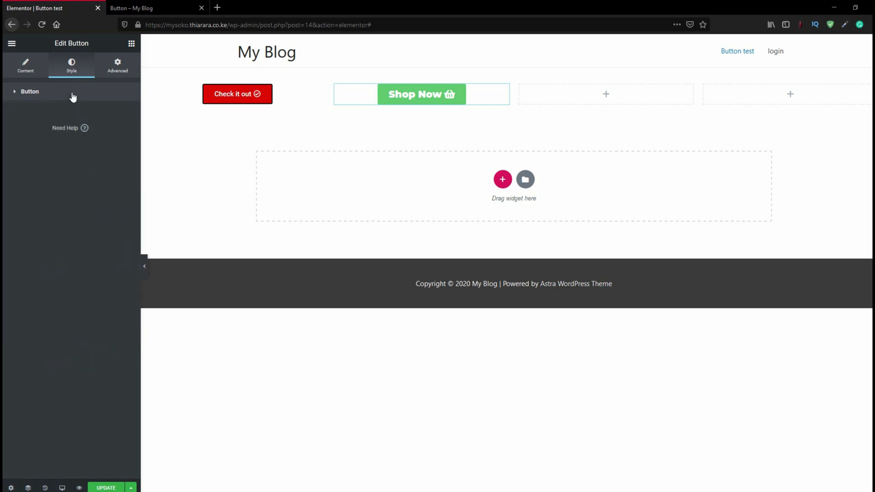
# Try black and white (#FFFFFF) as the "Shop Now" button's normal text color
pyautogui.click(73, 95)
pyautogui.click(112, 174)
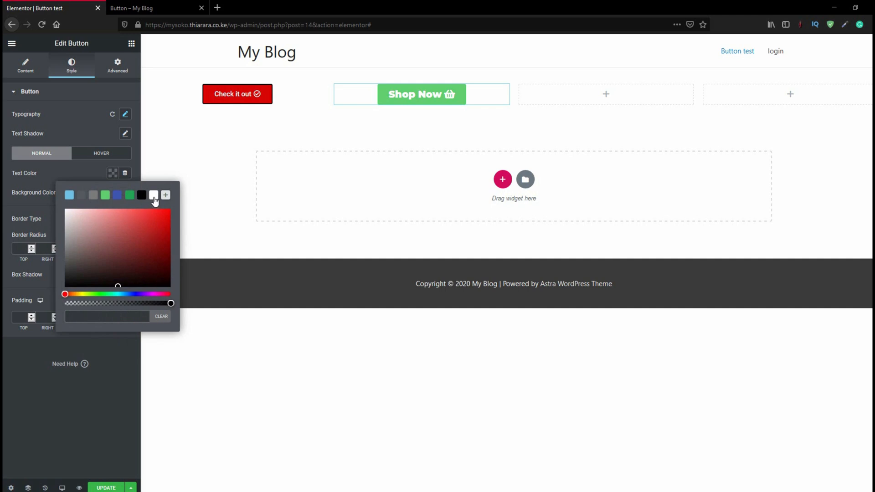
pyautogui.click(141, 195)
pyautogui.click(154, 195)
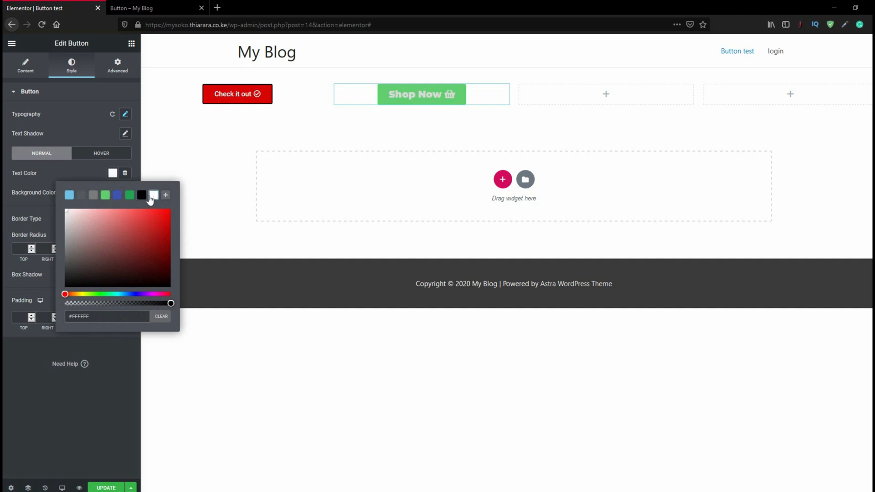
pyautogui.click(93, 169)
# Set the "Shop Now" button's background color to yellow (about #E5E60F) and its text color to black (#000000)
pyautogui.click(113, 193)
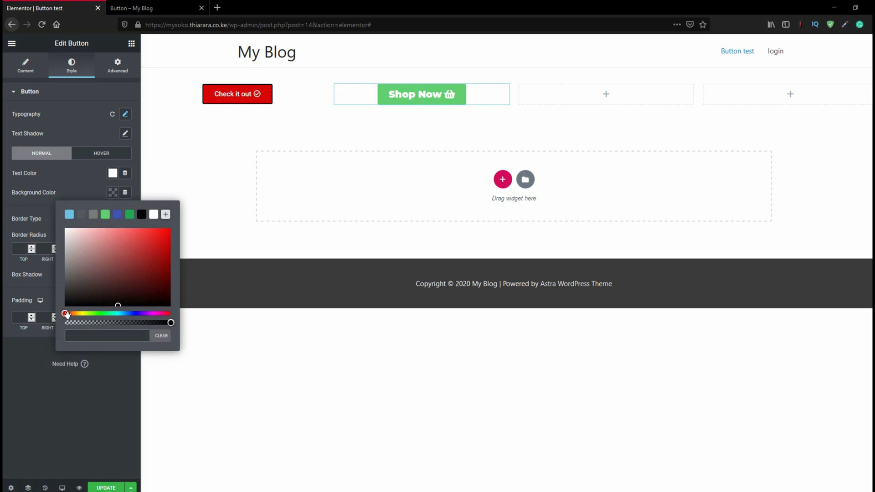
pyautogui.moveTo(67, 315); pyautogui.dragTo(163, 236)
pyautogui.click(67, 303)
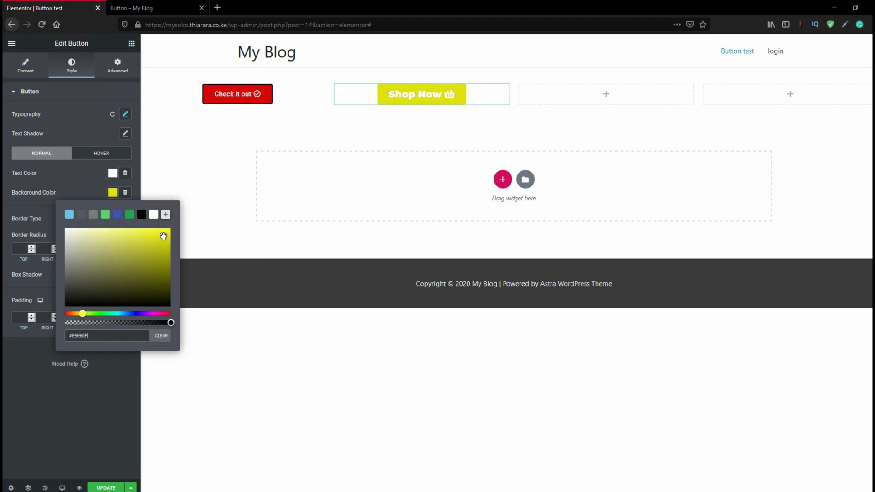
pyautogui.click(112, 174)
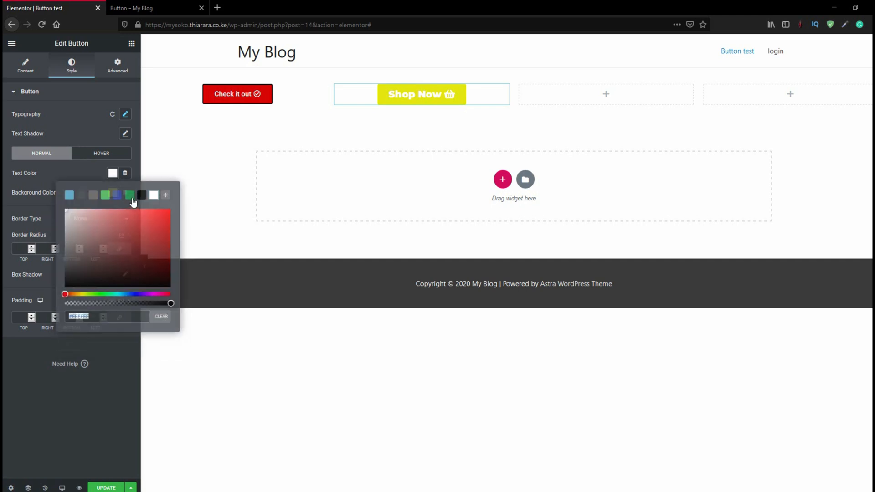
pyautogui.click(141, 195)
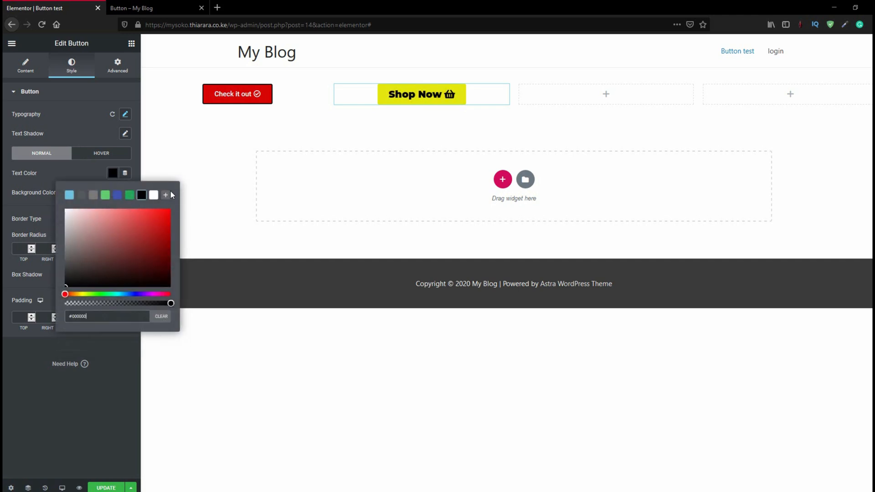
pyautogui.click(89, 174)
# Give the "Shop Now" button a solid black border with a width of 2 on all sides
pyautogui.click(79, 220)
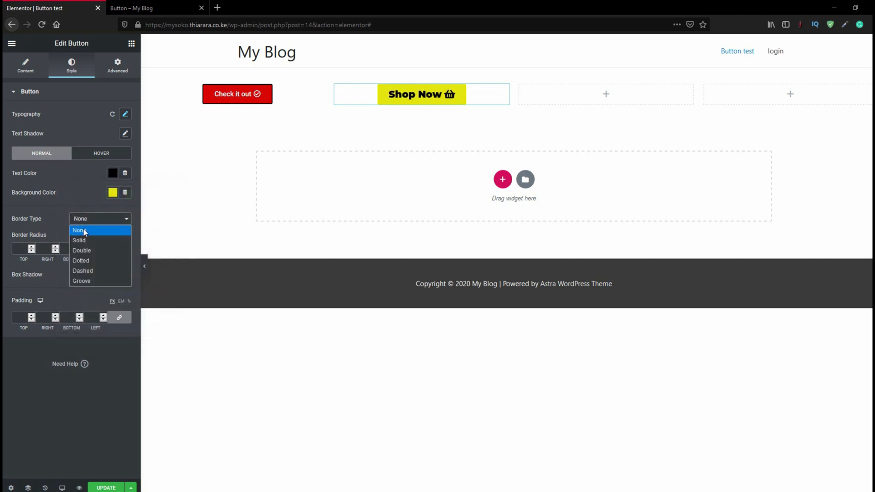
pyautogui.click(87, 239)
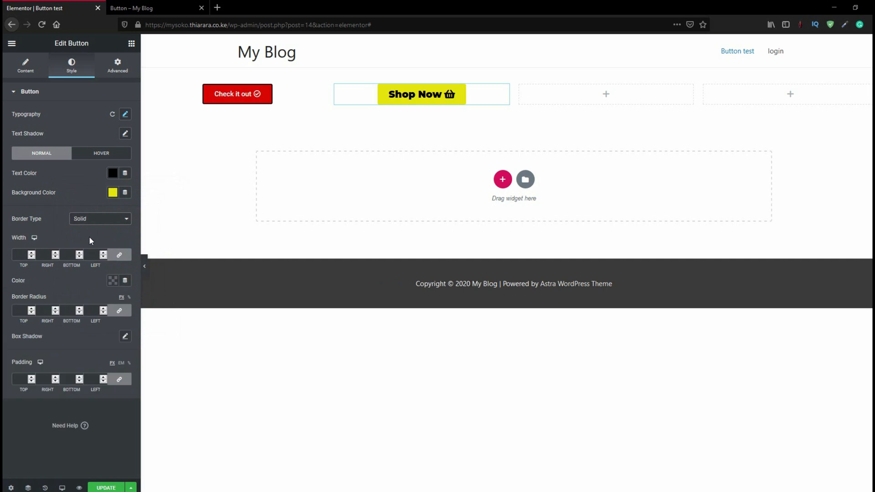
pyautogui.click(20, 255)
pyautogui.write('2')
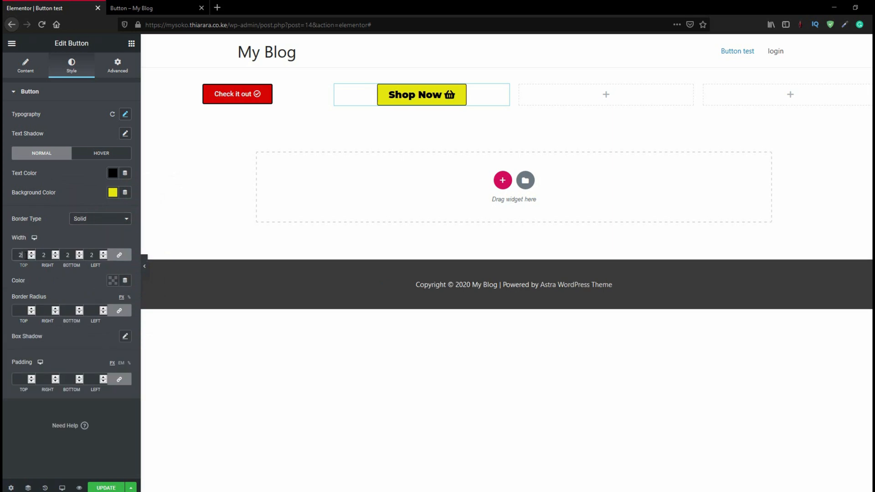
pyautogui.click(111, 281)
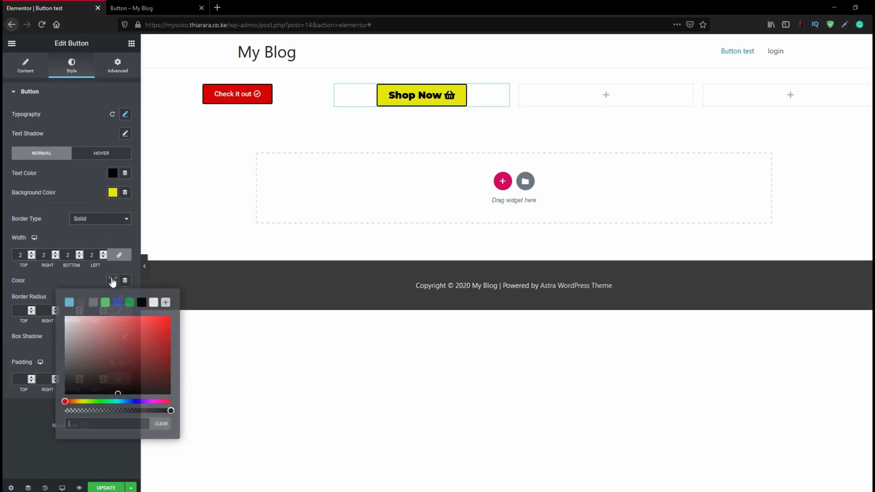
pyautogui.click(141, 302)
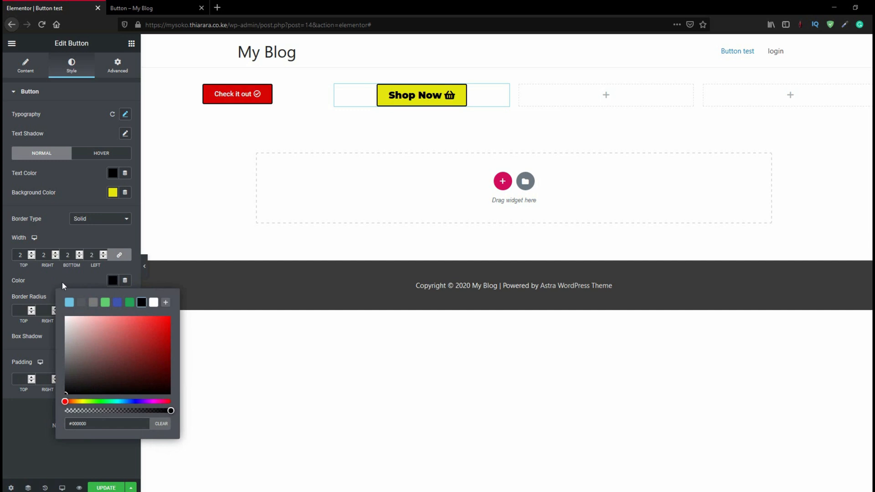
# Set the "Shop Now" button's hover text color to white and its hover background color to black (#000000)
pyautogui.click(106, 155)
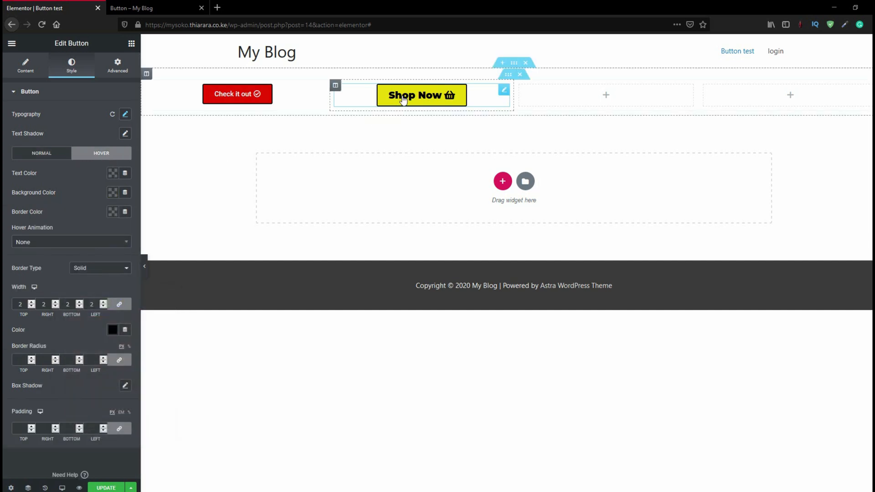
pyautogui.click(113, 174)
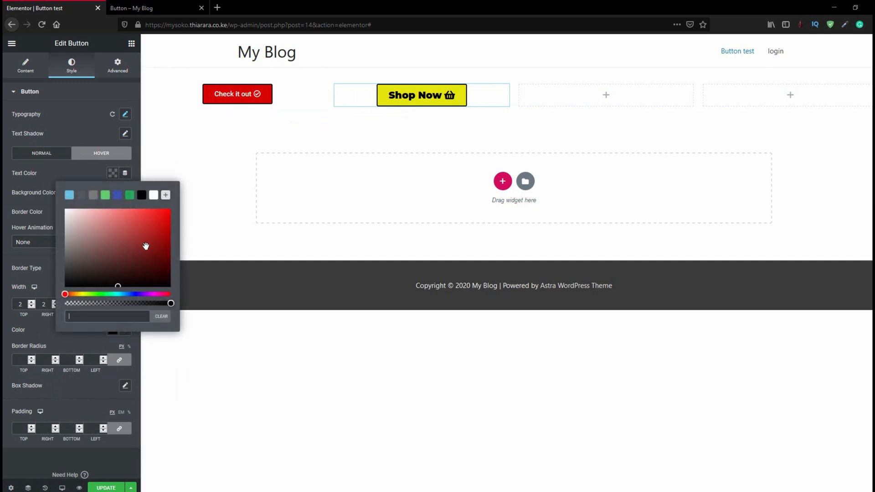
pyautogui.click(153, 195)
pyautogui.click(110, 181)
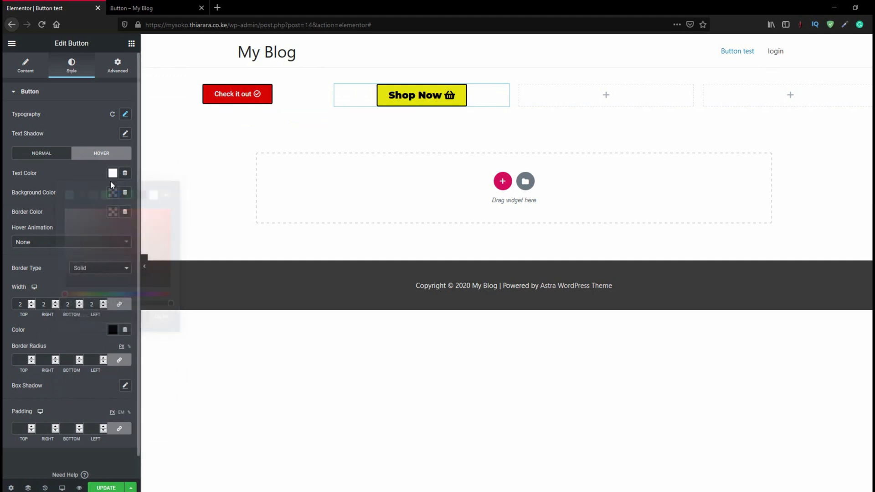
pyautogui.click(113, 193)
pyautogui.click(141, 214)
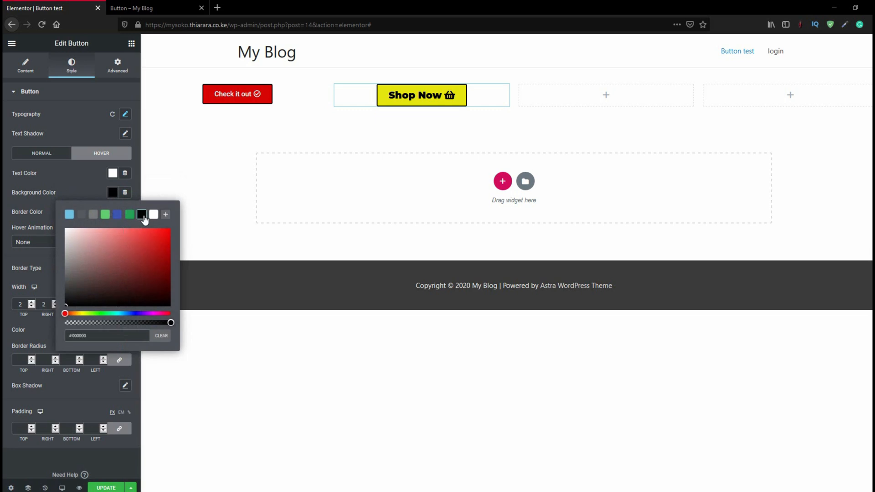
pyautogui.click(75, 180)
# Set the "Shop Now" button's hover border color to red
pyautogui.click(112, 213)
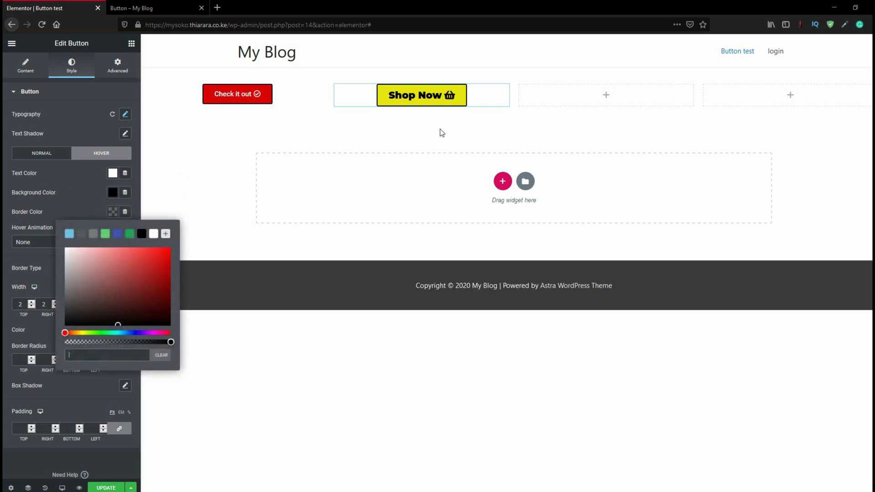
pyautogui.moveTo(160, 265)
pyautogui.mouseDown()
pyautogui.moveTo(150, 271)
pyautogui.moveTo(167, 257)
pyautogui.mouseUp()
pyautogui.click(93, 210)
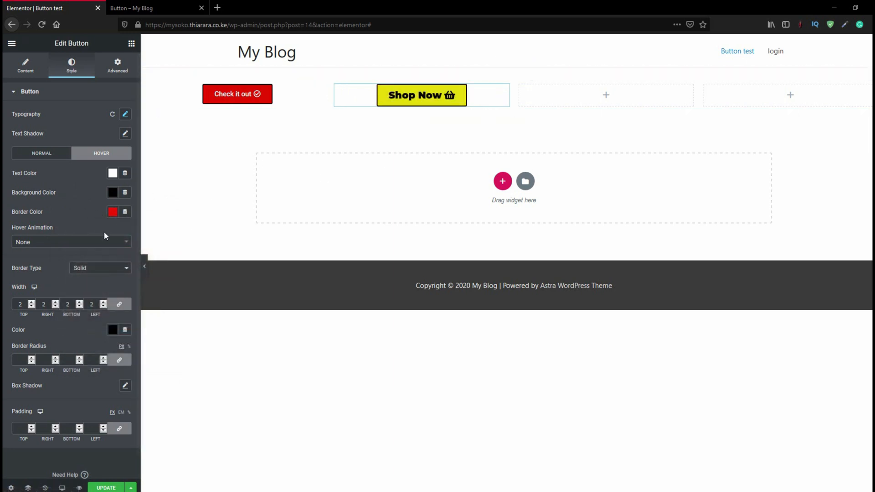
# Apply the Pulse Shrink hover animation to the "Shop Now" button and set its border radius to 50 px on all corners
pyautogui.click(70, 245)
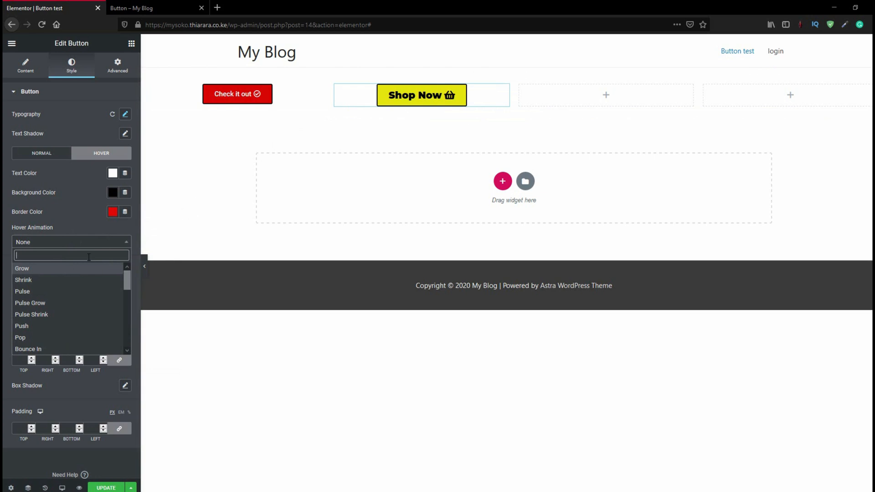
pyautogui.click(36, 229)
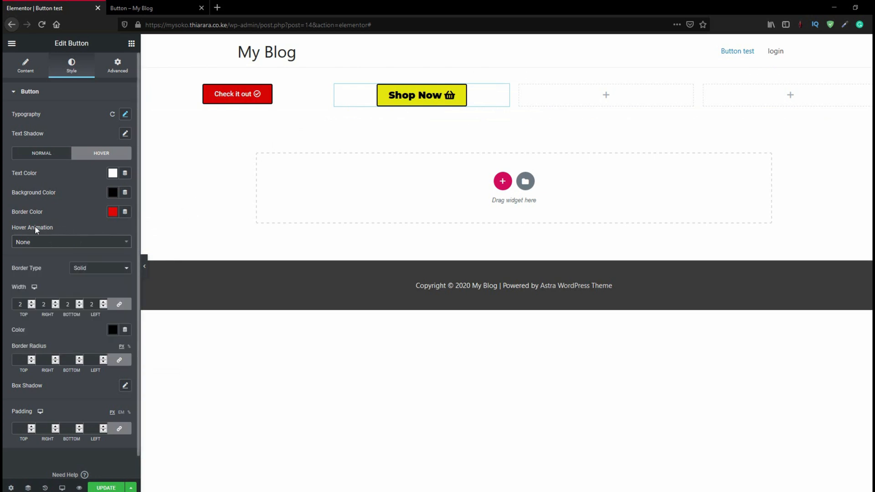
pyautogui.click(52, 242)
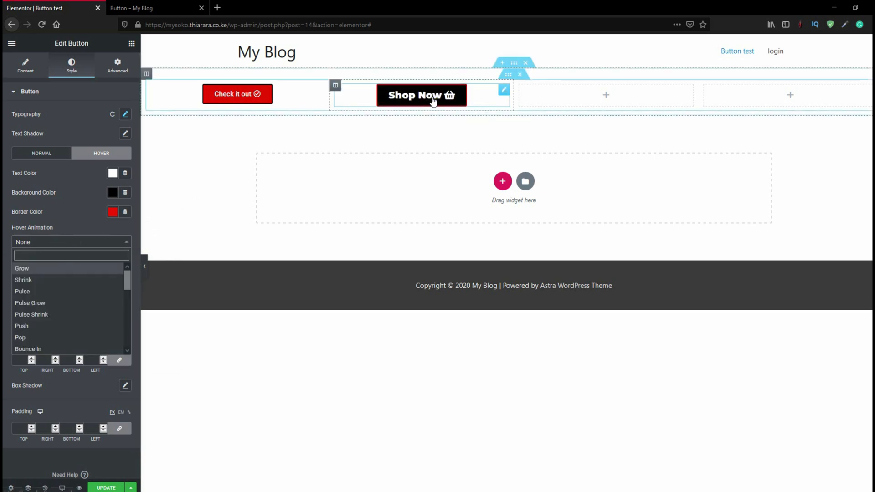
pyautogui.click(51, 315)
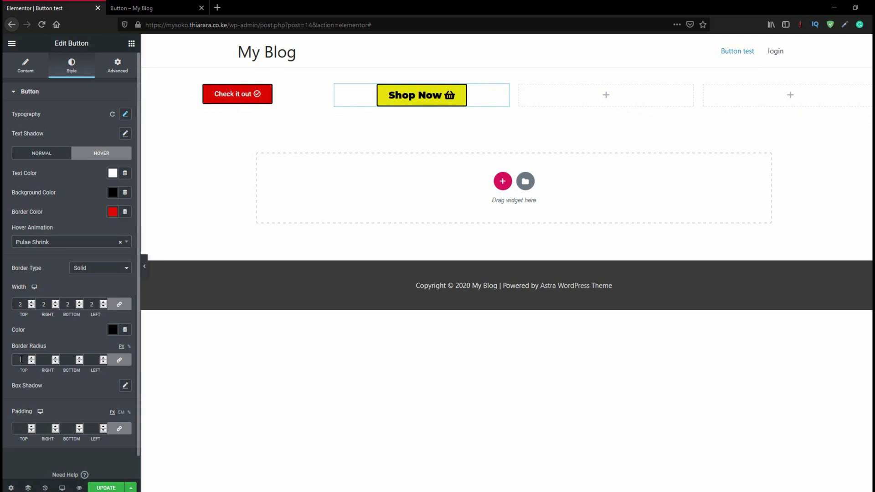
pyautogui.write('50')
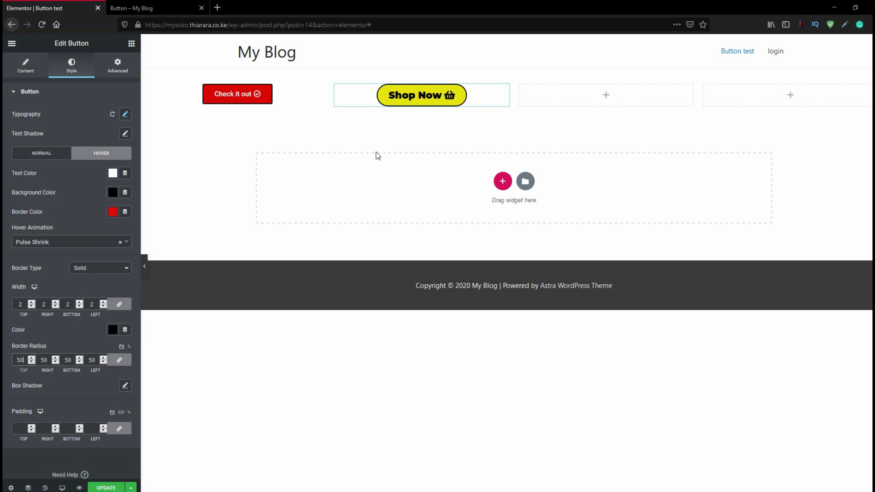
# Add a Button widget to the third column and set its text to "Read more", checking the finished "Button – My Blog" page for reference
pyautogui.click(567, 94)
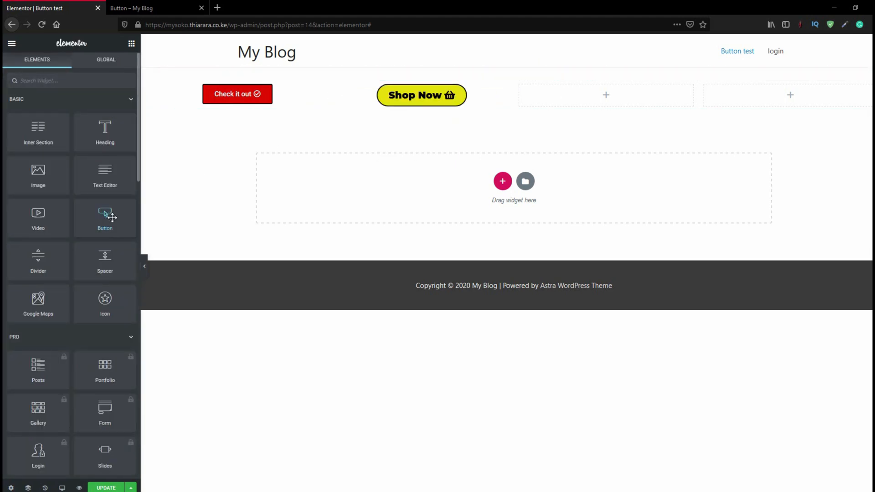
pyautogui.moveTo(110, 218); pyautogui.dragTo(578, 98)
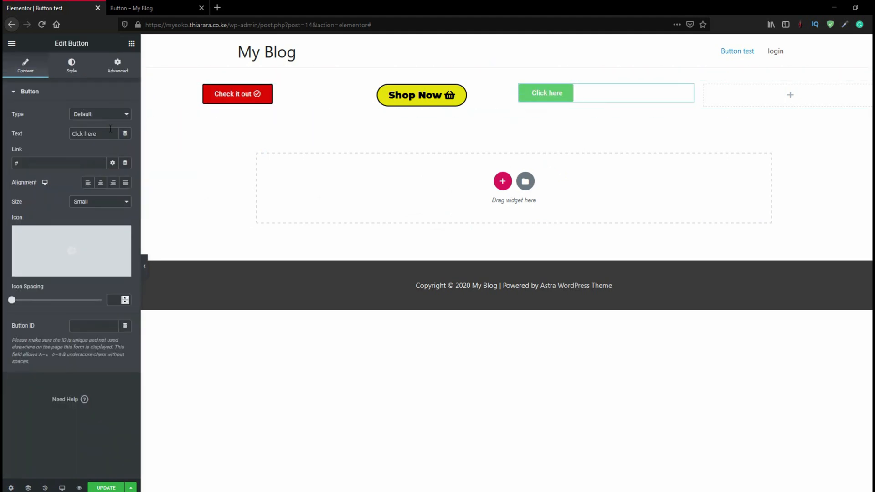
pyautogui.click(149, 8)
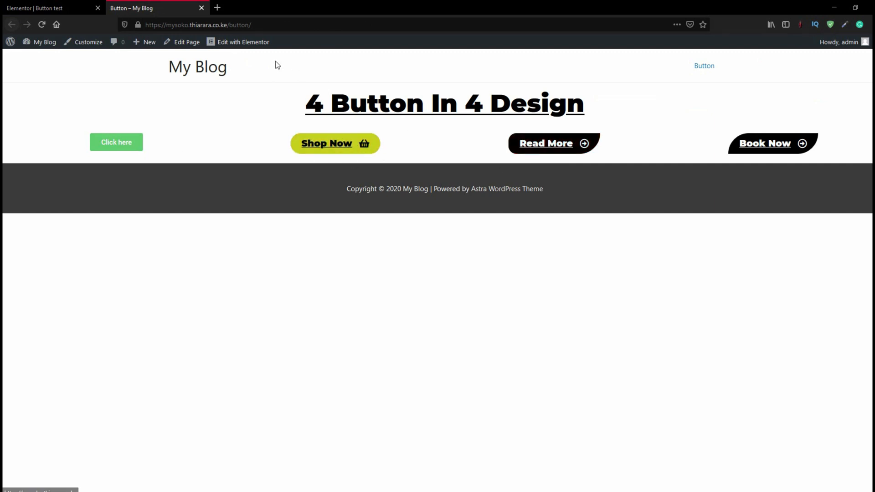
pyautogui.click(76, 4)
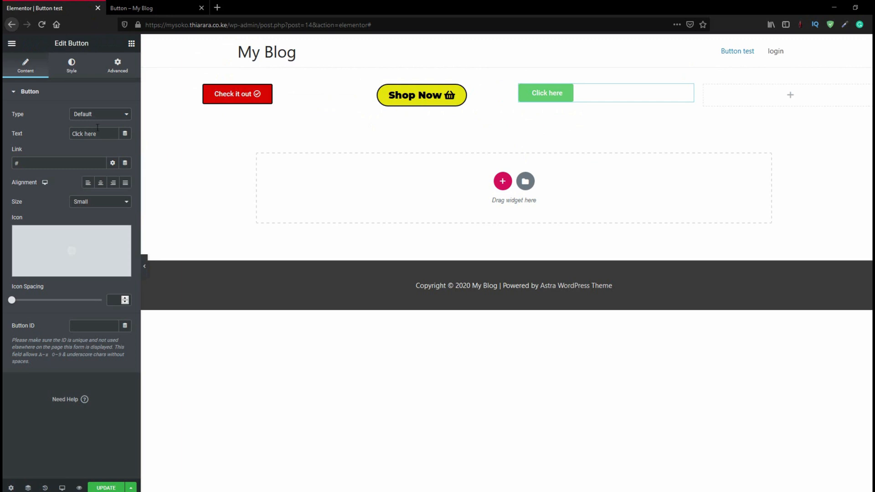
pyautogui.moveTo(102, 135); pyautogui.dragTo(33, 131)
pyautogui.write('Read')
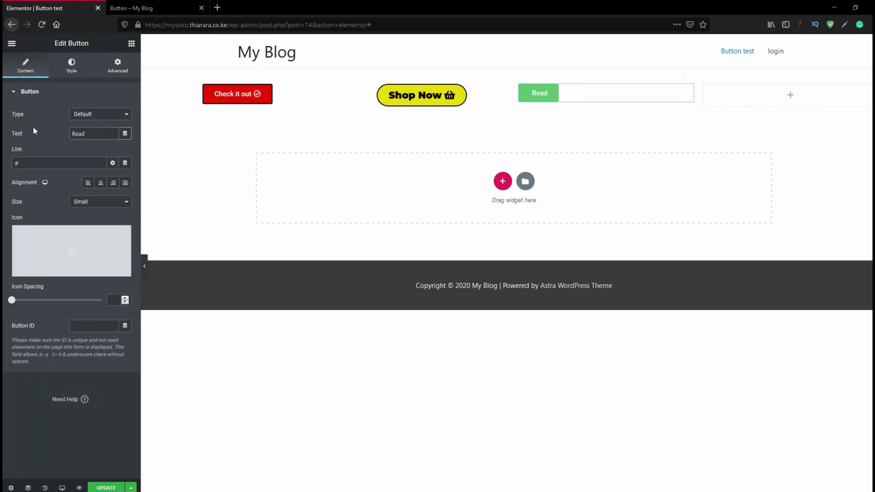
pyautogui.write(' more')
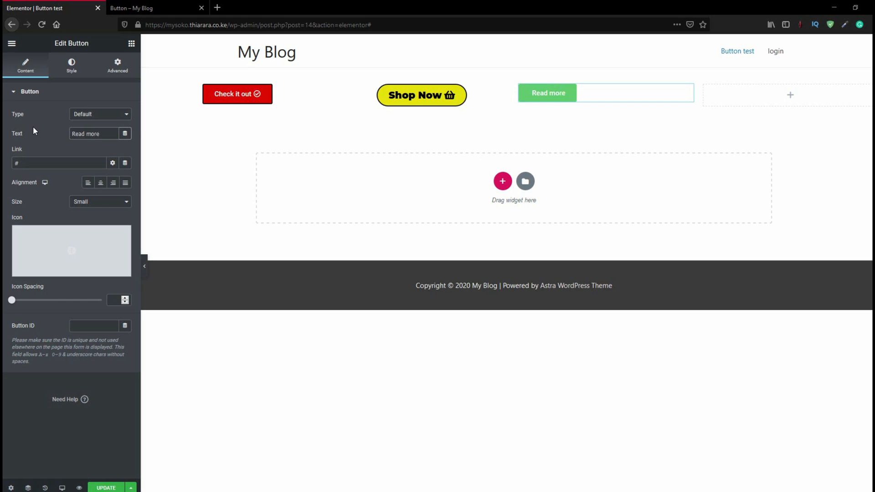
pyautogui.click(29, 164)
pyautogui.moveTo(227, 25); pyautogui.dragTo(145, 25)
pyautogui.hotkey('ctrl', 'c')
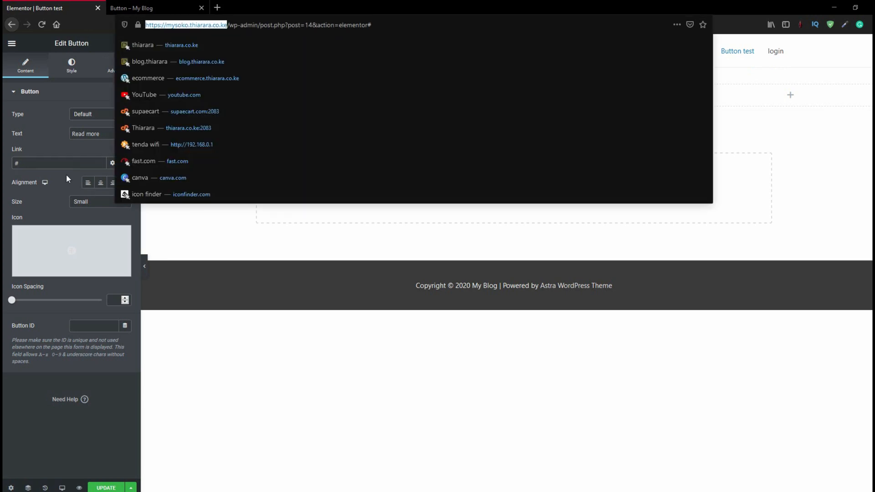
pyautogui.moveTo(36, 164); pyautogui.dragTo(5, 168)
pyautogui.hotkey('ctrl', 'v')
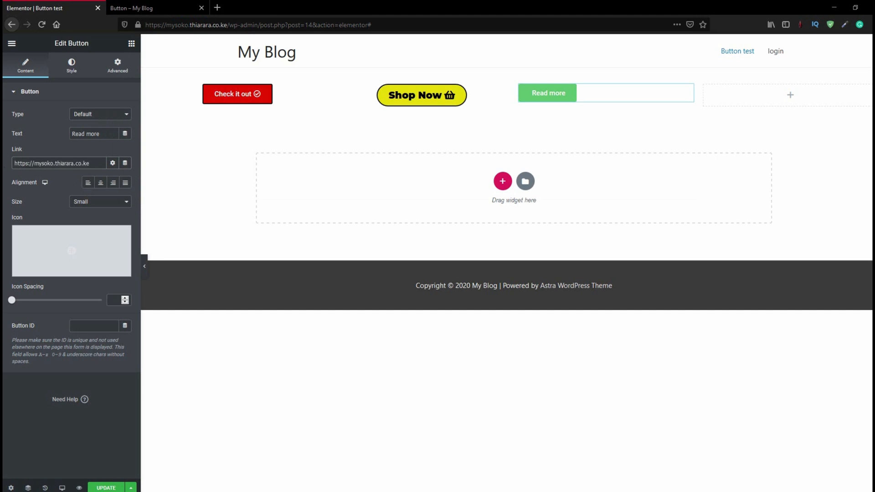
pyautogui.click(102, 186)
# Insert the outlined right-arrow circle icon from the icon library and place it after the "Read more" text
pyautogui.moveTo(49, 244)
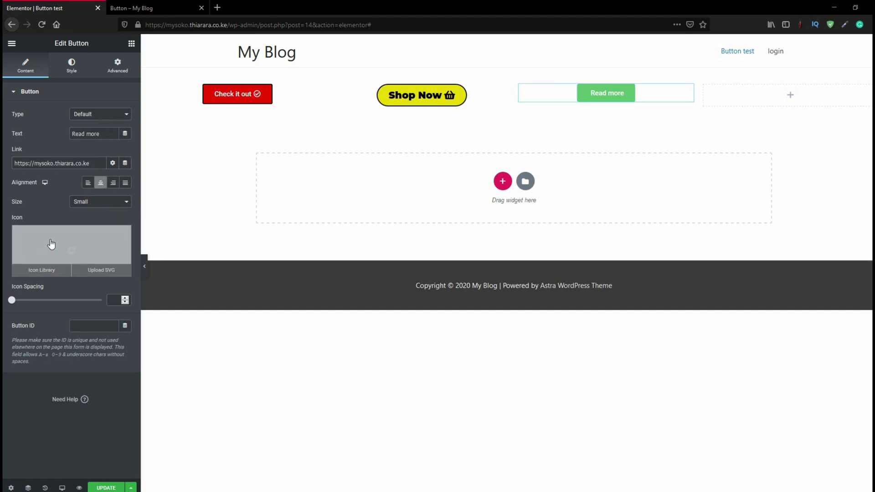
pyautogui.click(74, 250)
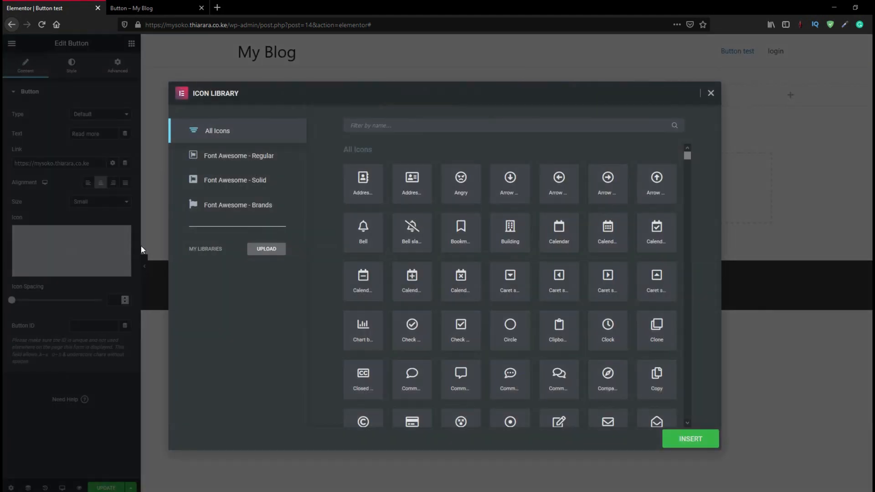
pyautogui.click(388, 128)
pyautogui.write('arr')
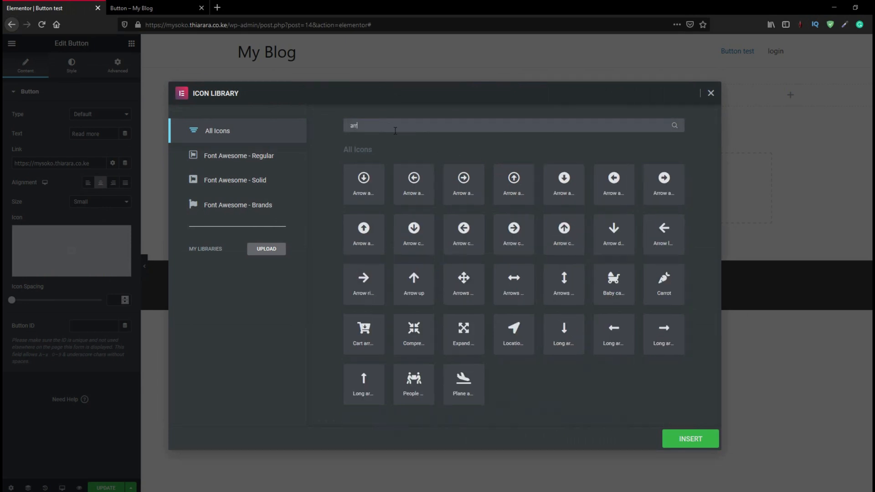
pyautogui.click(466, 186)
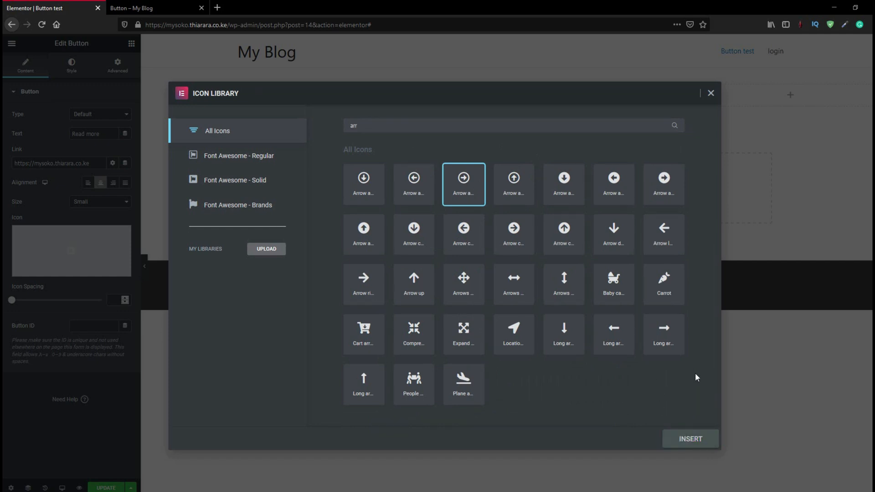
pyautogui.click(689, 443)
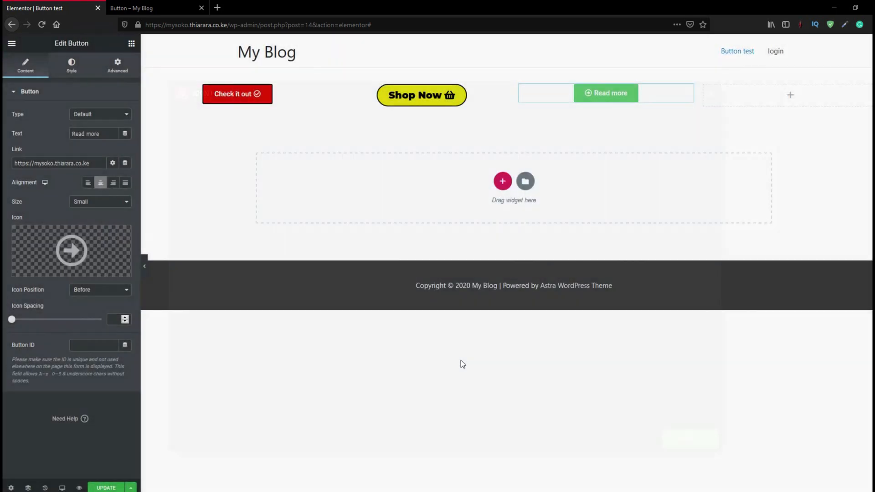
pyautogui.click(101, 293)
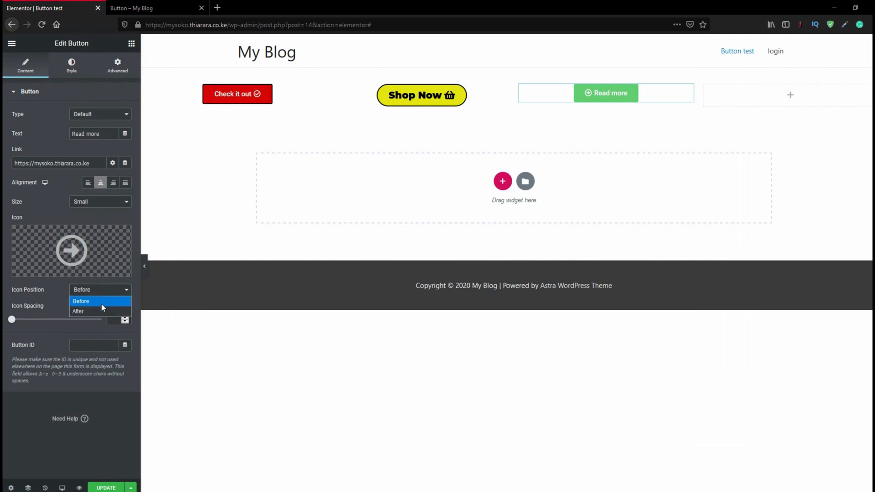
pyautogui.click(102, 308)
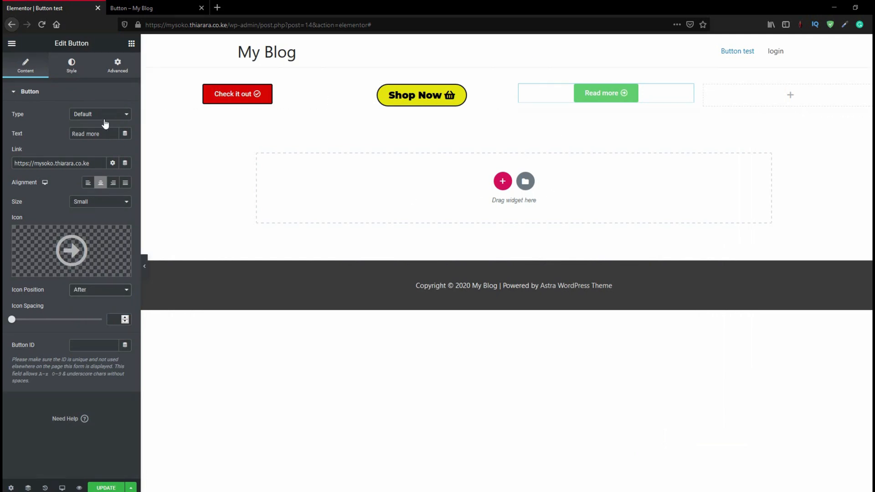
# Set the "Read more" button's font family to Montserrat and its text size to 23 px
pyautogui.click(71, 72)
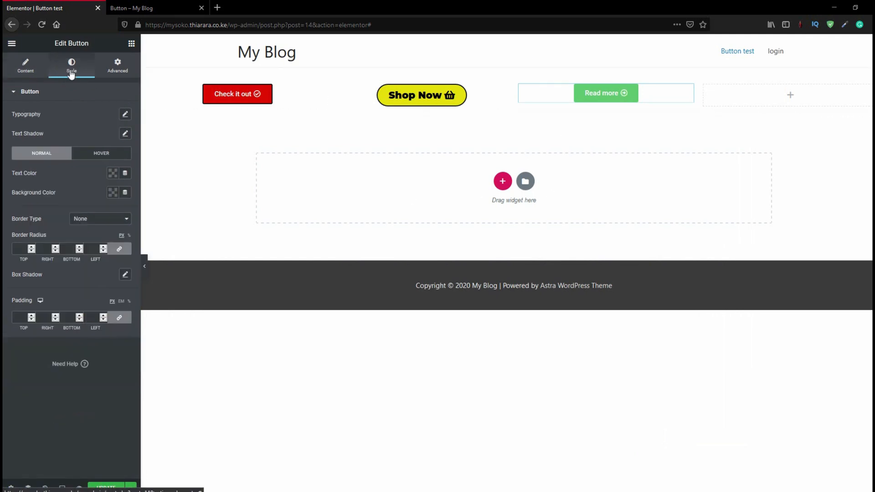
pyautogui.click(126, 115)
pyautogui.click(113, 140)
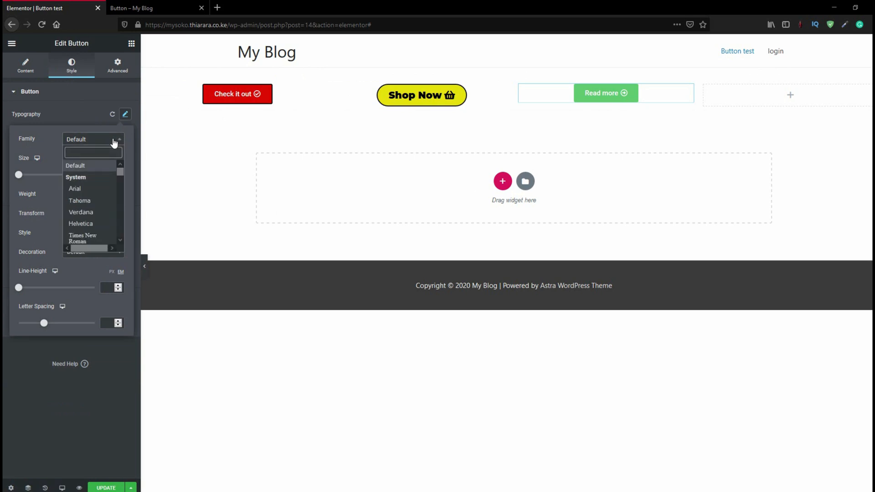
pyautogui.write('mont')
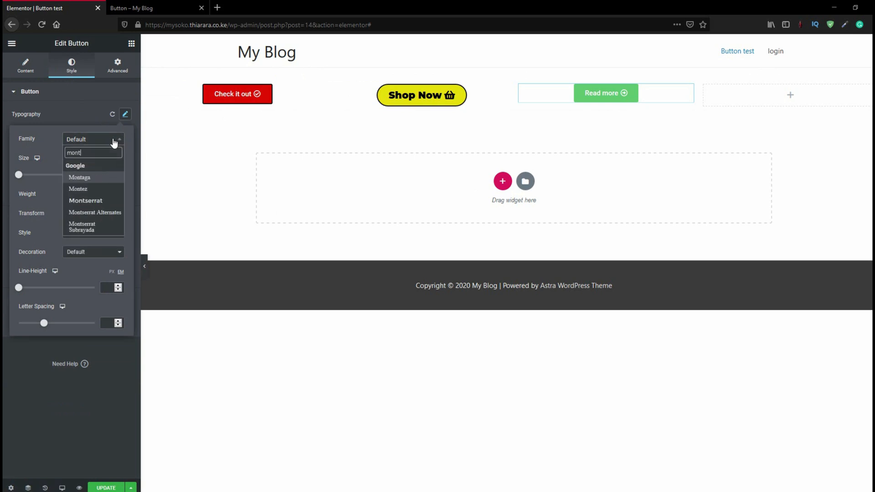
pyautogui.click(86, 201)
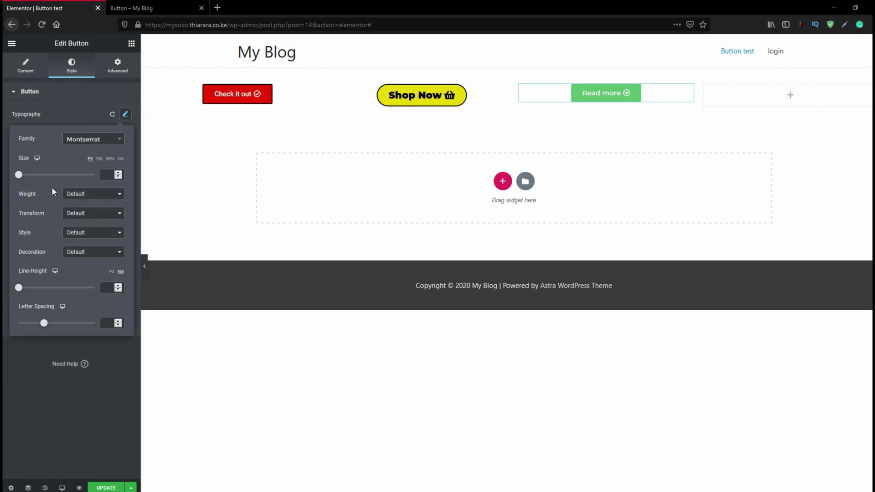
pyautogui.moveTo(19, 176); pyautogui.dragTo(26, 177)
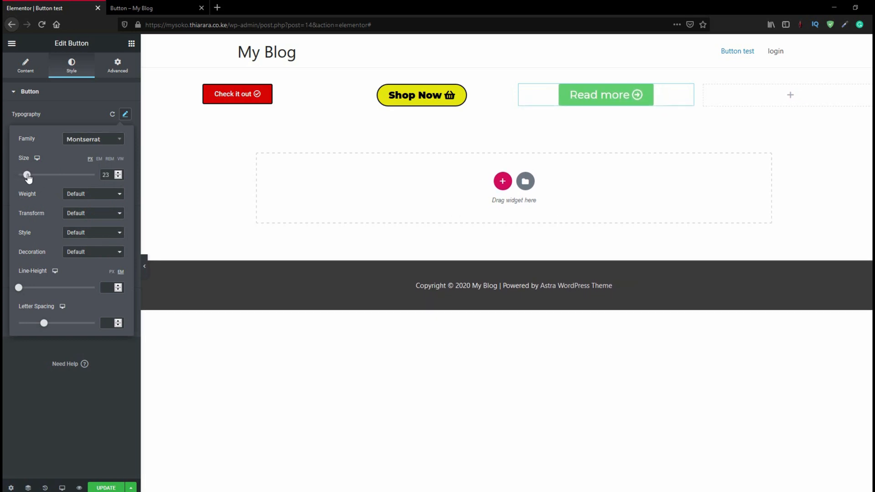
# Set the "Read more" button's text size to 19 px, its weight to 700 and its transform to Capitalize
pyautogui.click(78, 194)
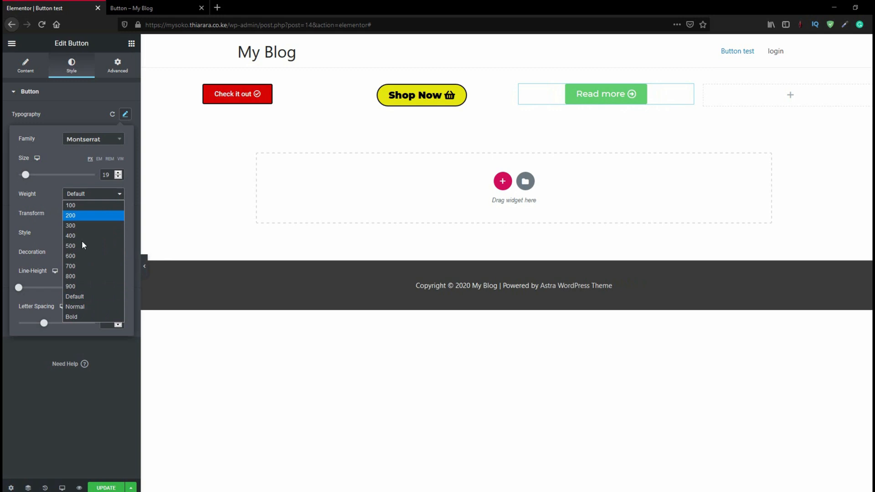
pyautogui.click(78, 266)
pyautogui.click(78, 214)
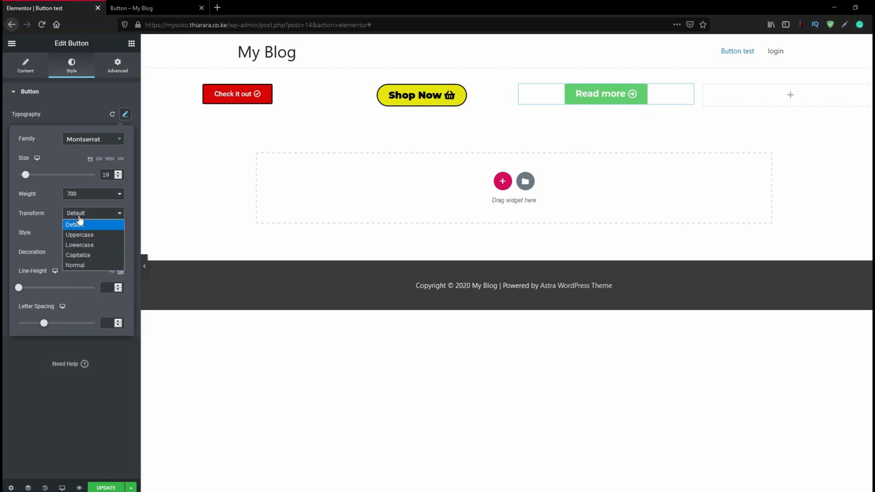
pyautogui.click(84, 254)
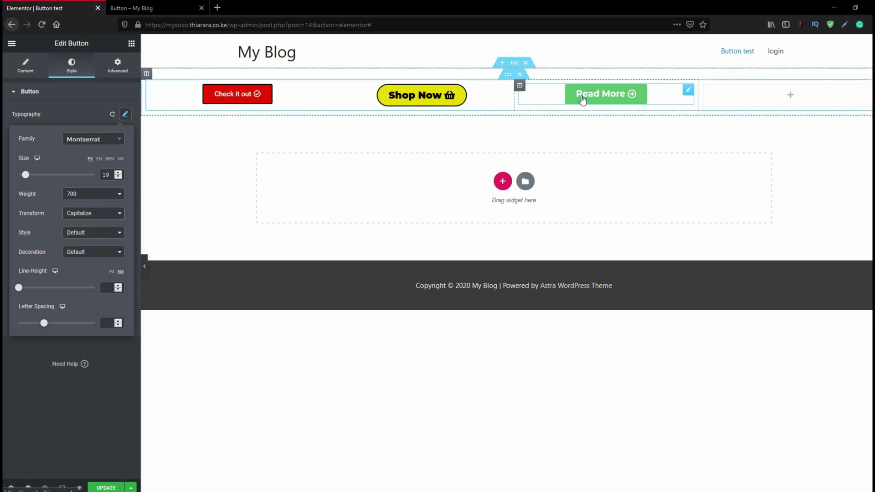
pyautogui.click(82, 254)
pyautogui.click(83, 256)
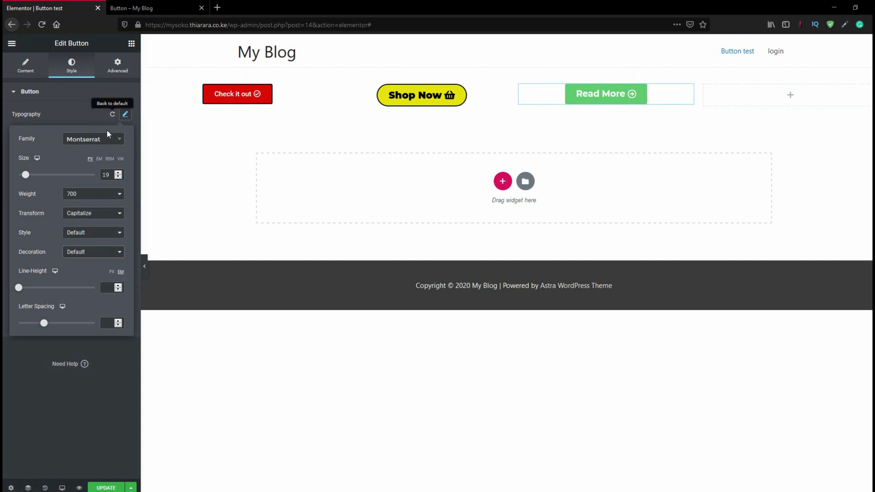
pyautogui.click(537, 93)
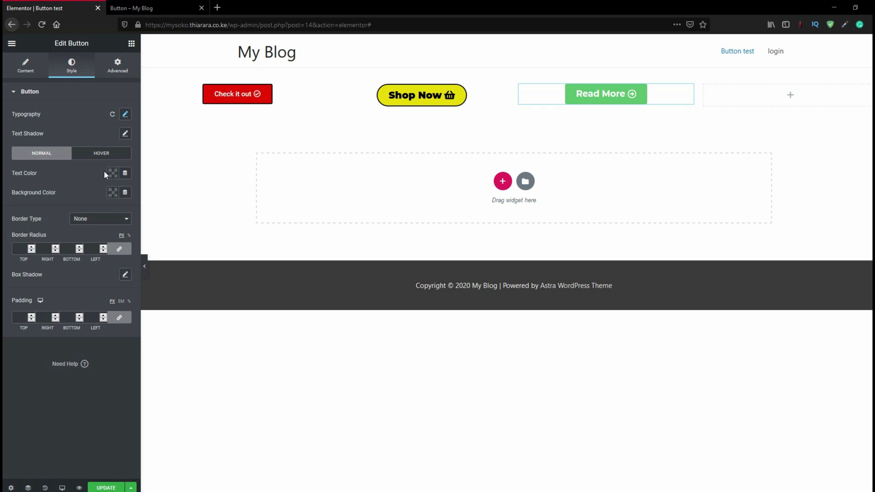
# Give the "Read More" button white text on a black background, following the finished "Button – My Blog" page
pyautogui.click(150, 8)
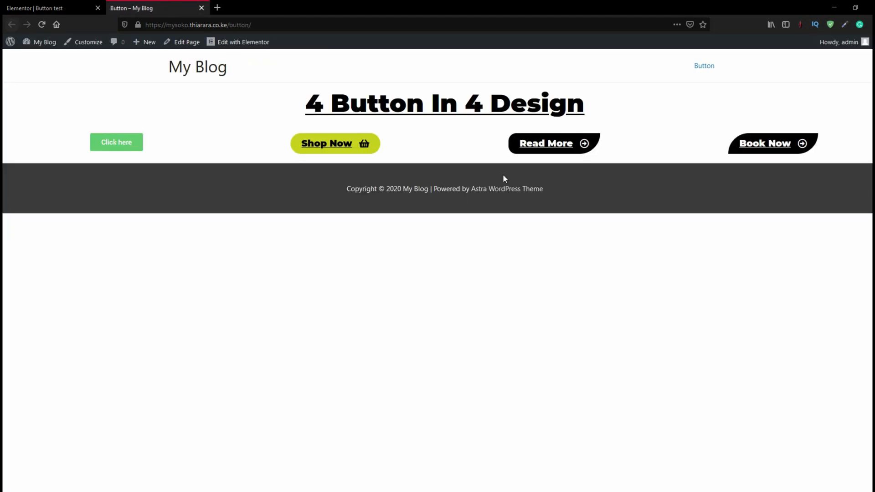
pyautogui.click(73, 8)
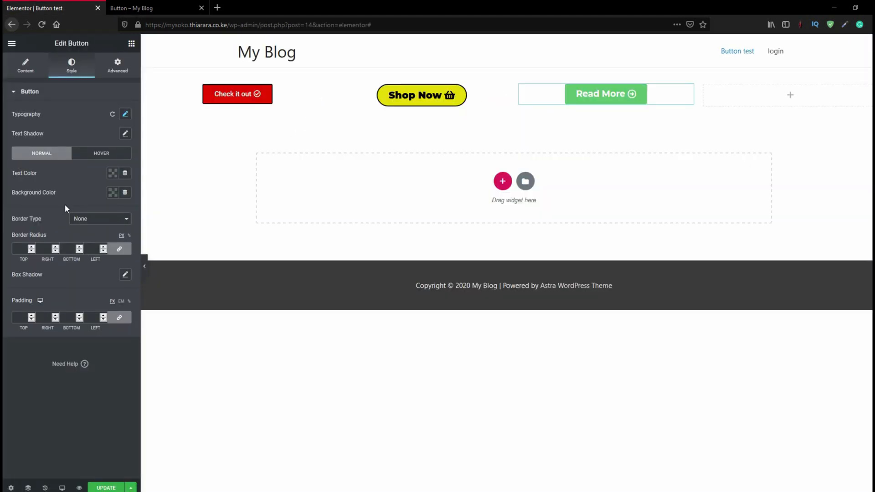
pyautogui.click(113, 173)
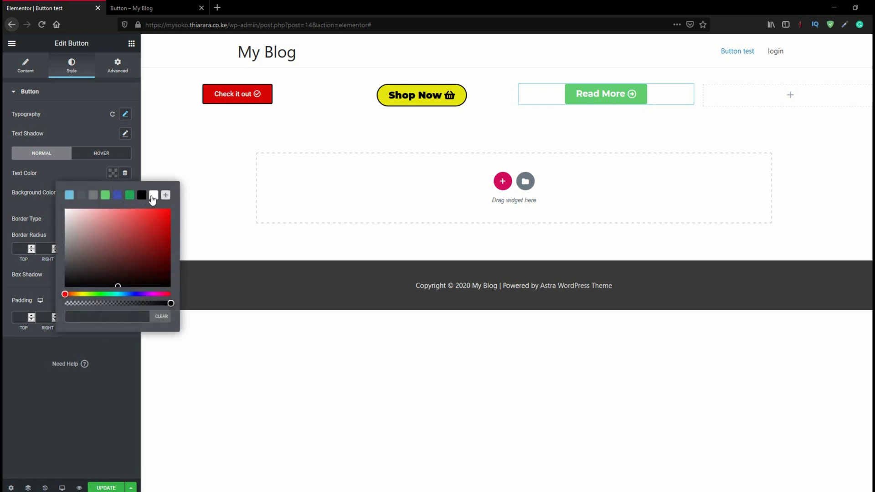
pyautogui.click(153, 195)
pyautogui.click(85, 177)
pyautogui.click(113, 193)
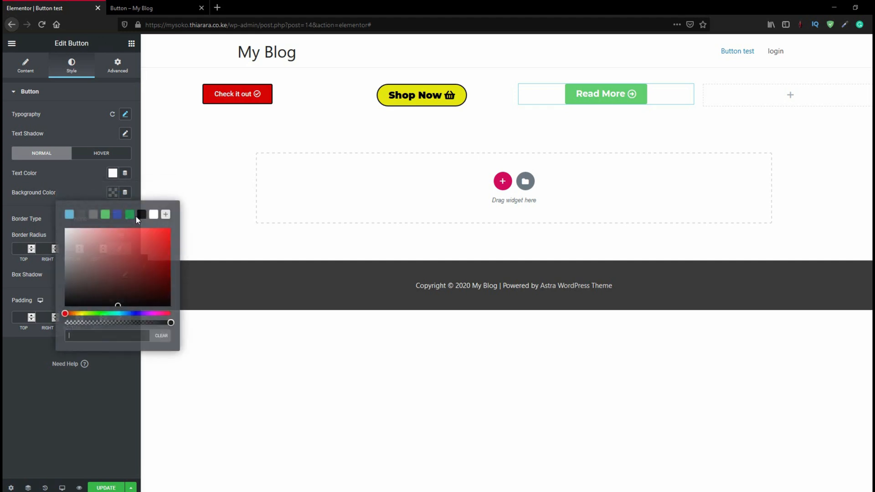
pyautogui.click(142, 215)
pyautogui.click(78, 184)
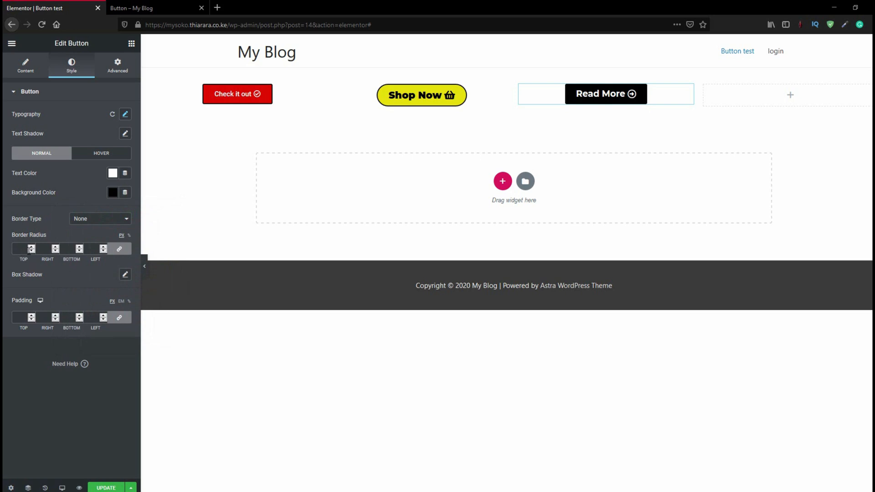
# Unlink the "Read More" button's border radius, set top 20, right 0, bottom 50 and left 20, and compare it with the reference page
pyautogui.click(119, 252)
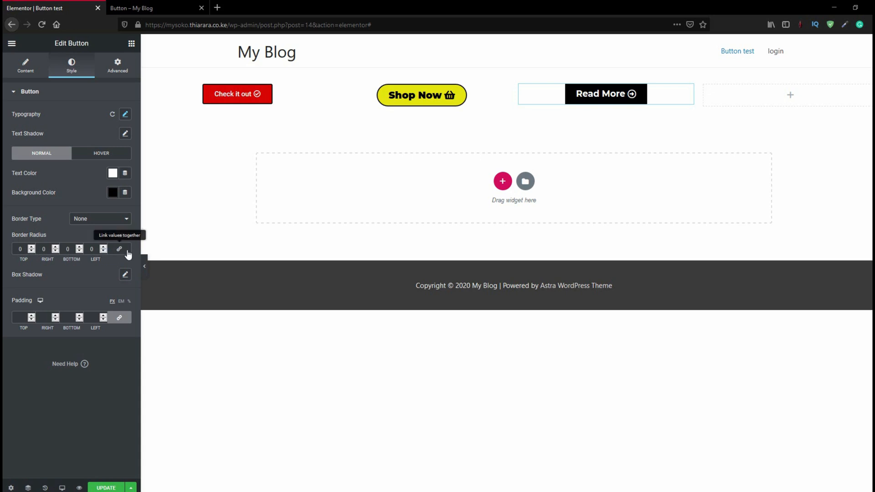
pyautogui.click(124, 252)
pyautogui.click(122, 253)
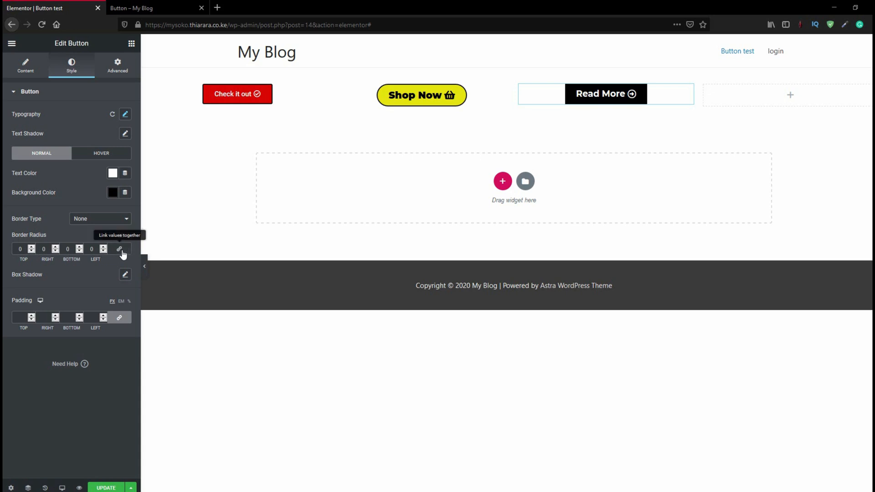
pyautogui.doubleClick(23, 249)
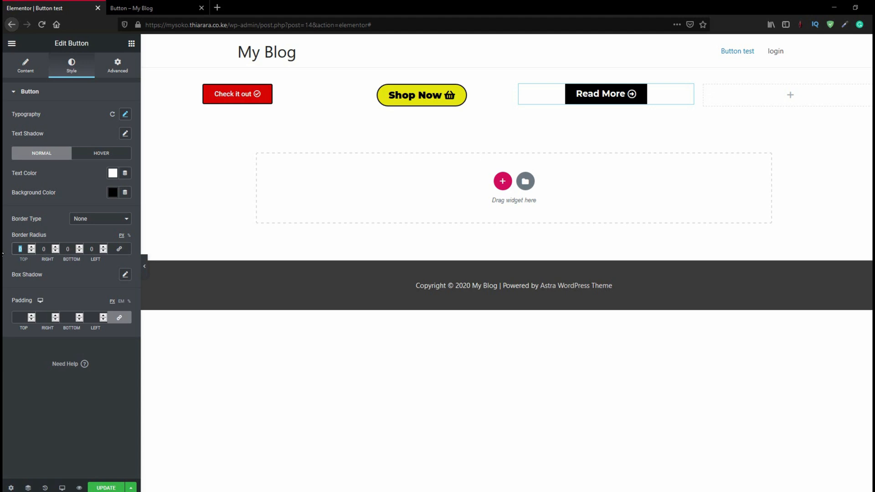
pyautogui.write('10')
pyautogui.write('0')
pyautogui.moveTo(51, 250); pyautogui.dragTo(41, 250)
pyautogui.moveTo(71, 249); pyautogui.dragTo(60, 249)
pyautogui.moveTo(71, 248); pyautogui.dragTo(53, 250)
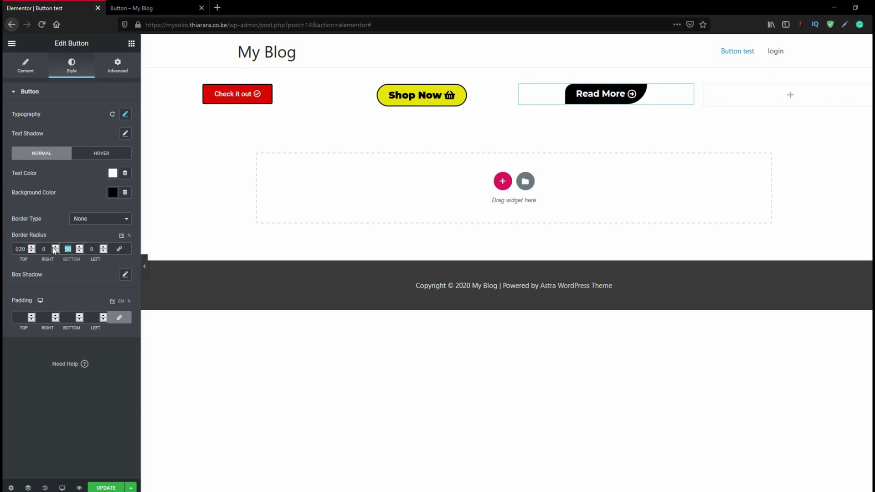
pyautogui.write('60')
pyautogui.moveTo(73, 248); pyautogui.dragTo(56, 249)
pyautogui.write('50')
pyautogui.click(91, 249)
pyautogui.write('20')
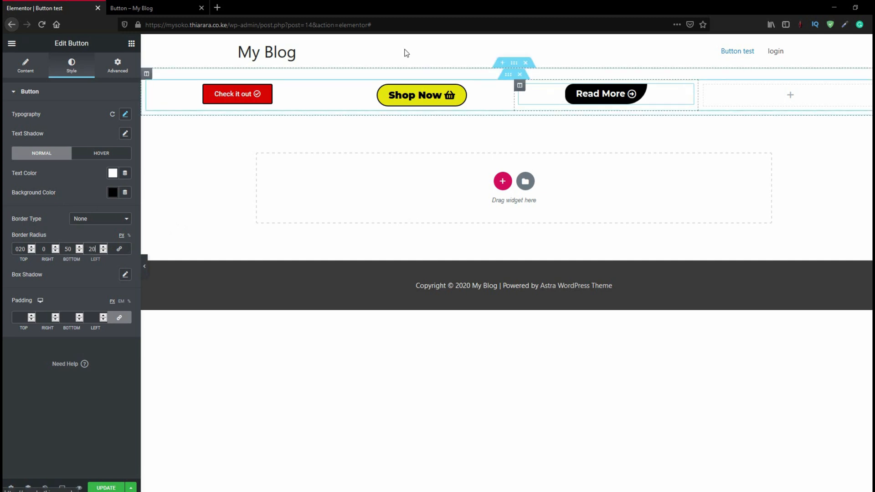
pyautogui.click(136, 8)
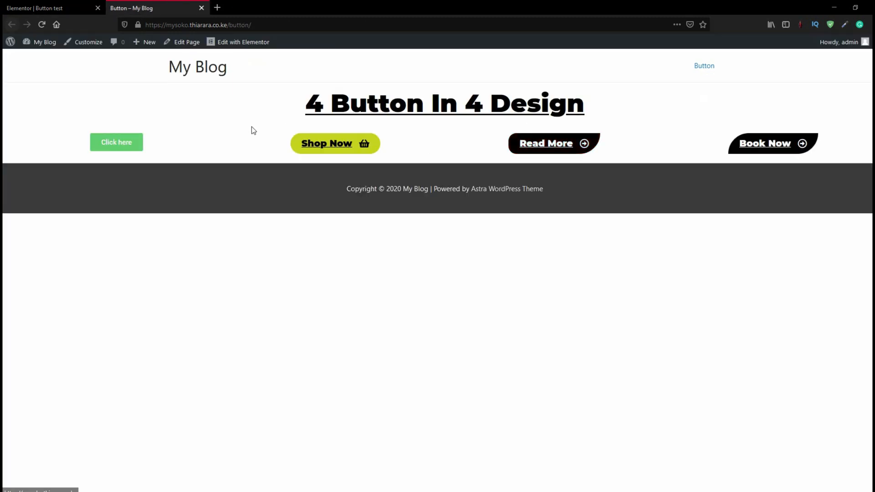
pyautogui.click(55, 9)
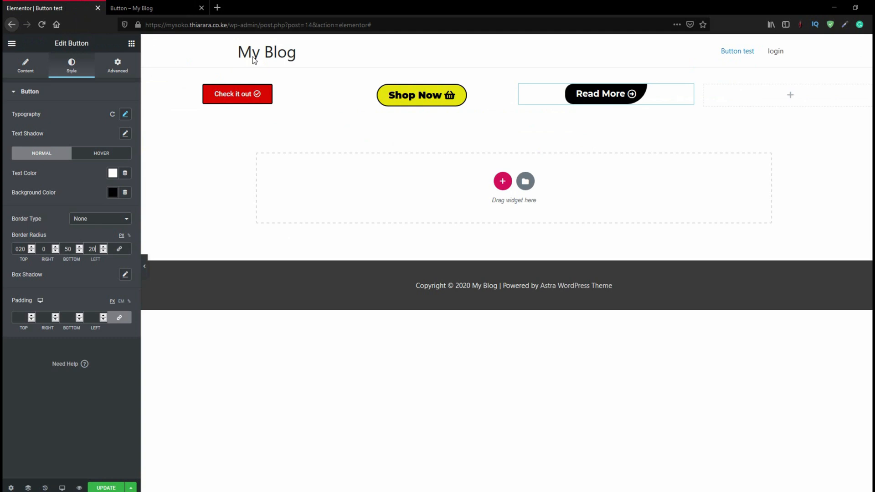
# Give the "Read More" button's normal state a dotted border with a width of 2 on all sides
pyautogui.click(96, 155)
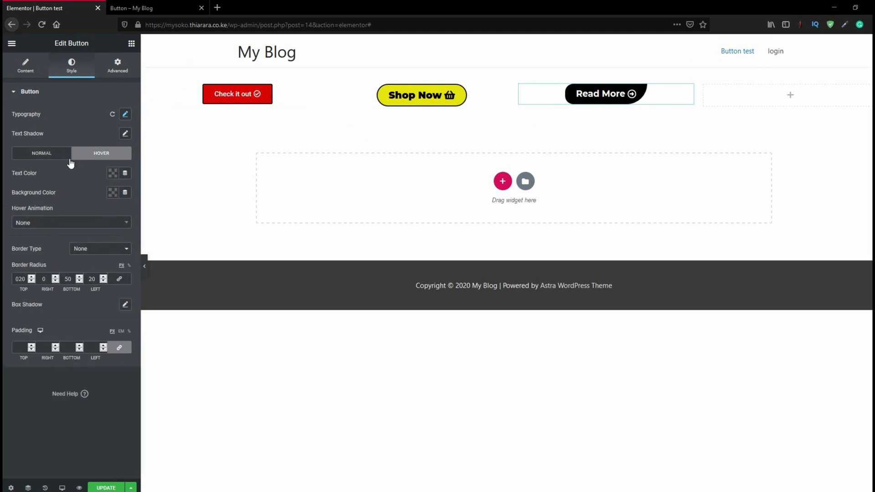
pyautogui.click(45, 155)
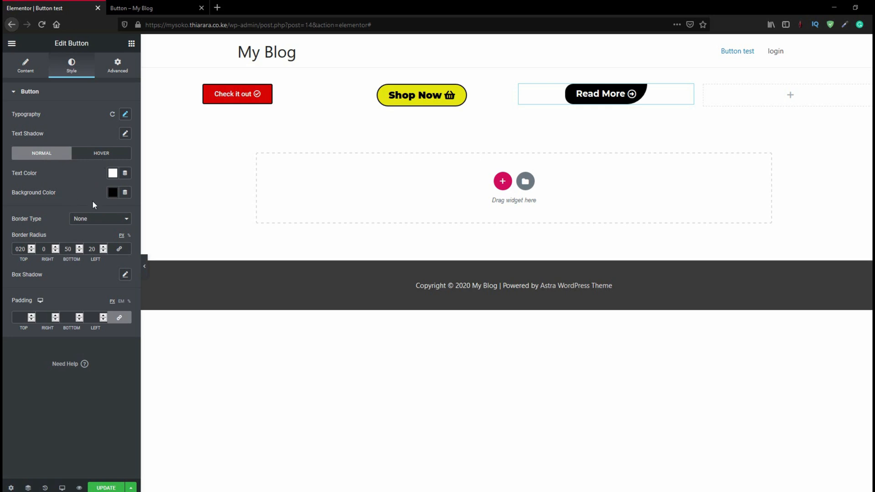
pyautogui.click(78, 219)
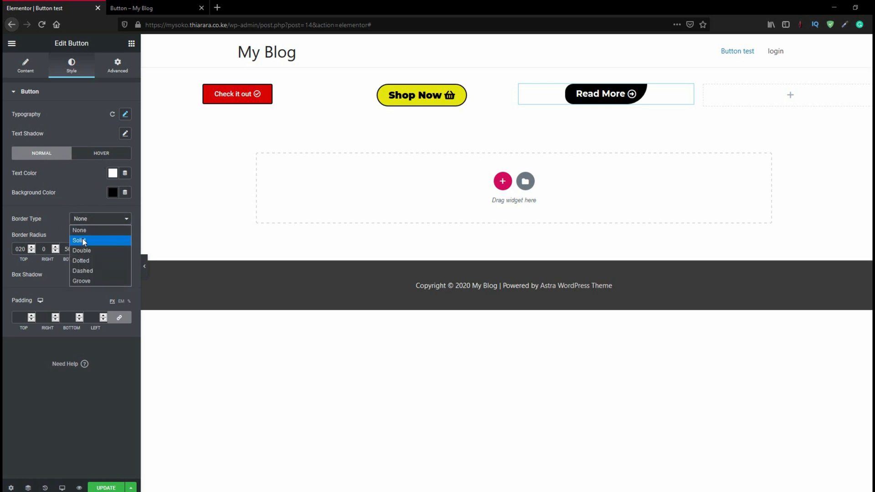
pyautogui.click(82, 237)
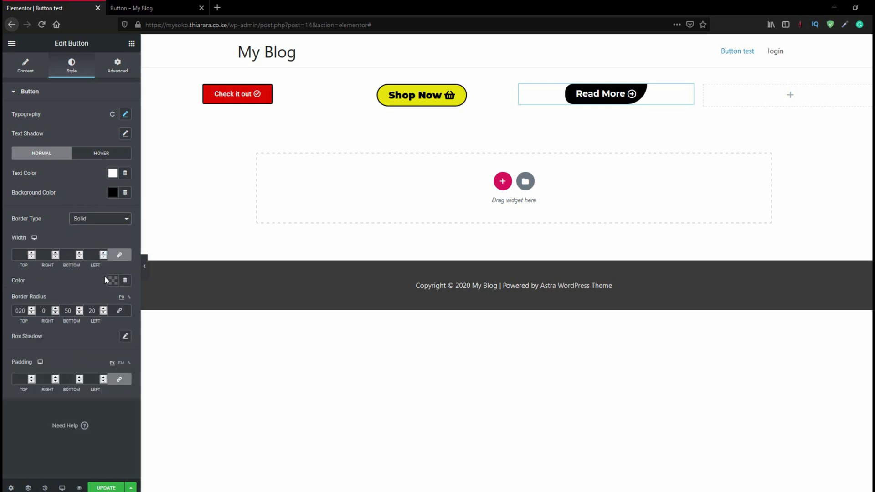
pyautogui.click(90, 219)
pyautogui.click(82, 251)
pyautogui.click(97, 219)
pyautogui.click(86, 260)
pyautogui.write('2')
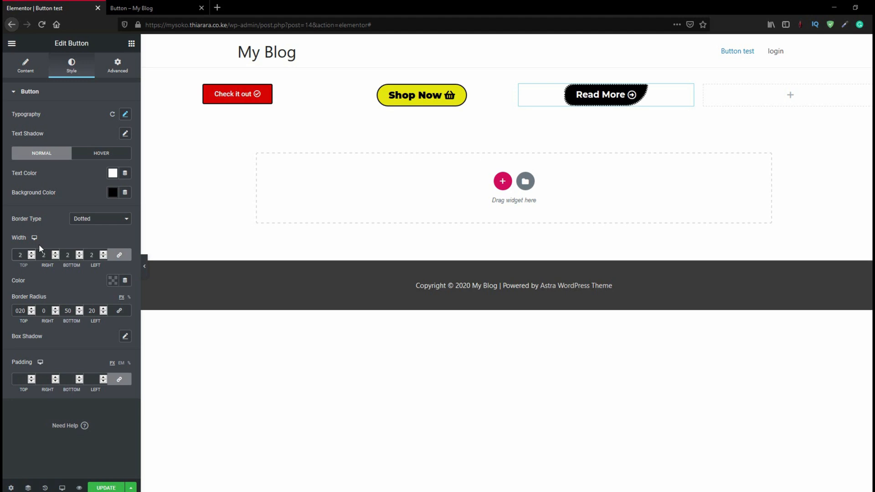
# Set the "Read More" button's border color to yellow #EFF022
pyautogui.click(112, 281)
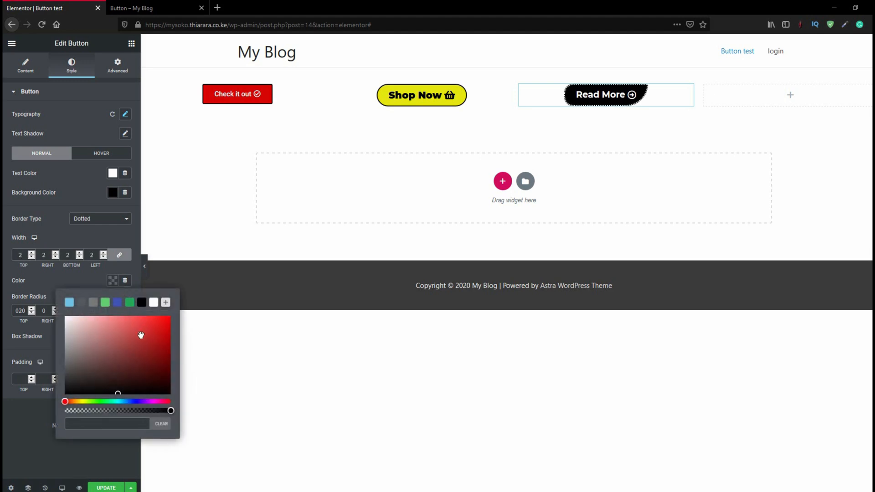
pyautogui.click(155, 321)
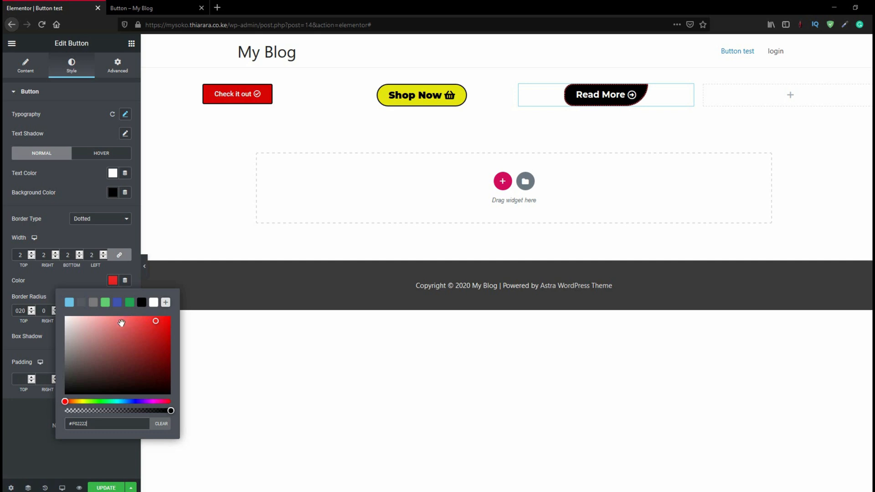
pyautogui.moveTo(77, 402); pyautogui.dragTo(82, 401)
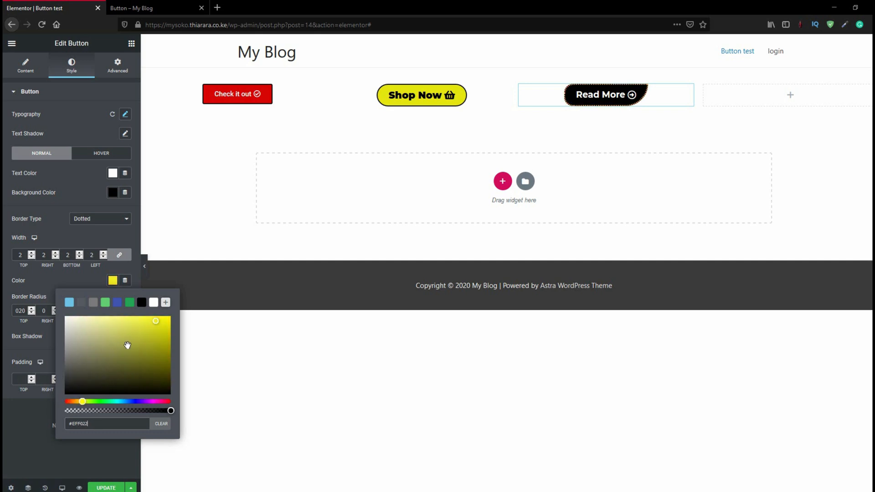
pyautogui.click(96, 239)
# Set the "Read More" button's hover state to black text on a red #E90000 background and preview it
pyautogui.click(99, 153)
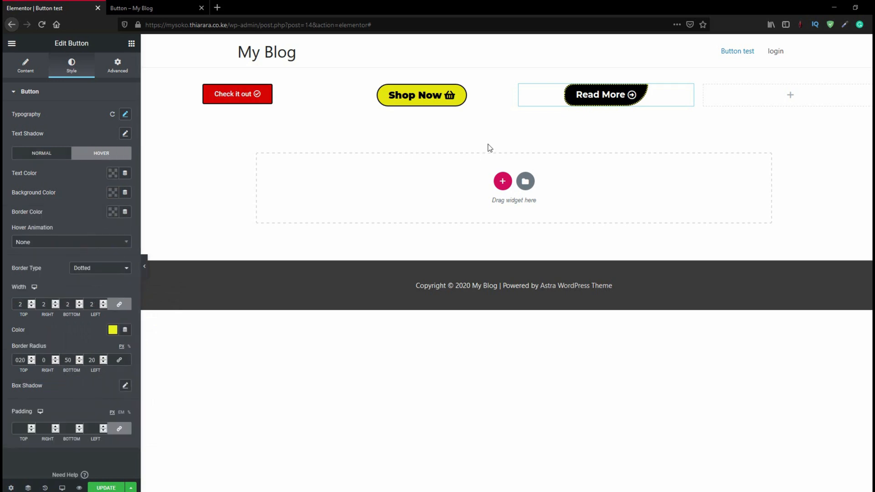
pyautogui.click(112, 173)
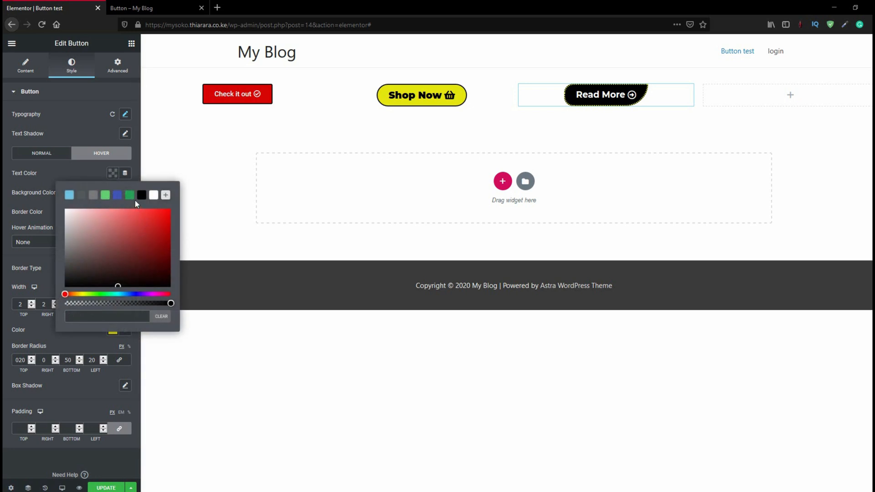
pyautogui.click(153, 195)
pyautogui.click(141, 195)
pyautogui.click(103, 176)
pyautogui.click(113, 192)
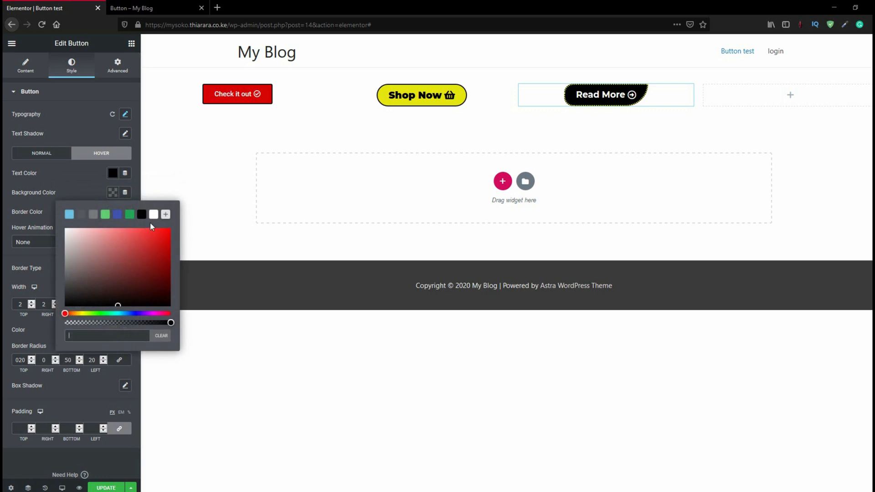
pyautogui.click(169, 236)
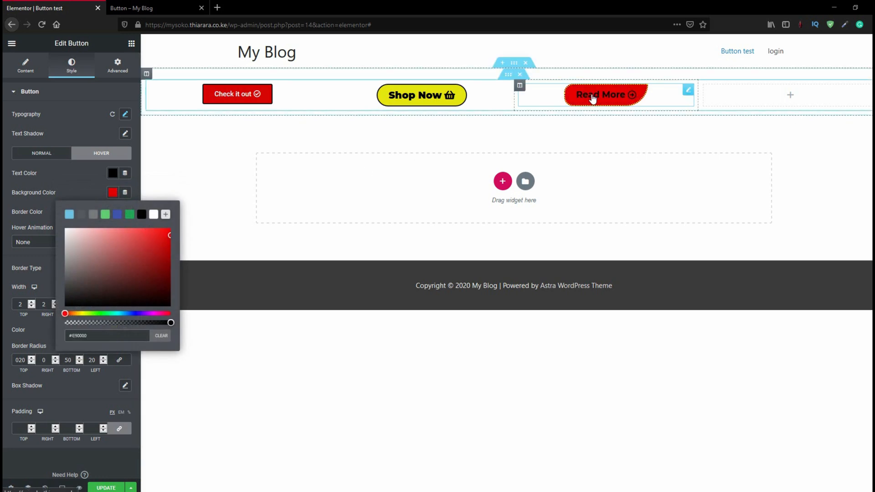
pyautogui.click(69, 176)
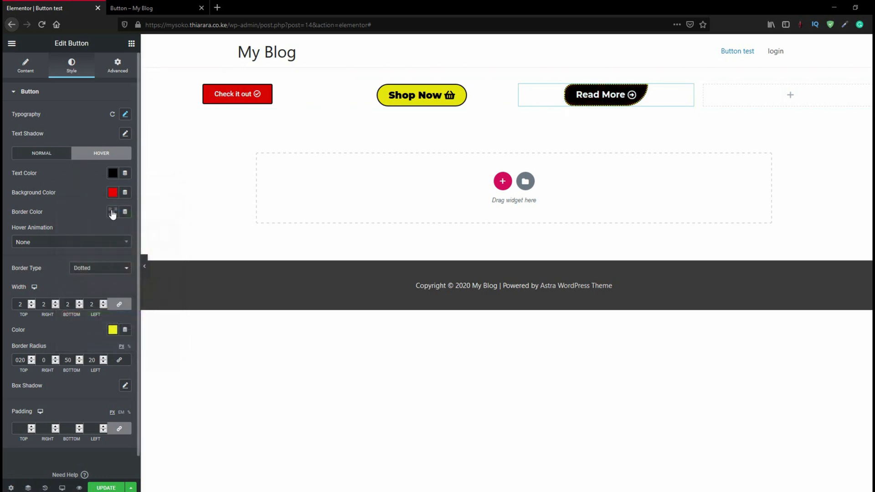
# Set the "Read More" button's hover border color to light blue #9AD3EC and preview it
pyautogui.click(112, 213)
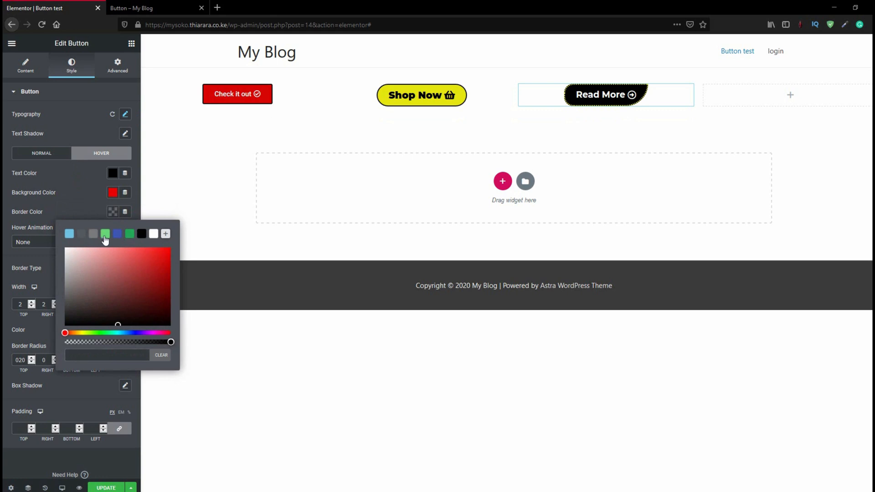
pyautogui.click(105, 234)
pyautogui.click(69, 234)
pyautogui.moveTo(124, 264); pyautogui.dragTo(101, 253)
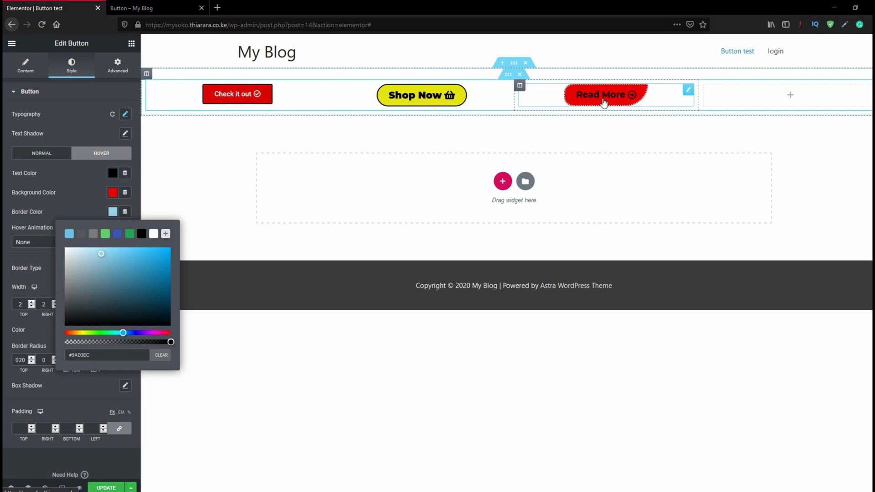
# Check the four-button reference page and add a Button widget to the empty fourth column
pyautogui.click(155, 9)
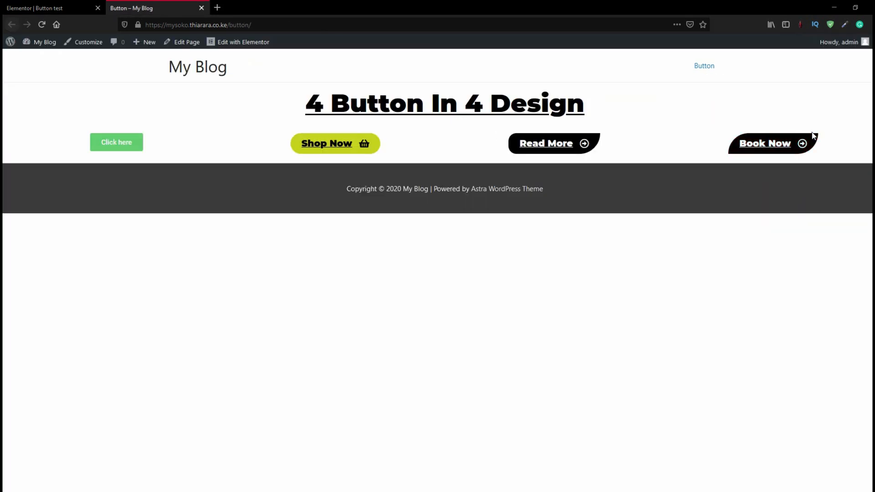
pyautogui.click(34, 7)
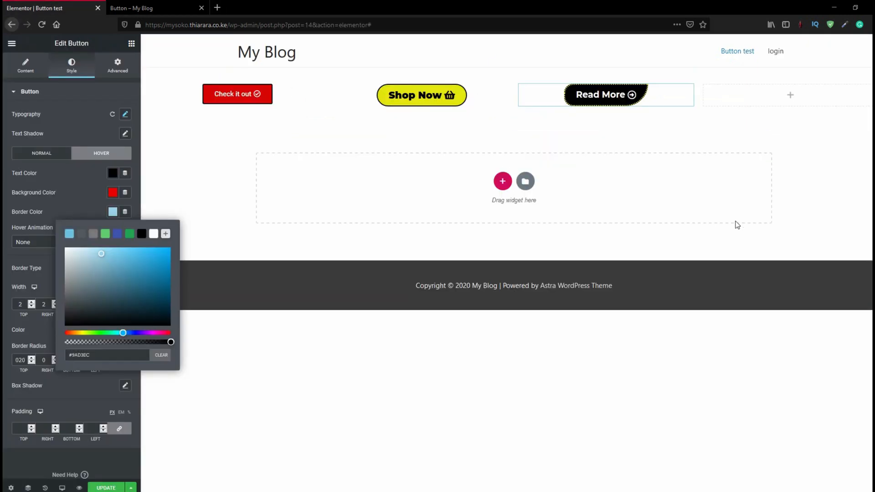
pyautogui.click(131, 44)
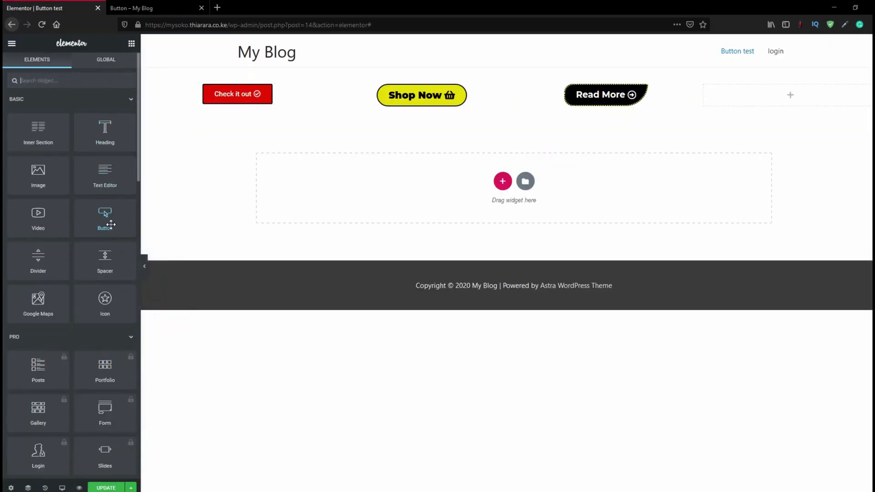
pyautogui.moveTo(106, 219); pyautogui.dragTo(743, 94)
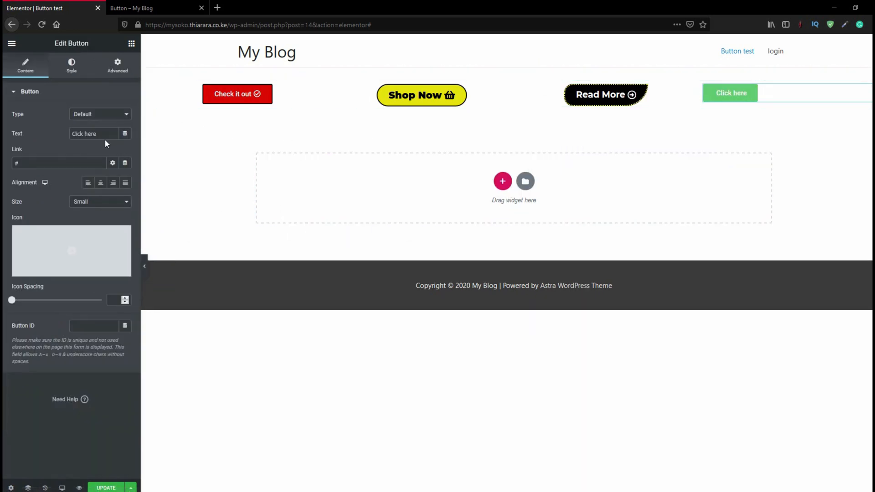
# Check the fourth button on the reference page and set the new button's text to "Book now"
pyautogui.moveTo(101, 134); pyautogui.dragTo(63, 133)
pyautogui.click(173, 6)
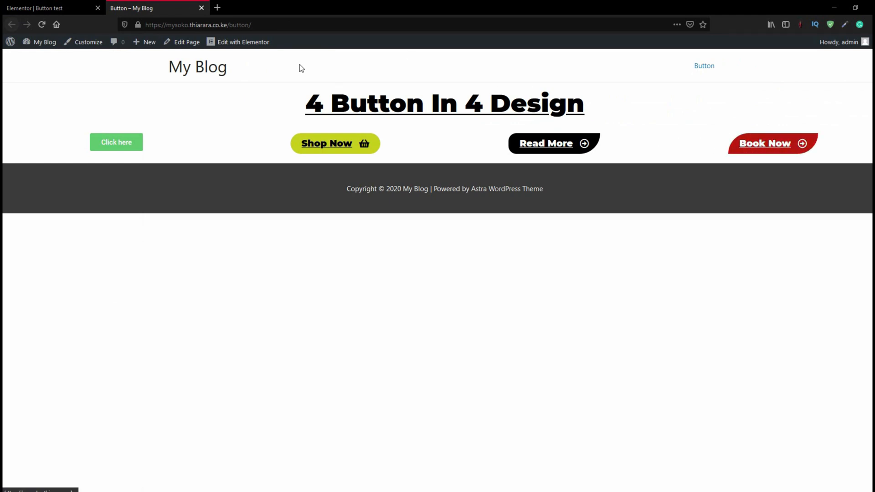
pyautogui.click(66, 5)
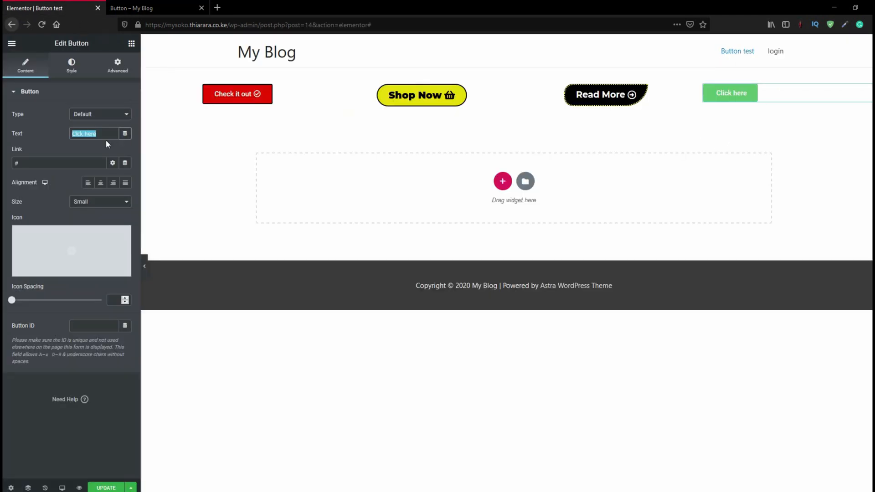
pyautogui.write('Book')
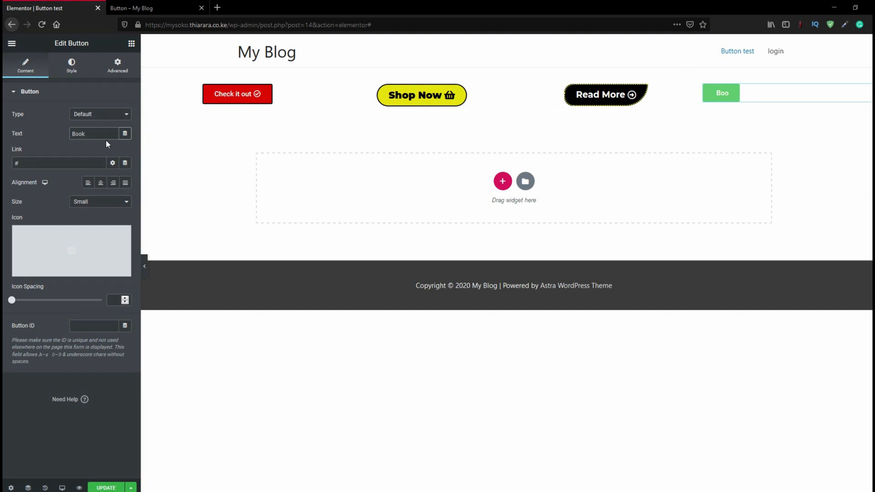
pyautogui.write(' now')
pyautogui.click(55, 163)
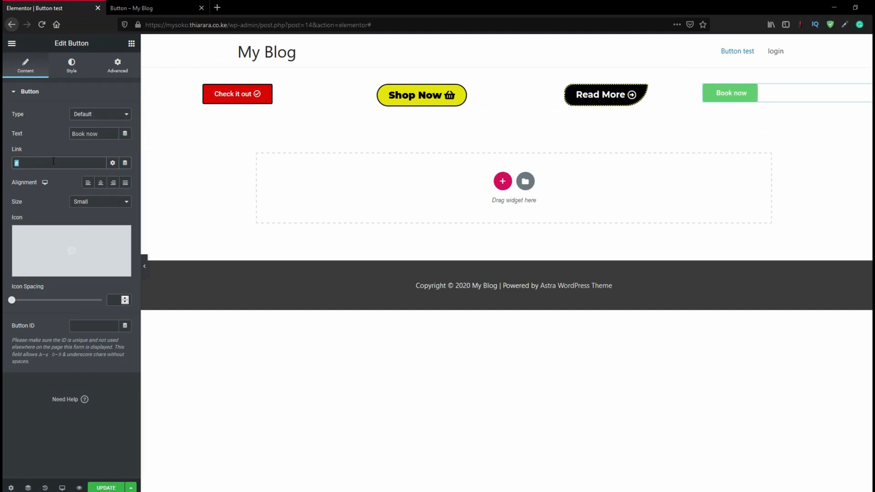
pyautogui.moveTo(226, 25); pyautogui.dragTo(148, 26)
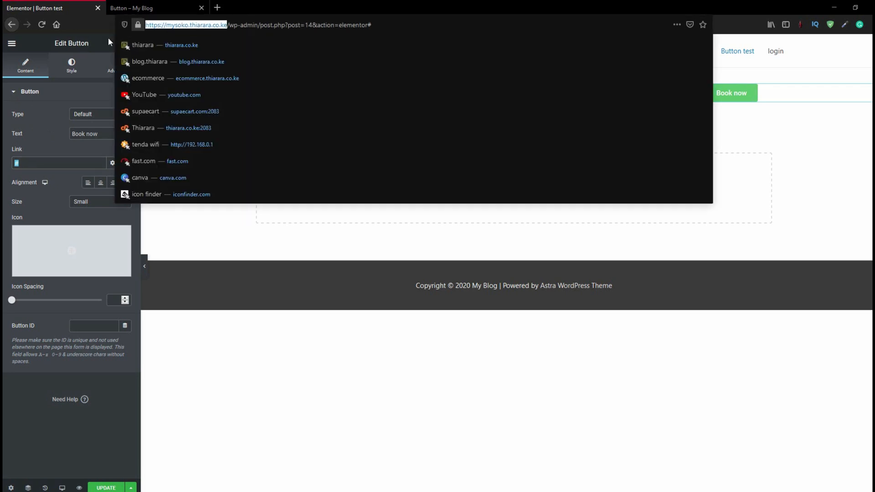
pyautogui.click(35, 163)
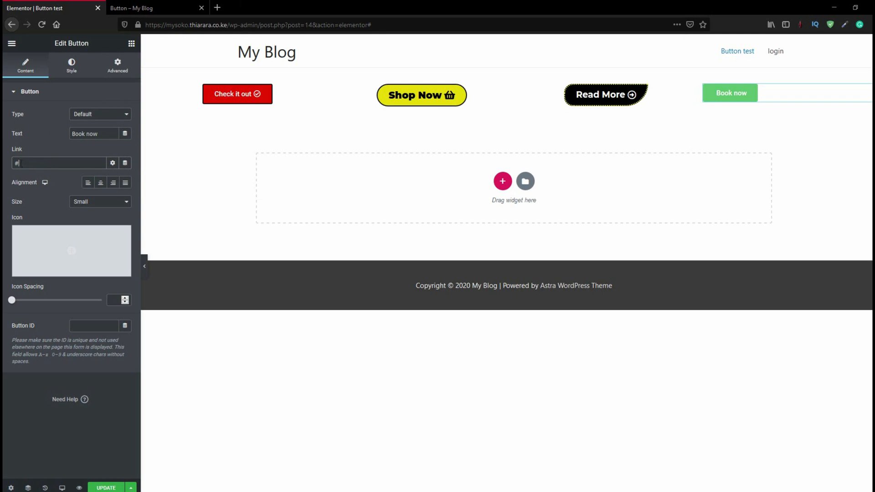
pyautogui.write('https://mysoko.thiarara.co.ke')
pyautogui.click(100, 183)
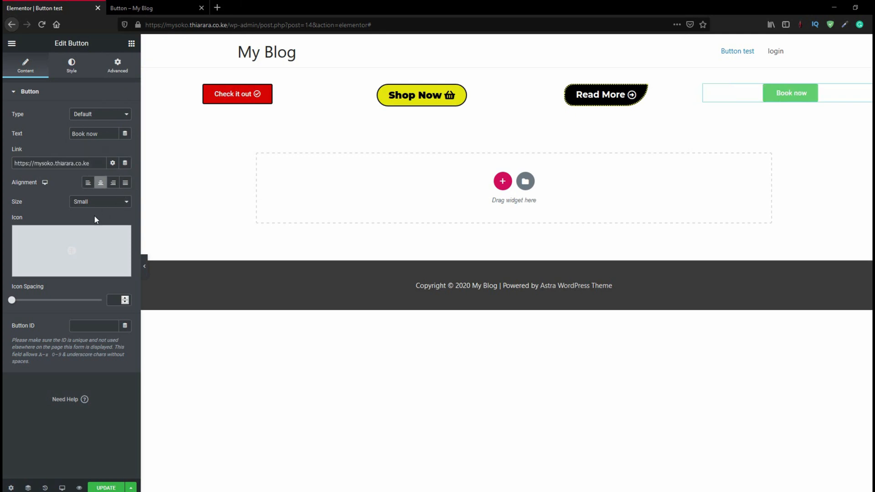
# Search the icon library for "book", insert the book icon with a plus sign, and position it after the "Book now" text
pyautogui.click(87, 239)
pyautogui.click(395, 126)
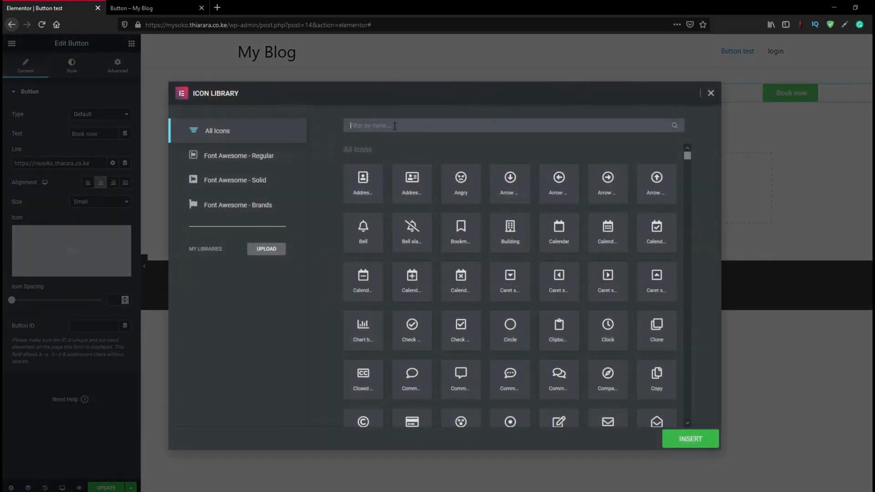
pyautogui.write('book')
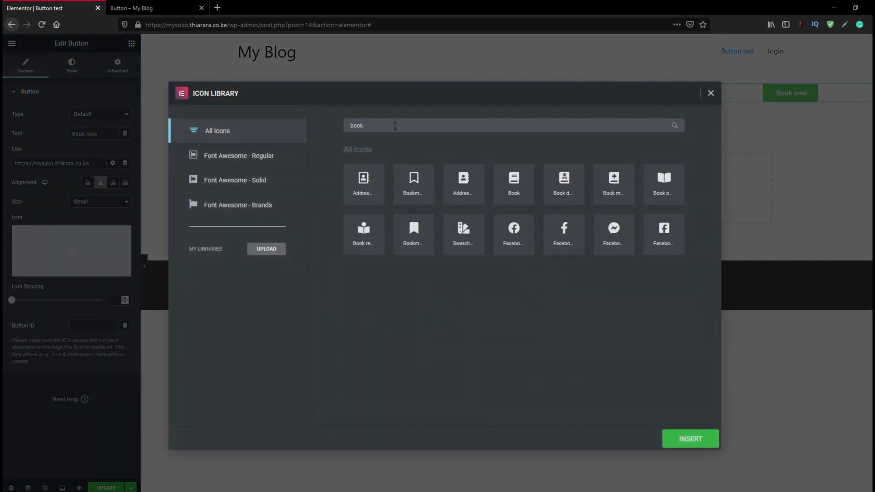
pyautogui.click(612, 187)
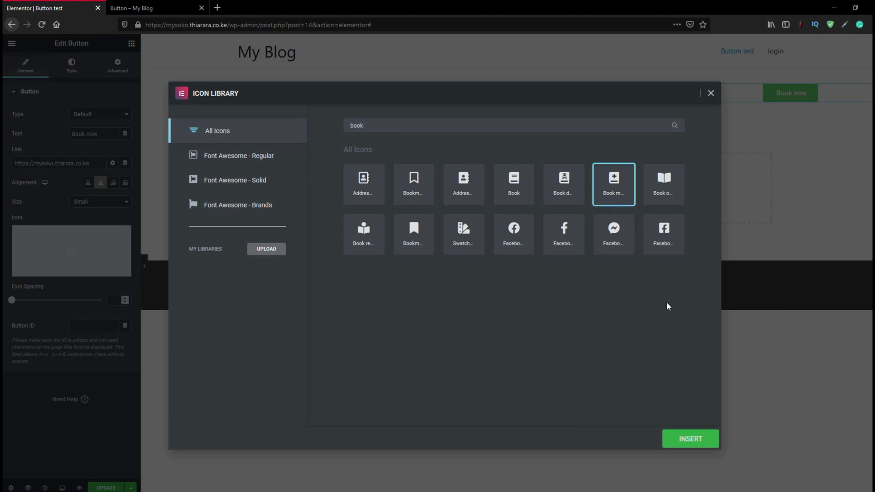
pyautogui.click(684, 441)
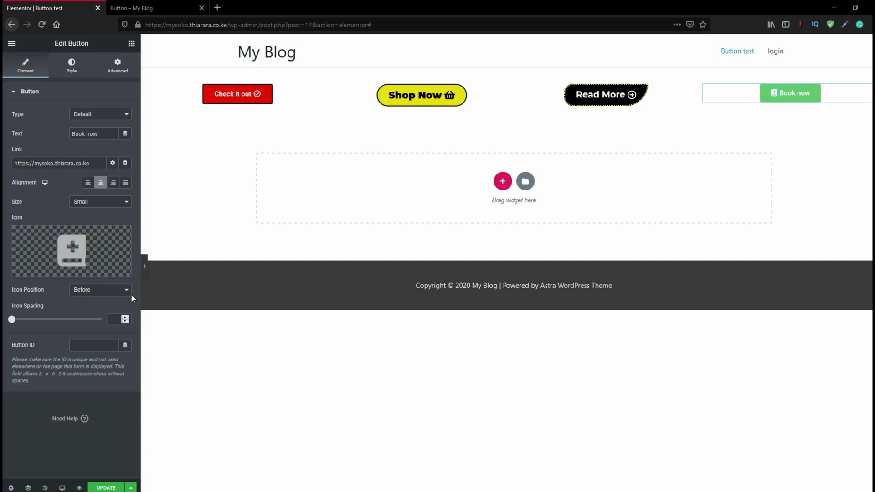
pyautogui.click(93, 289)
pyautogui.click(98, 312)
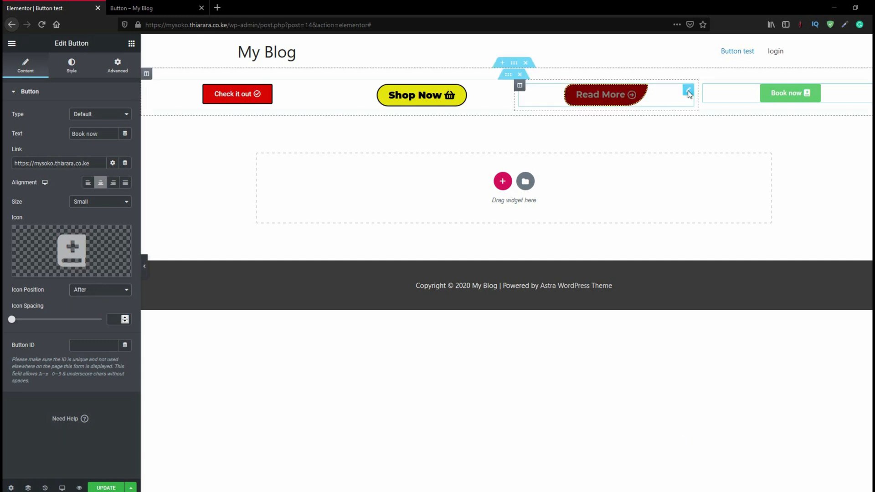
# Set the "Book now" button's font family to Montserrat
pyautogui.click(118, 68)
pyautogui.click(68, 73)
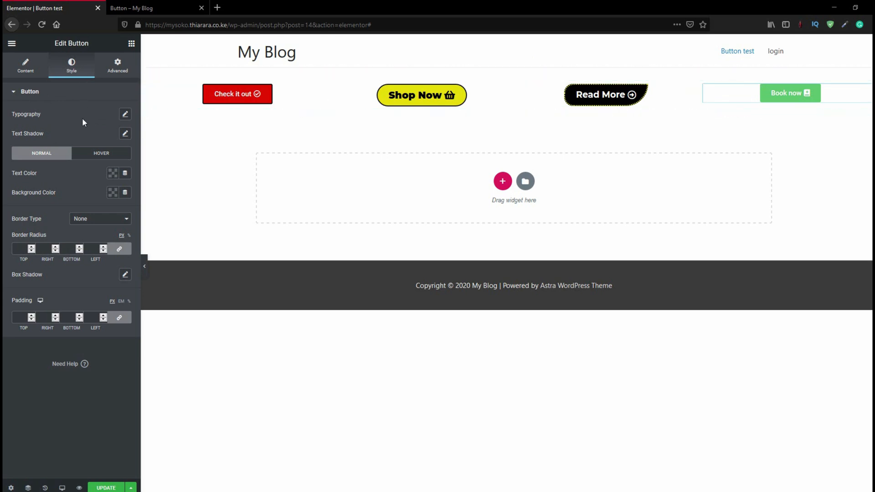
pyautogui.click(125, 115)
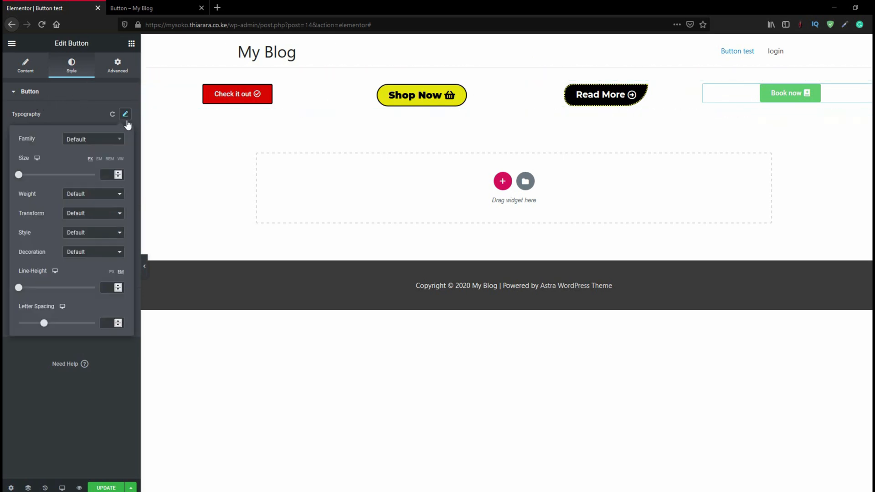
pyautogui.click(91, 139)
pyautogui.write('M')
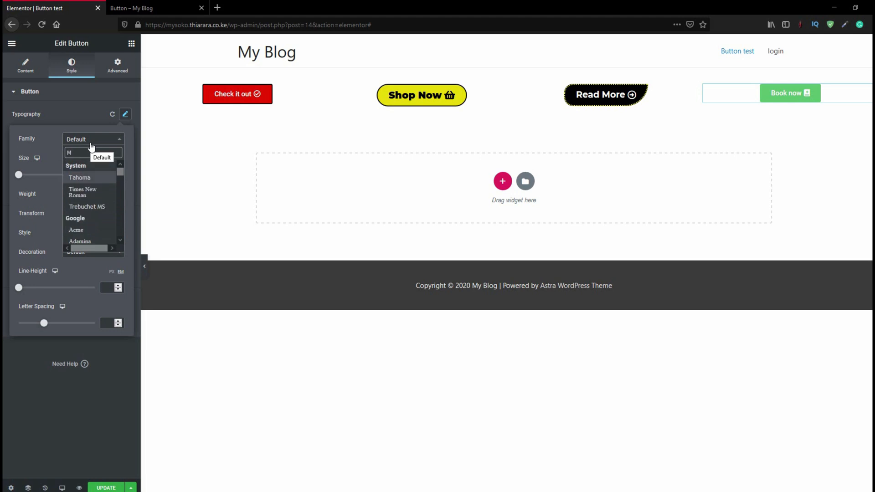
pyautogui.write('ont')
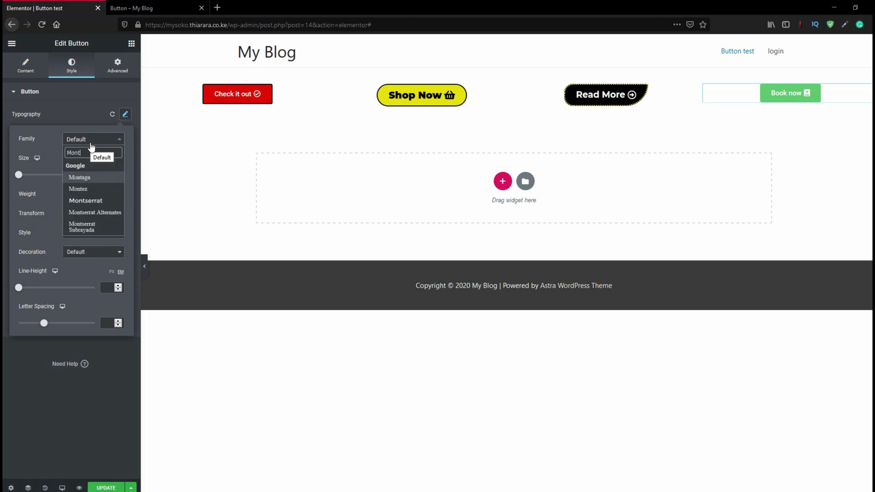
pyautogui.click(85, 200)
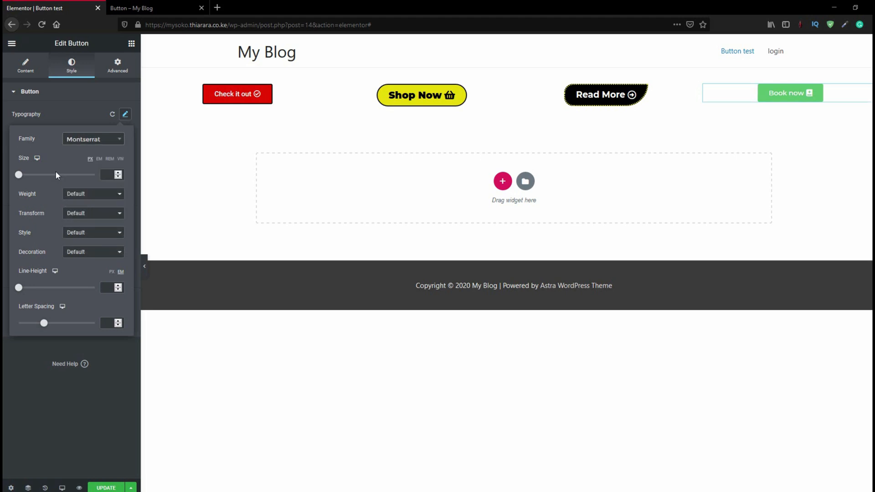
# Set the "Book now" button's typography to size 24 px, weight 700 and the Capitalize transform
pyautogui.moveTo(18, 174); pyautogui.dragTo(29, 177)
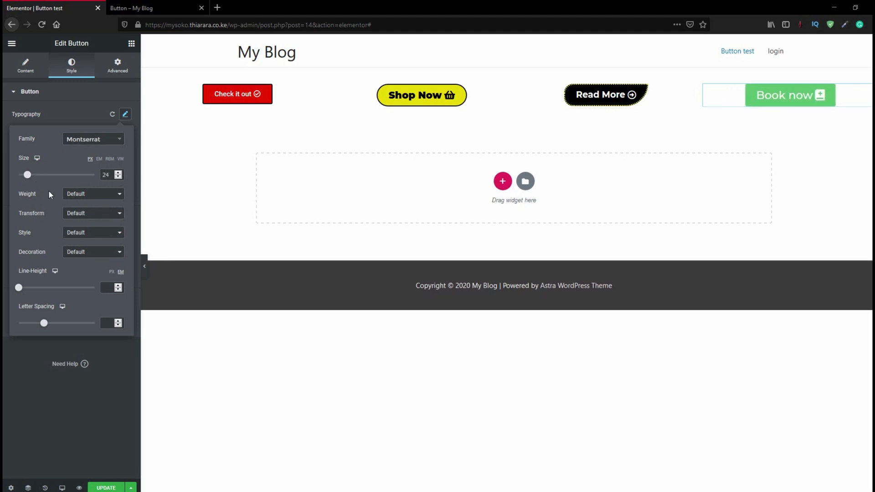
pyautogui.click(82, 201)
pyautogui.click(76, 265)
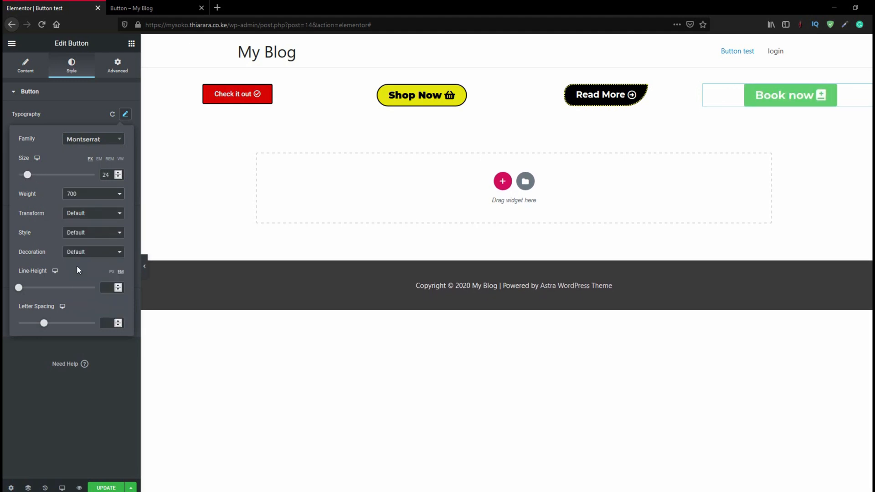
pyautogui.click(97, 214)
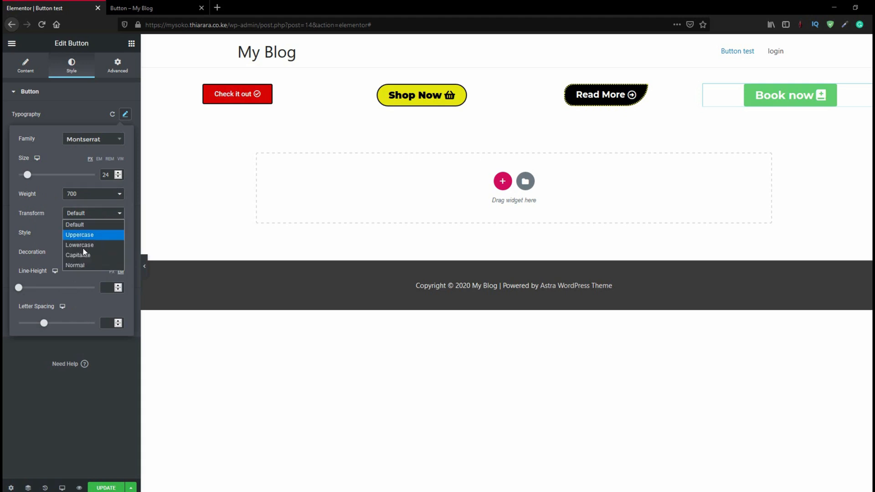
pyautogui.click(82, 257)
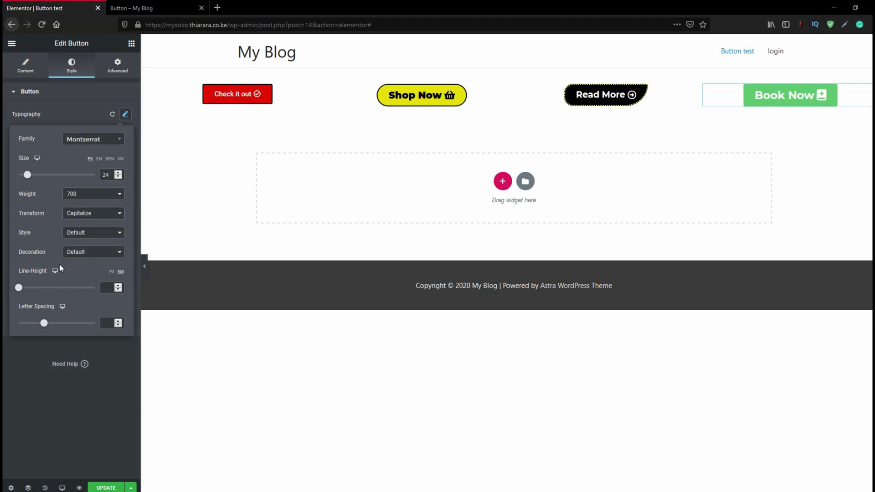
pyautogui.click(71, 117)
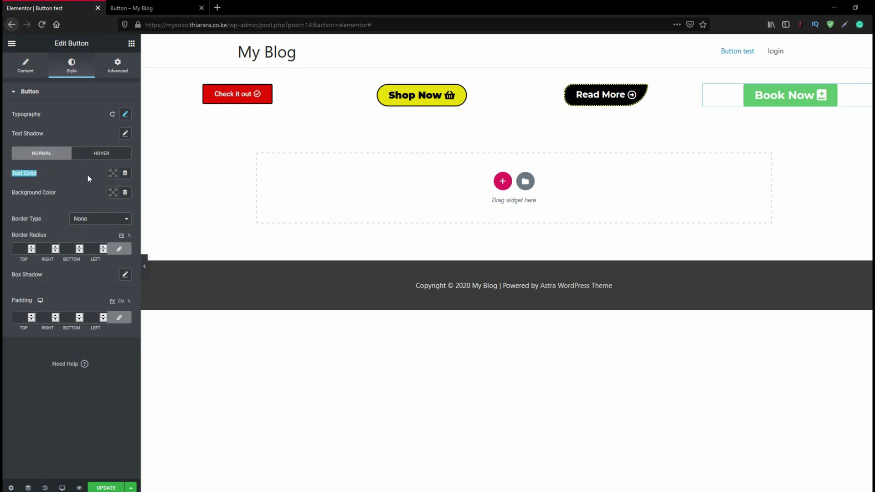
# Set the "Book Now" button's normal text color to black
pyautogui.click(114, 191)
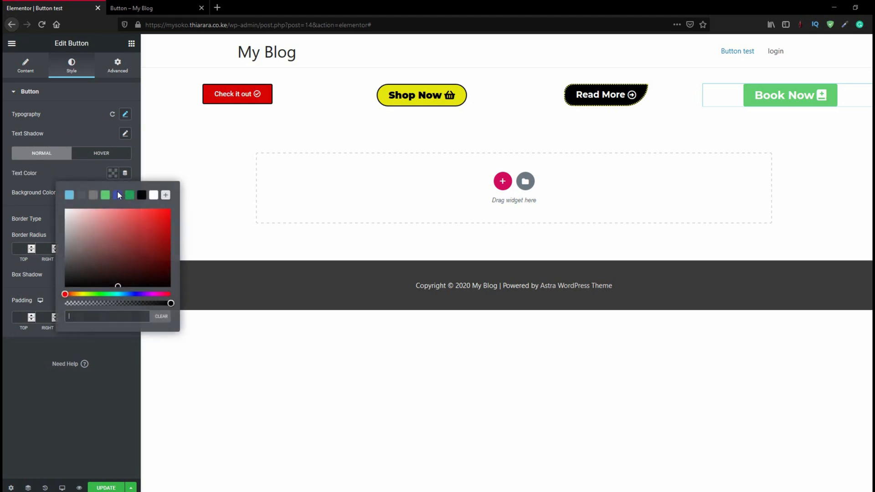
pyautogui.click(142, 196)
pyautogui.click(91, 169)
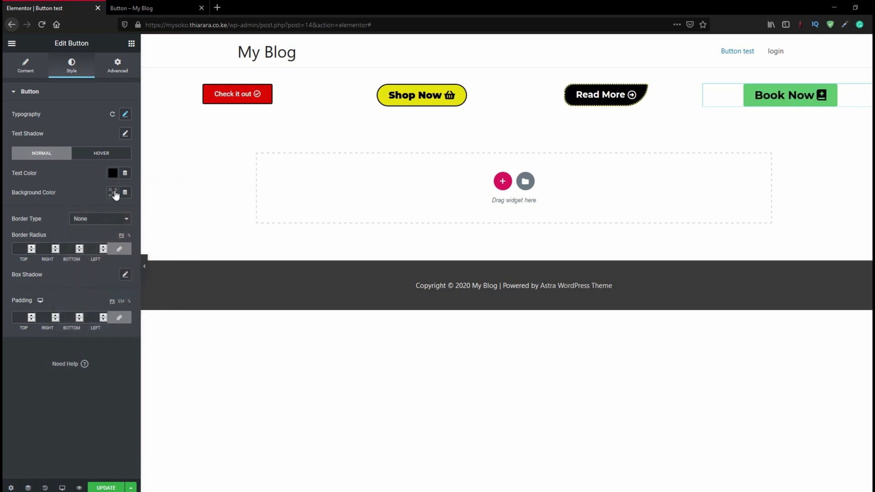
# Try a red #C90F0F background color on the "Book Now" button's normal state
pyautogui.click(113, 192)
pyautogui.click(162, 245)
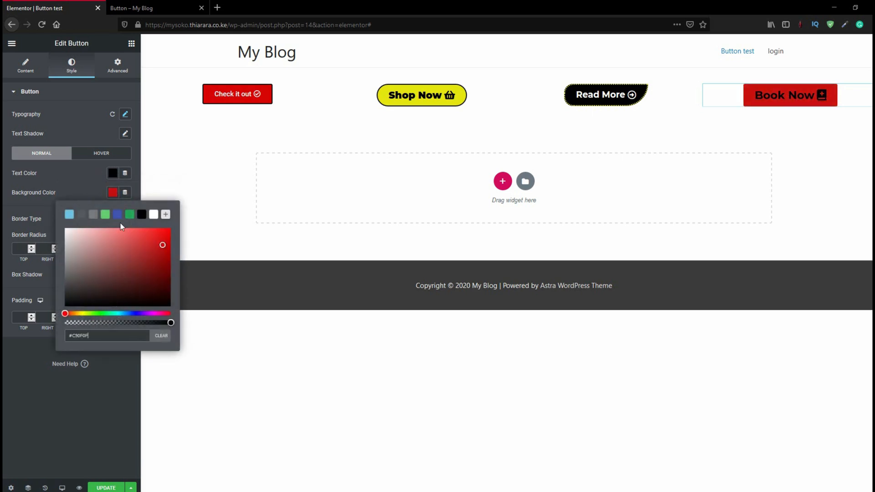
pyautogui.click(79, 182)
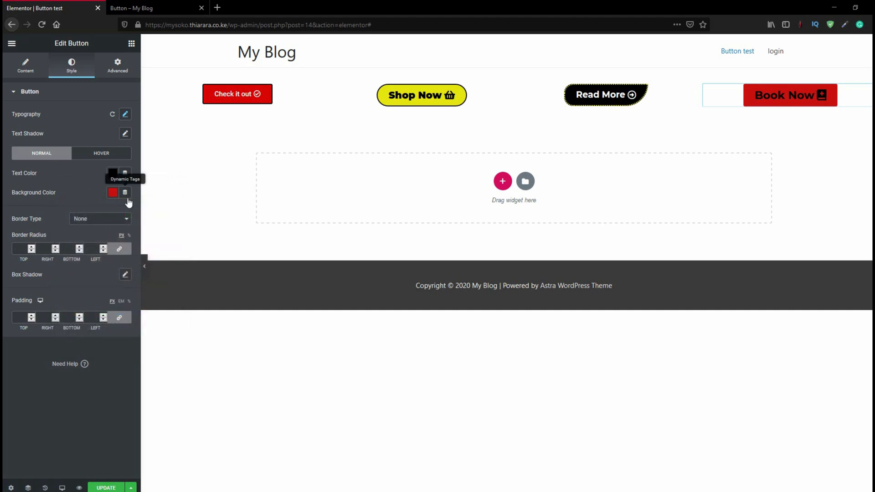
# Set the "Book Now" button's normal background color to light blue #6EC1E4
pyautogui.click(112, 192)
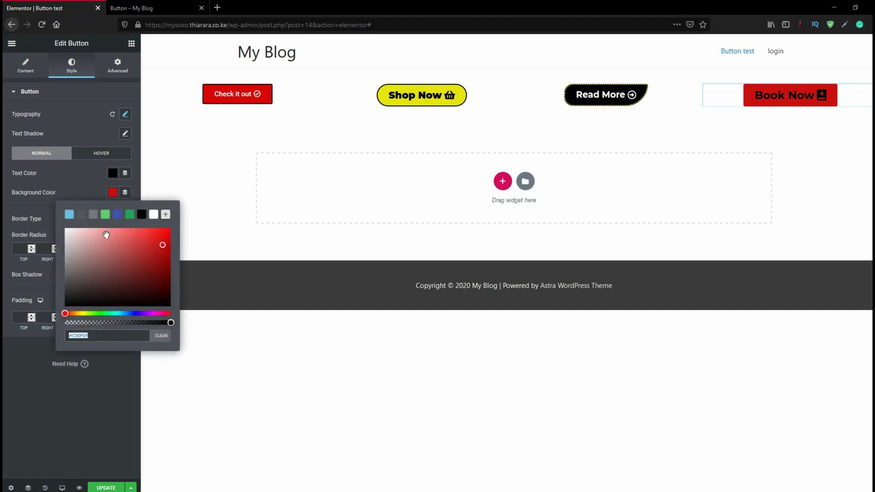
pyautogui.click(69, 214)
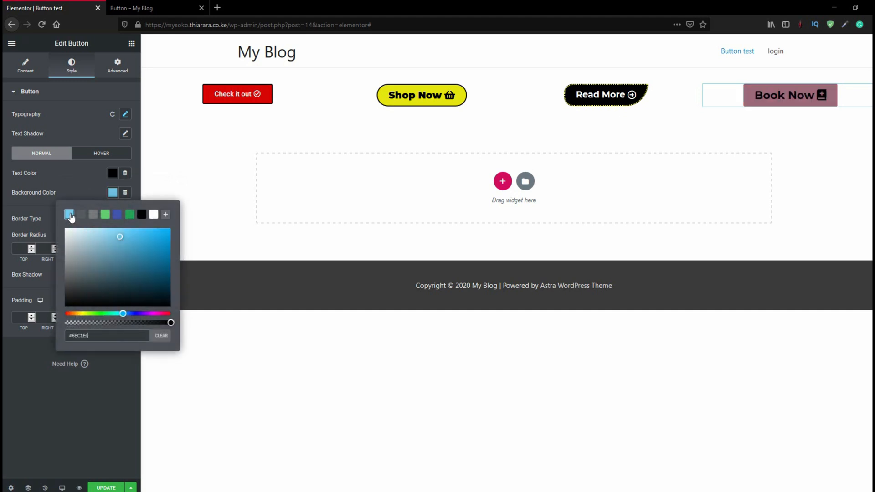
pyautogui.click(72, 185)
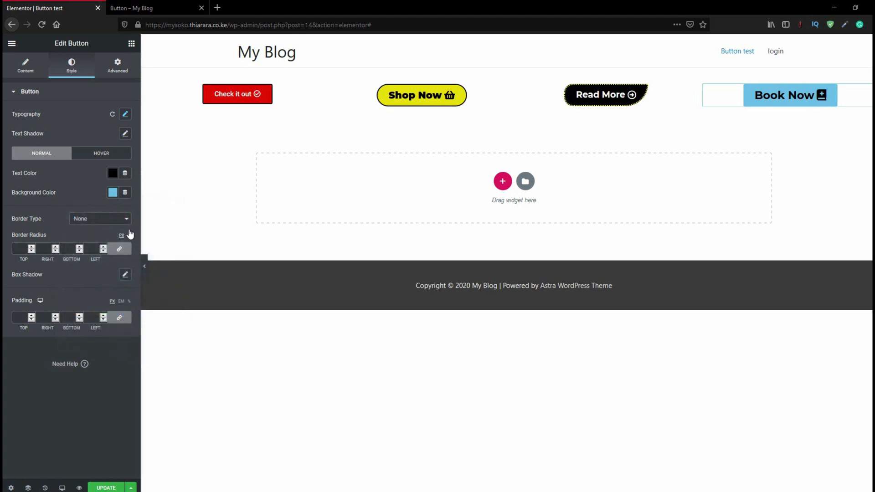
# Give the "Book Now" button a dashed red border 2 px wide on all sides
pyautogui.click(82, 223)
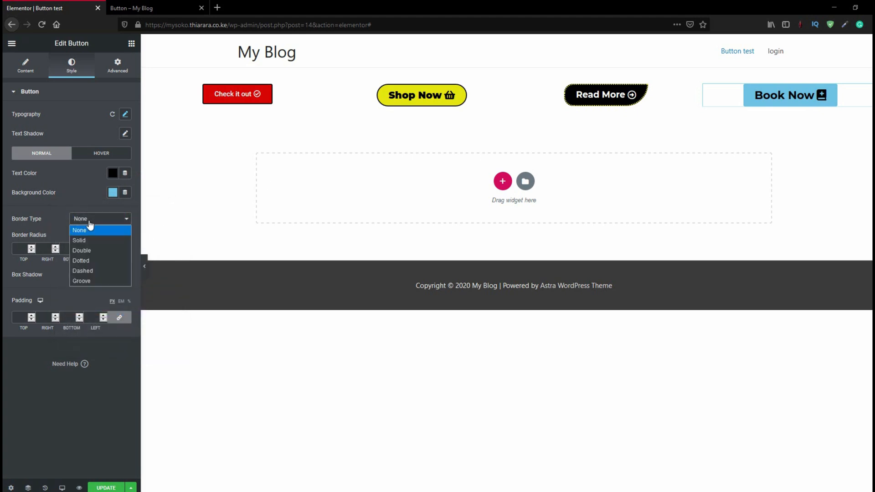
pyautogui.click(91, 270)
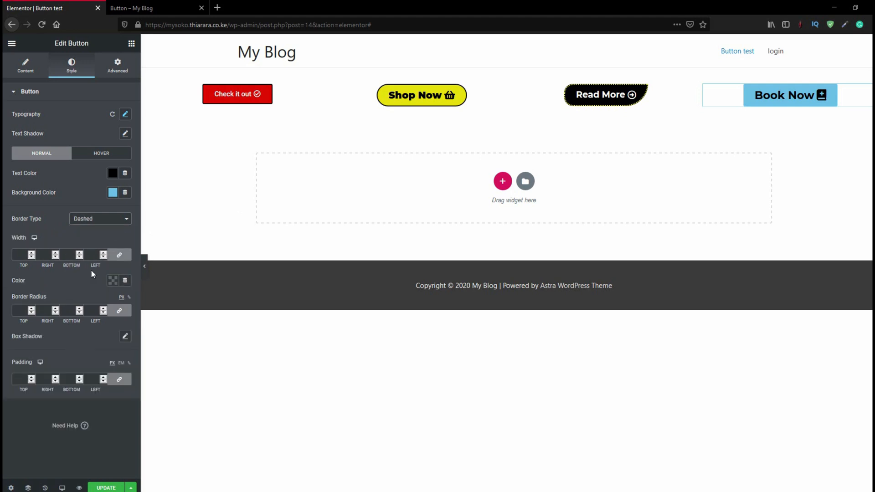
pyautogui.click(25, 255)
pyautogui.write('2')
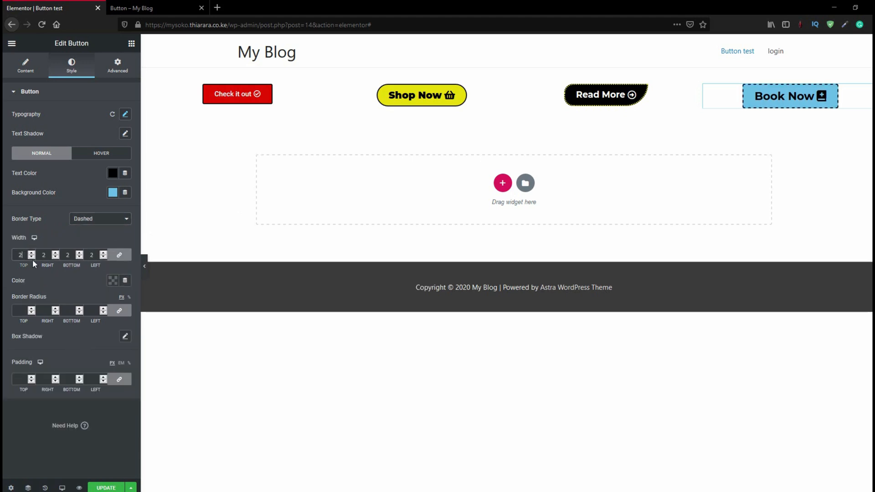
pyautogui.click(112, 281)
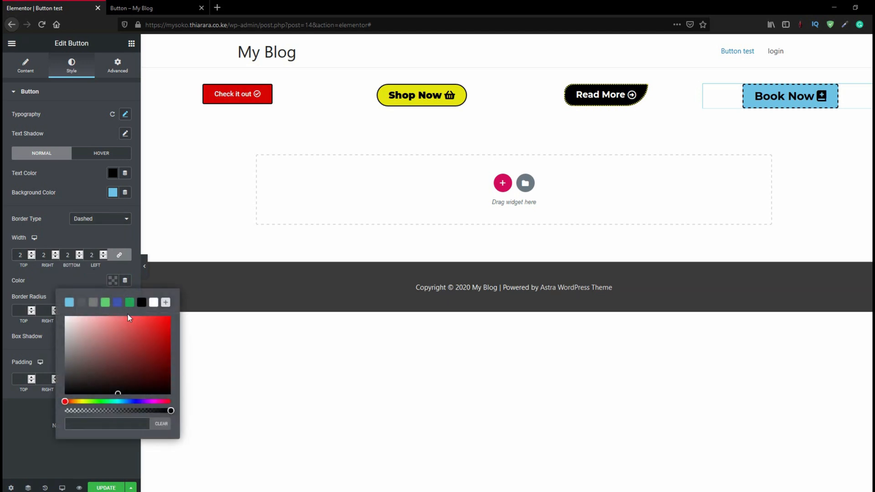
pyautogui.moveTo(149, 330); pyautogui.dragTo(171, 324)
pyautogui.click(86, 241)
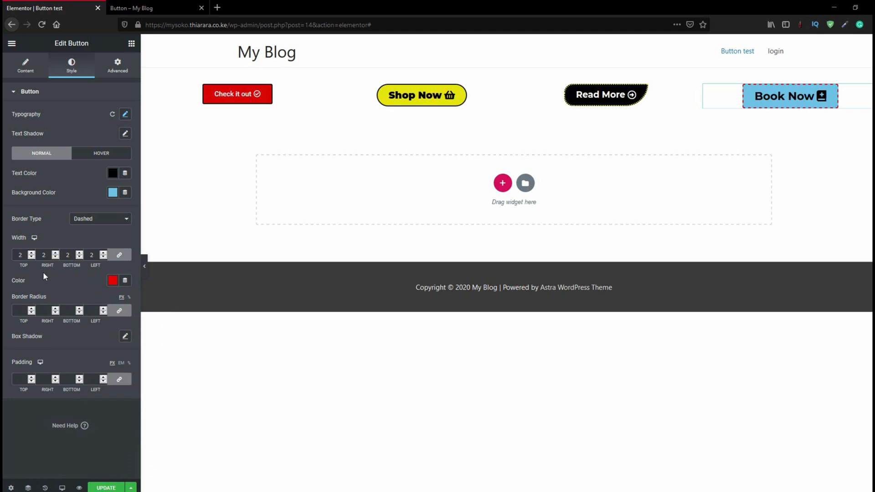
# Set the "Book Now" button's hover text color to white and its hover background to black #000000
pyautogui.click(97, 156)
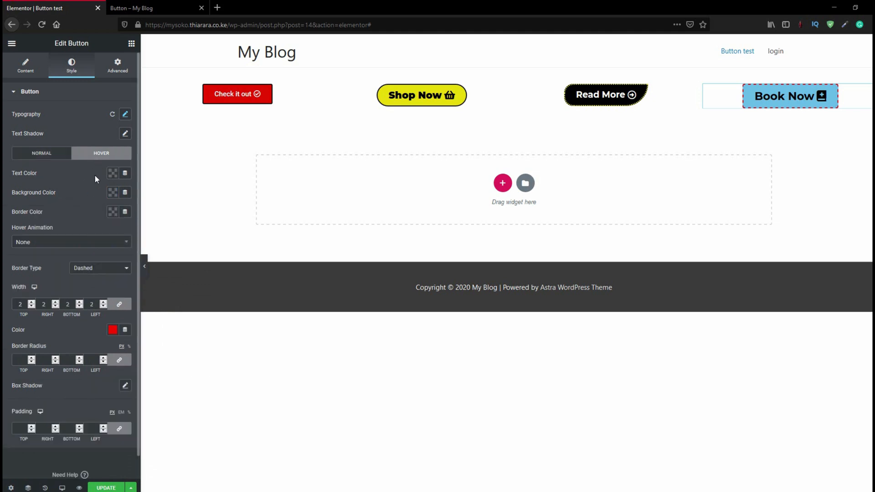
pyautogui.click(112, 173)
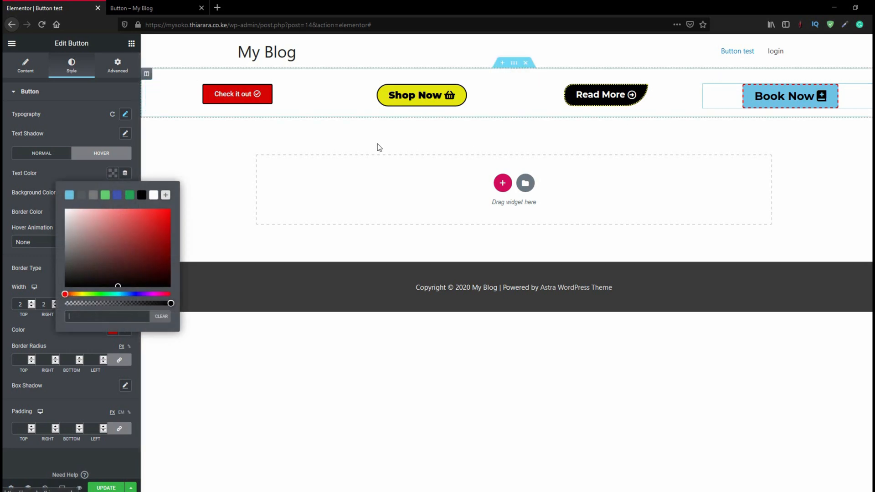
pyautogui.click(153, 196)
pyautogui.click(80, 176)
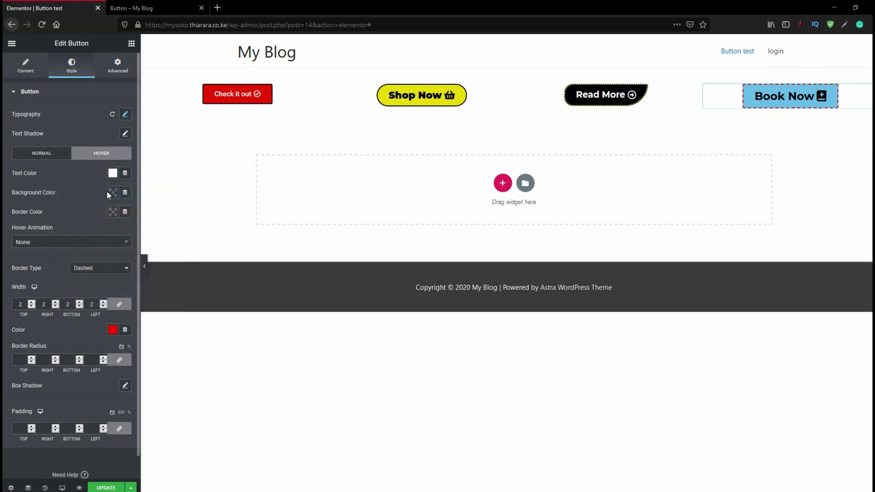
pyautogui.click(111, 196)
pyautogui.click(141, 214)
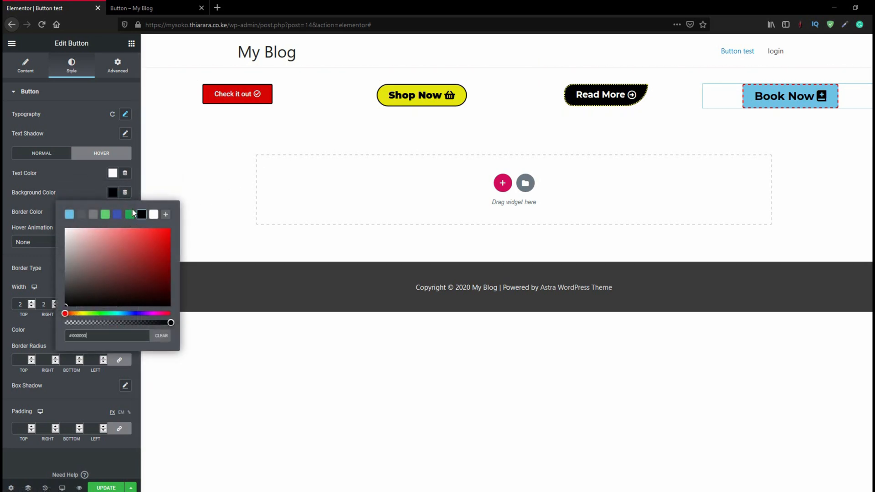
pyautogui.click(83, 188)
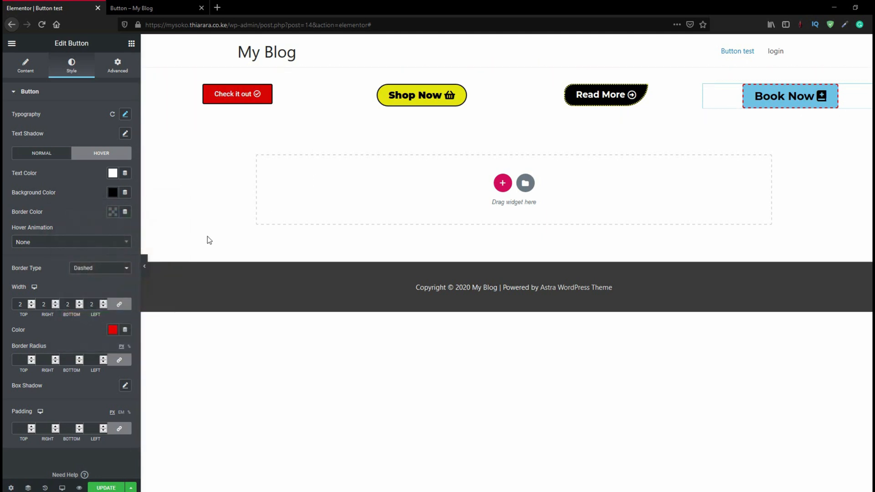
# Set the "Book Now" button's hover border color to the light blue preset
pyautogui.click(109, 212)
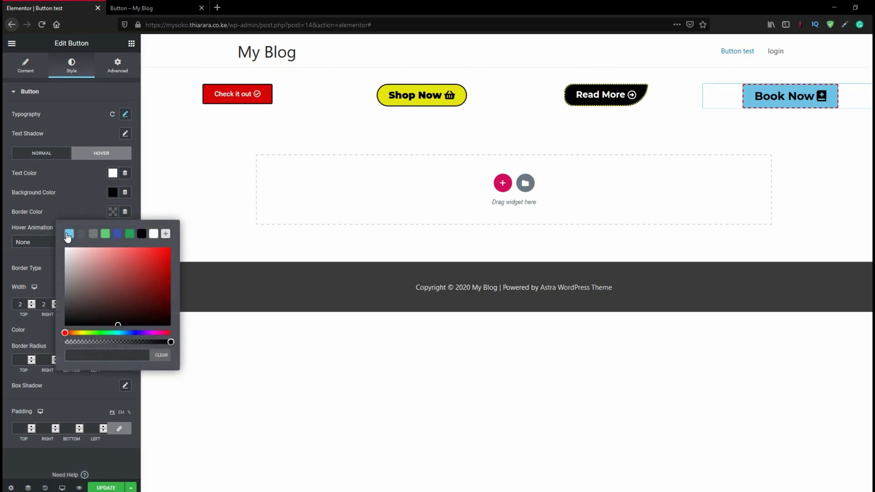
pyautogui.click(69, 235)
pyautogui.click(70, 196)
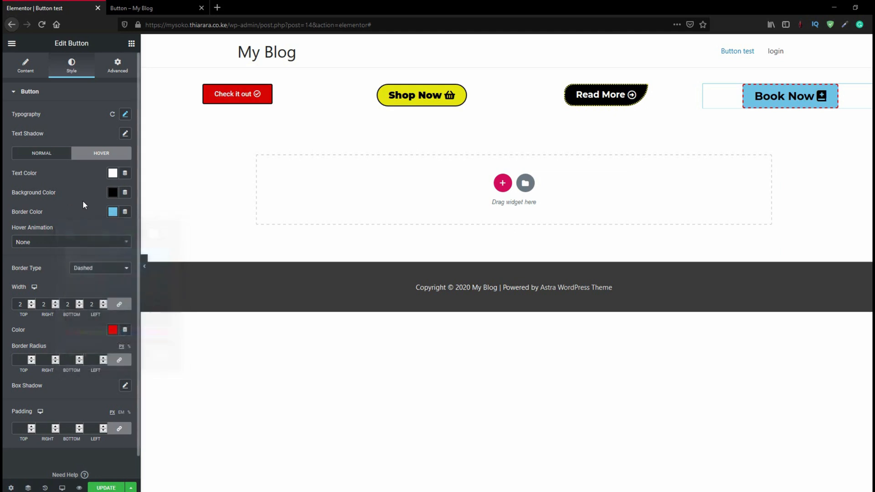
# Try the Pop hover animation on the "Book Now" button
pyautogui.click(52, 242)
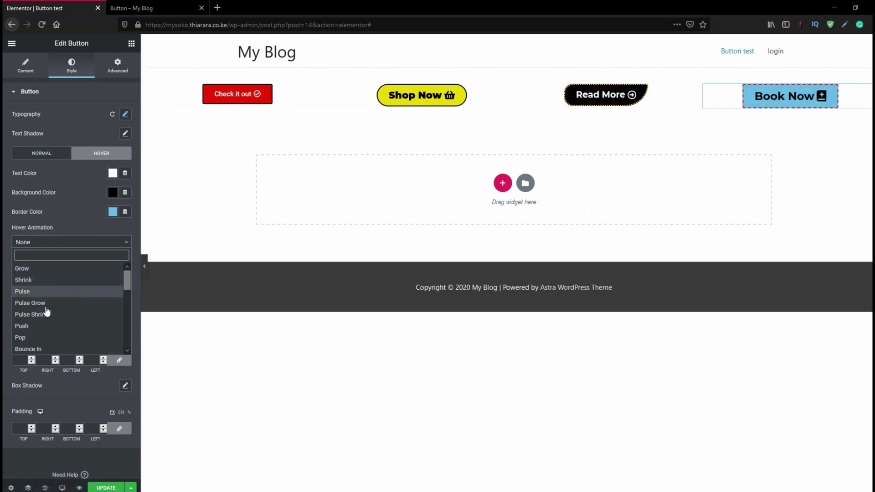
pyautogui.click(25, 337)
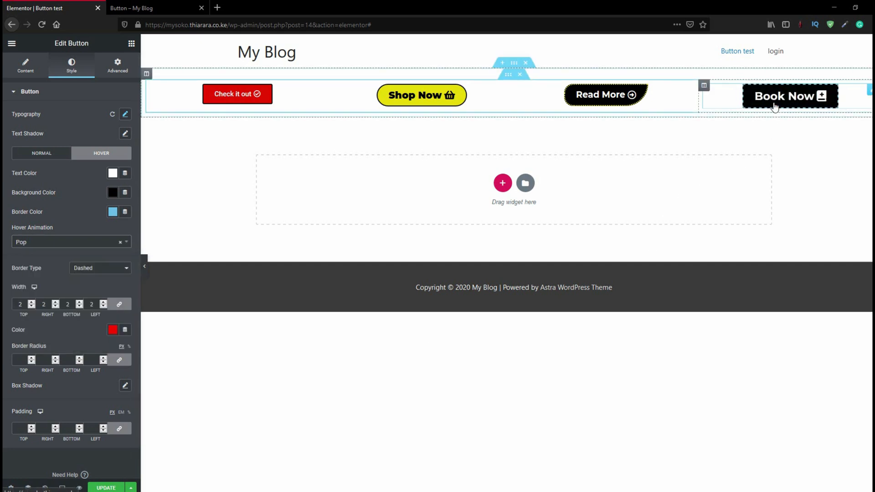
# Consult the example button page and set the "Book Now" button's unlinked border radius to 50 top, 0 right, 50 bottom and 0 left
pyautogui.scroll(-1, 54, 292)
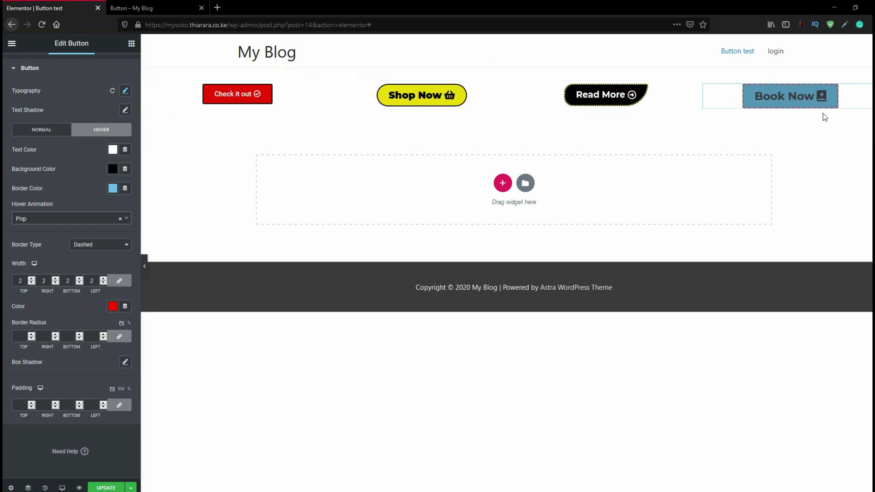
pyautogui.click(167, 7)
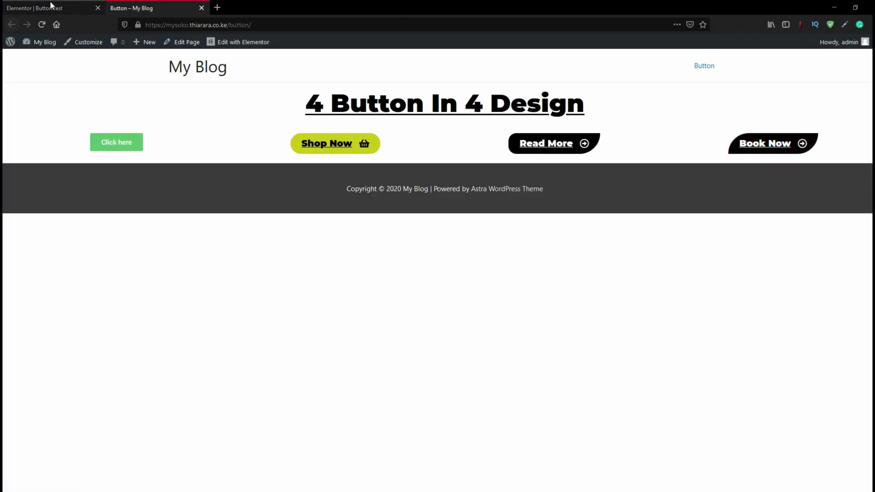
pyautogui.click(23, 6)
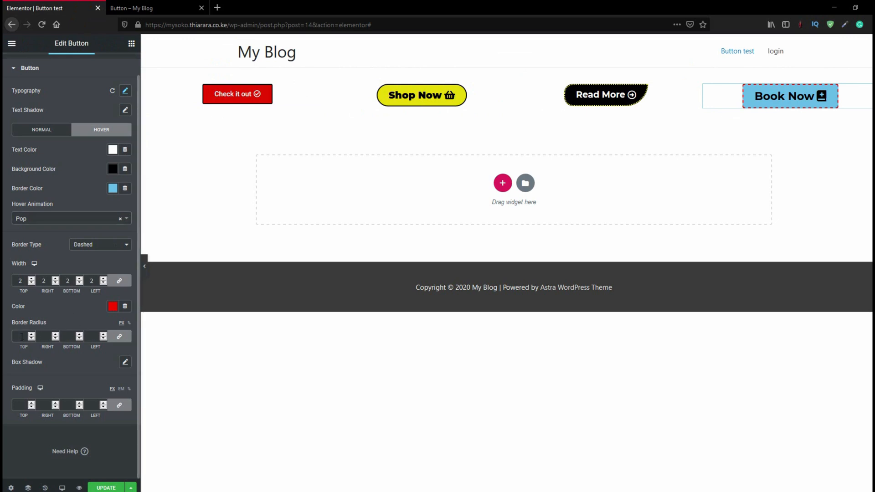
pyautogui.write('0')
pyautogui.press('BackSpace')
pyautogui.press('BackSpace')
pyautogui.click(119, 336)
pyautogui.write('50')
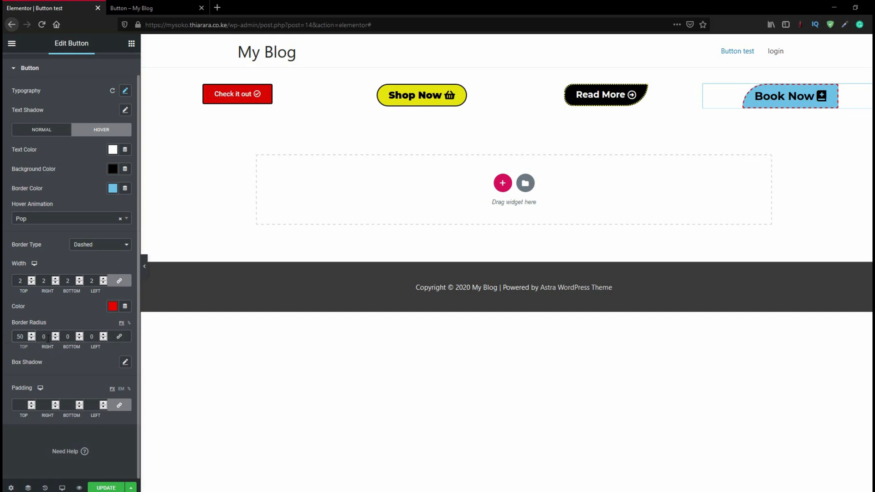
pyautogui.doubleClick(68, 336)
pyautogui.write('50')
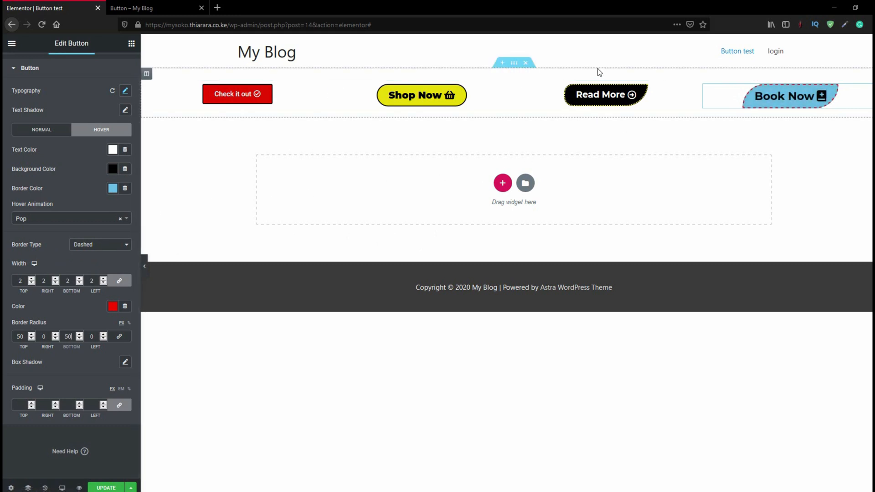
# Set the "Read More" button's hover animation to Pulse Grow
pyautogui.click(675, 96)
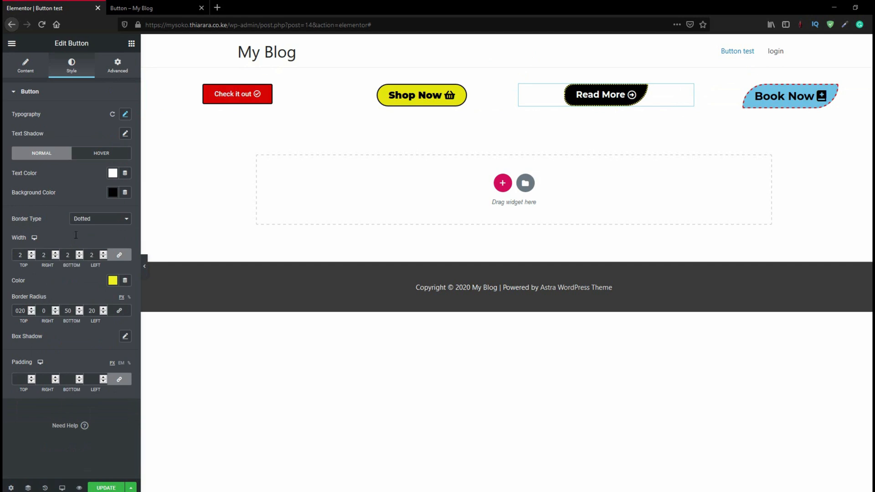
pyautogui.click(102, 153)
pyautogui.click(36, 244)
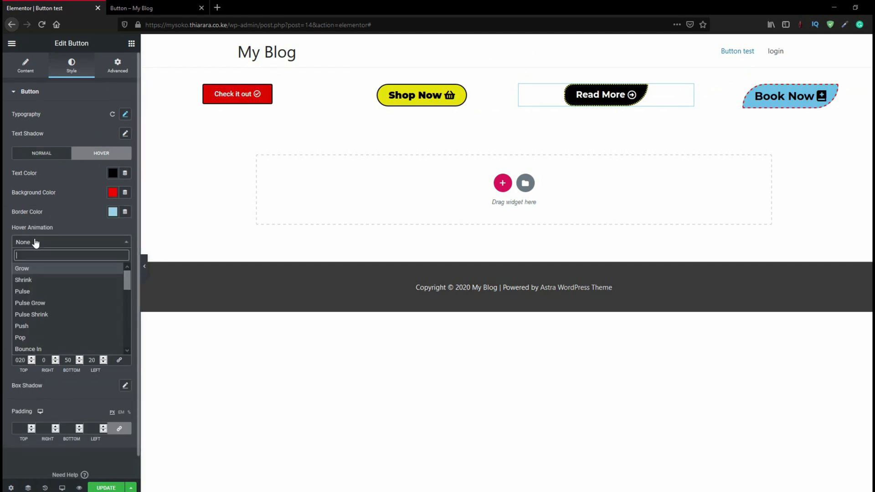
pyautogui.click(34, 303)
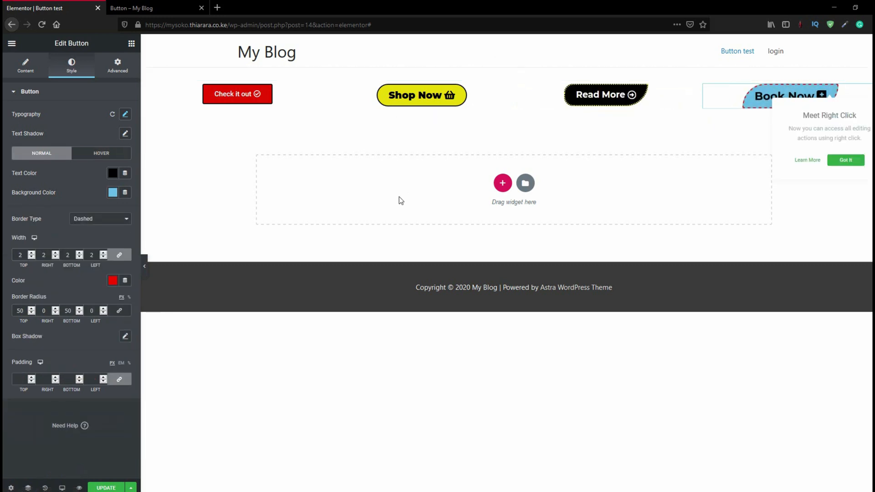
# Try the Bounce In and Wobble Bottom hover animations on the "Book Now" button
pyautogui.click(99, 155)
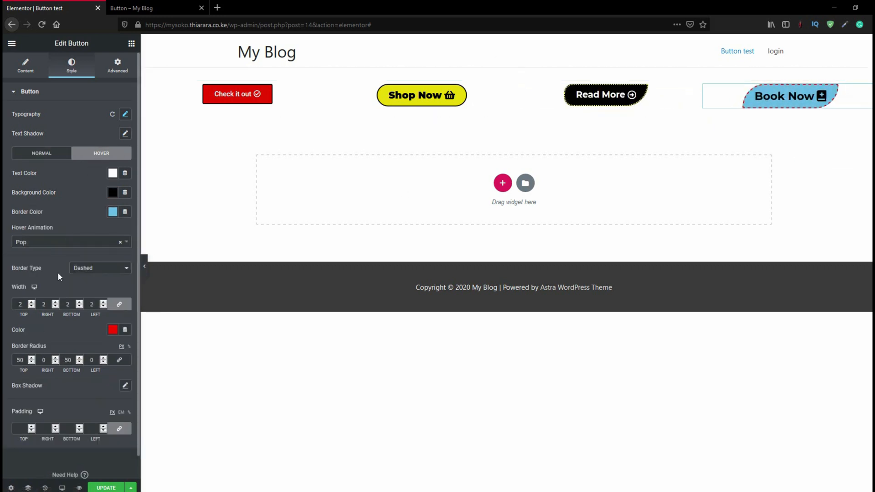
pyautogui.click(63, 245)
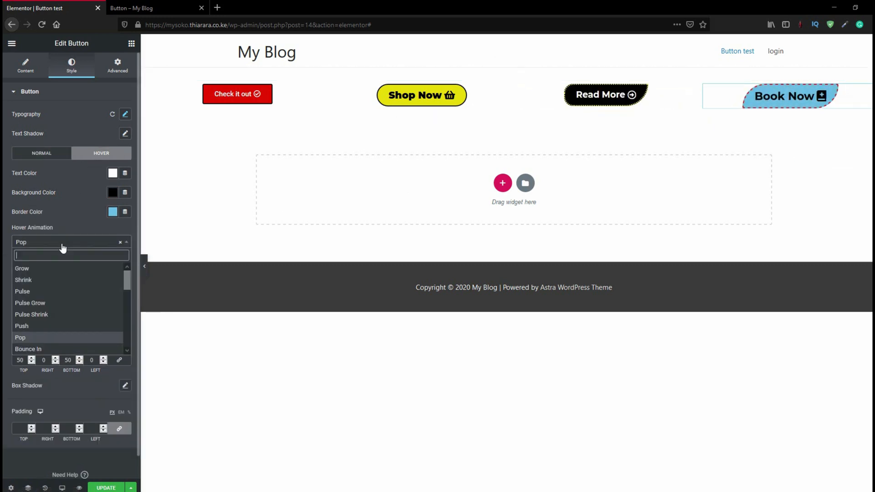
pyautogui.click(37, 350)
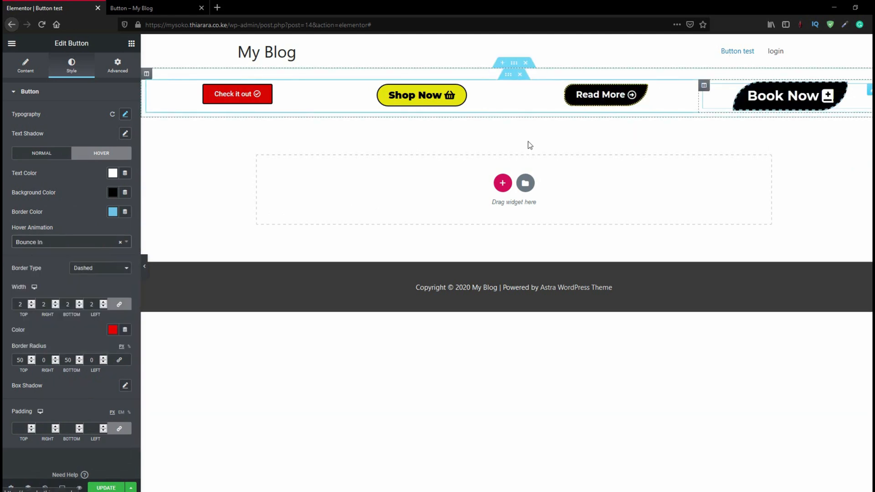
pyautogui.click(76, 242)
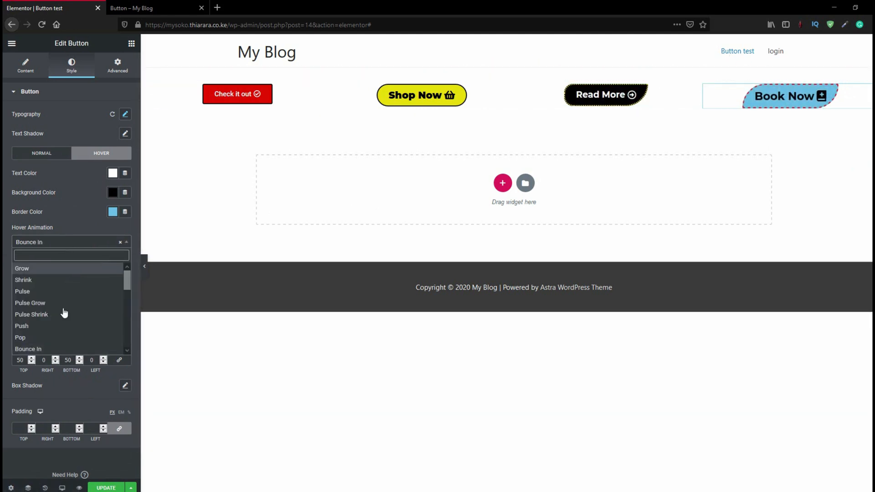
pyautogui.scroll(-5, 63, 335)
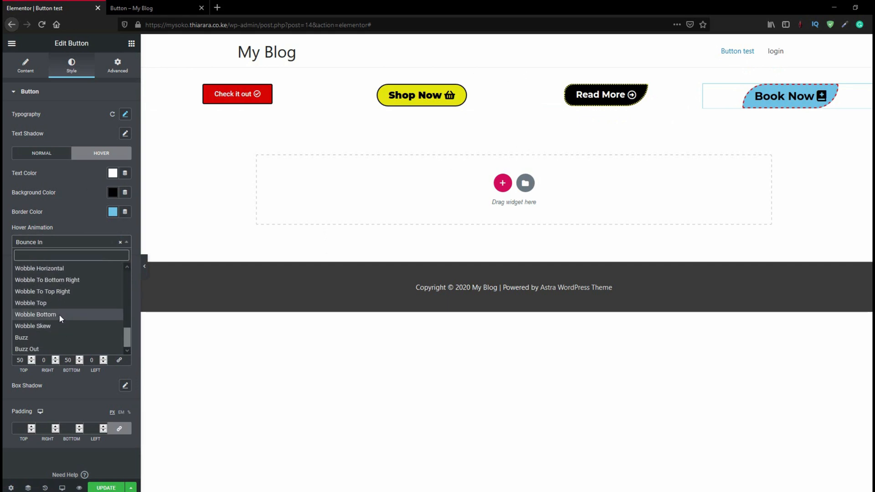
pyautogui.click(59, 313)
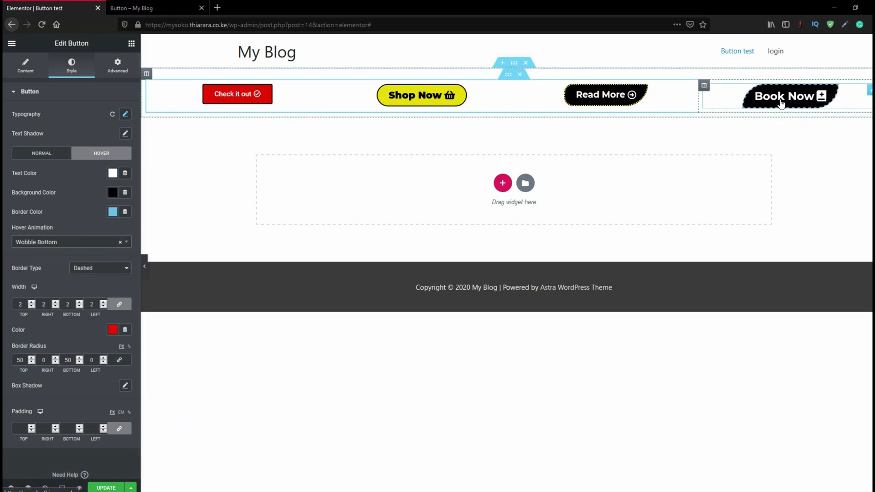
# Set the "Book Now" button's hover animation to Wobble Skew
pyautogui.click(63, 242)
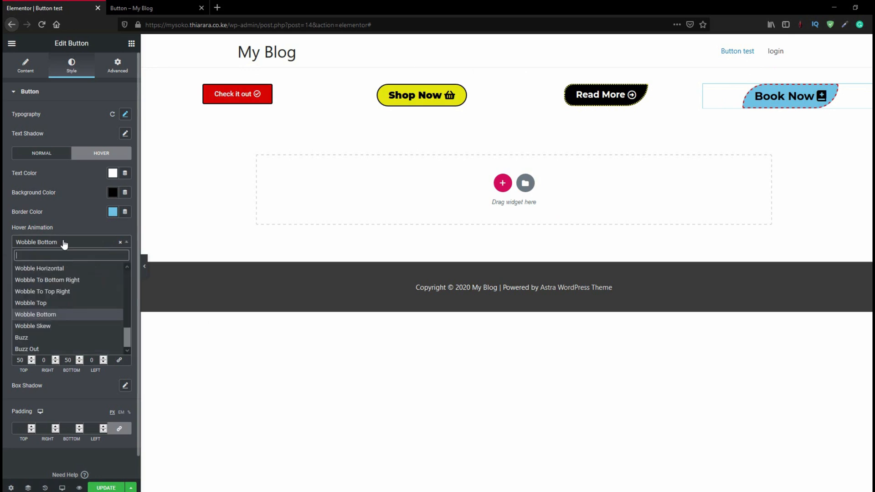
pyautogui.click(35, 326)
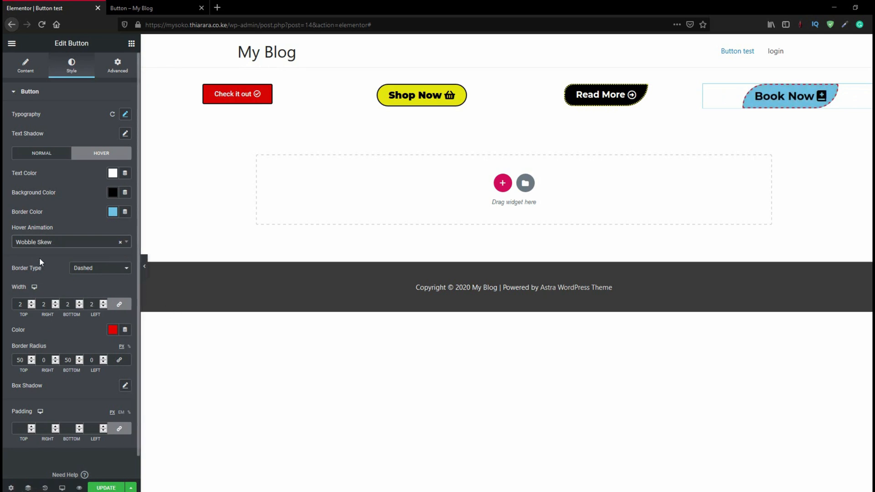
# View the live "Button test" page and check the four buttons and their hover effects
pyautogui.scroll(-1, 63, 325)
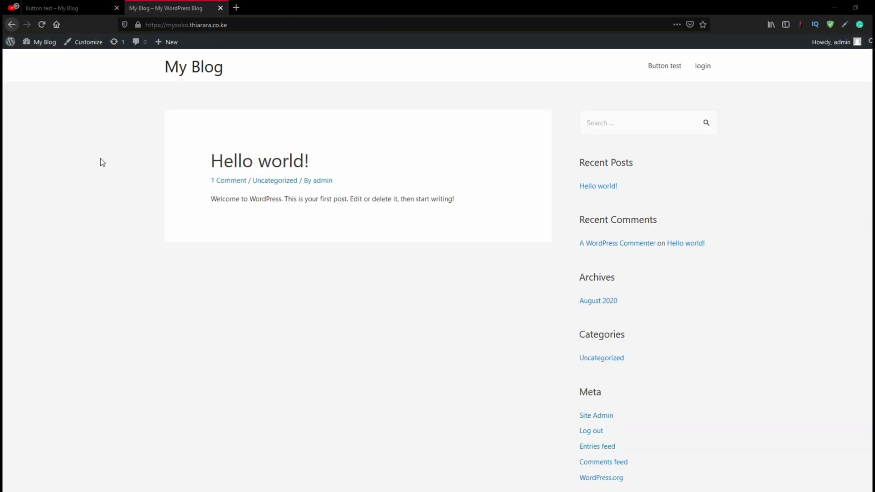
pyautogui.click(80, 7)
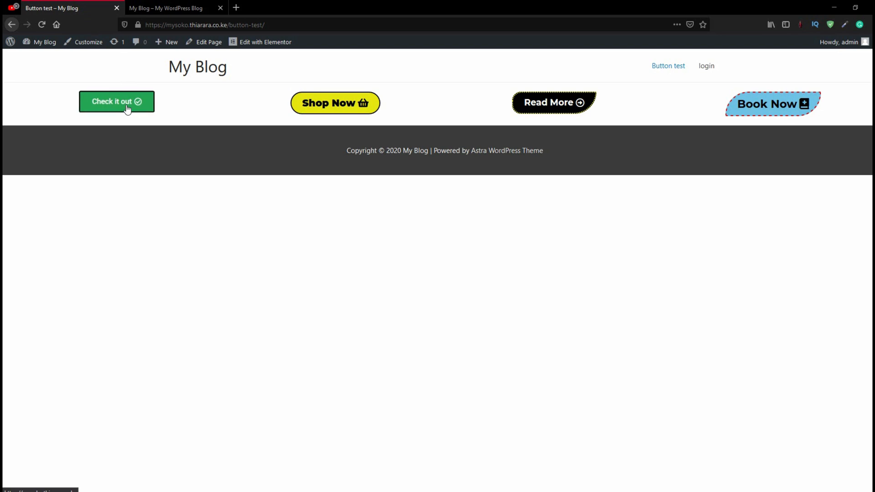